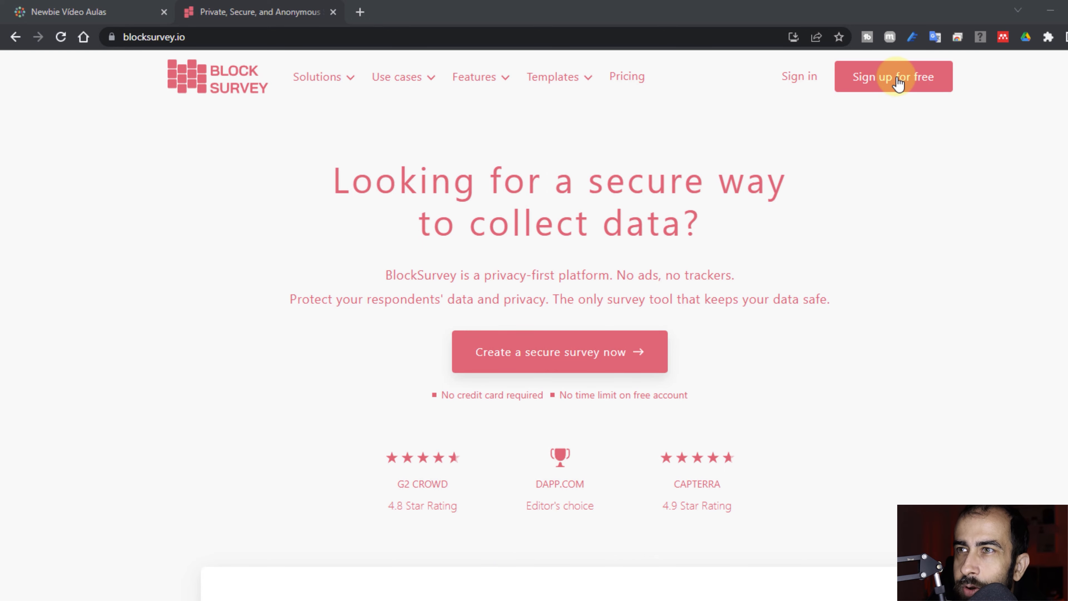
Start a free sign-up with a BlockSurvey account and generate its secret key.
{"action": "left_click", "coordinate": [898, 84]}
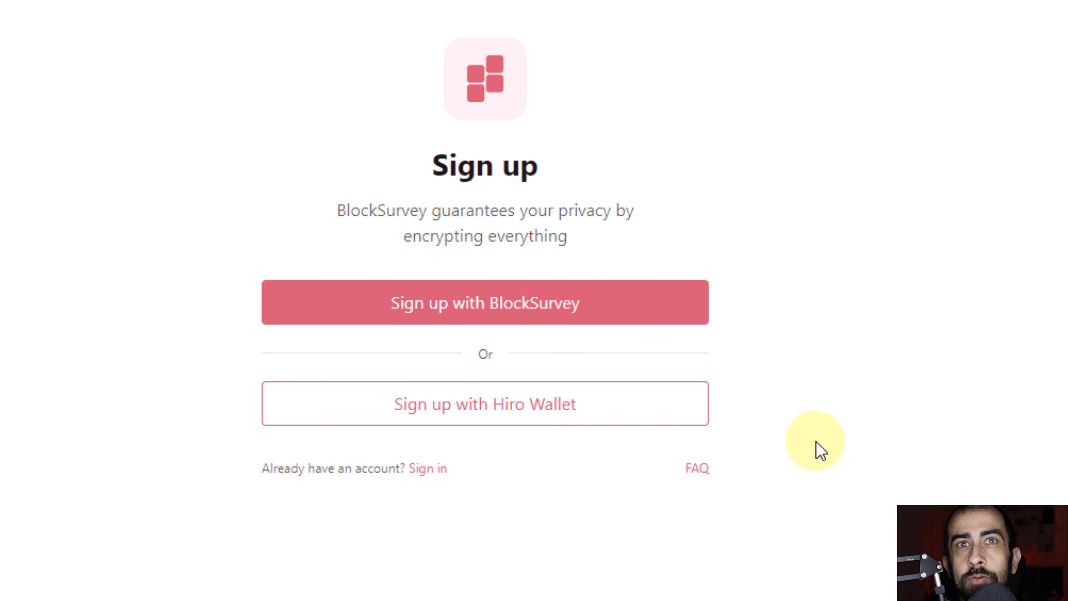
{"action": "left_click", "coordinate": [479, 316]}
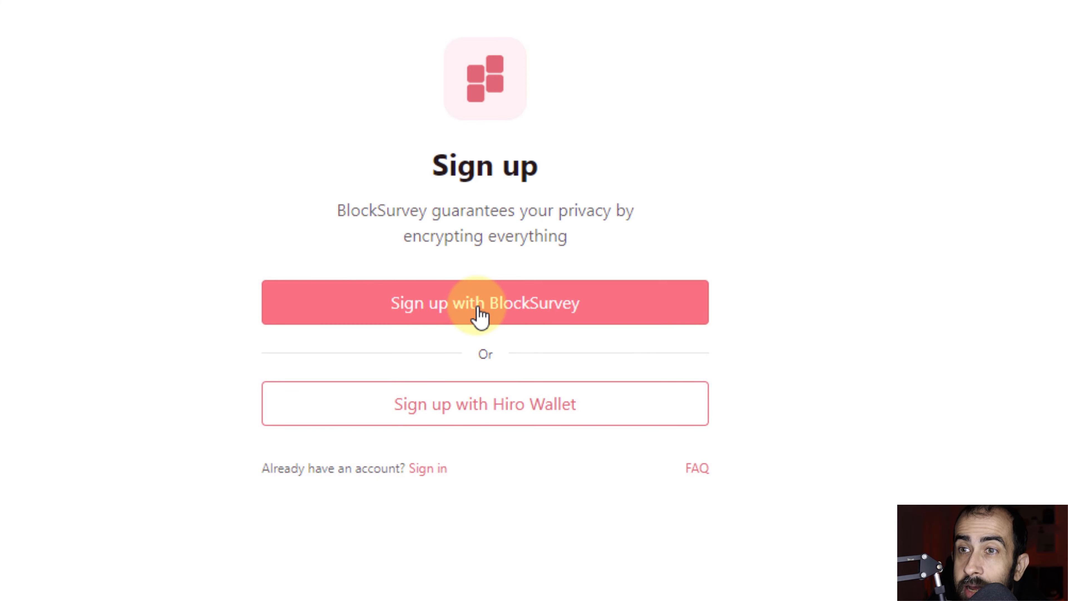
{"action": "left_click", "coordinate": [607, 326]}
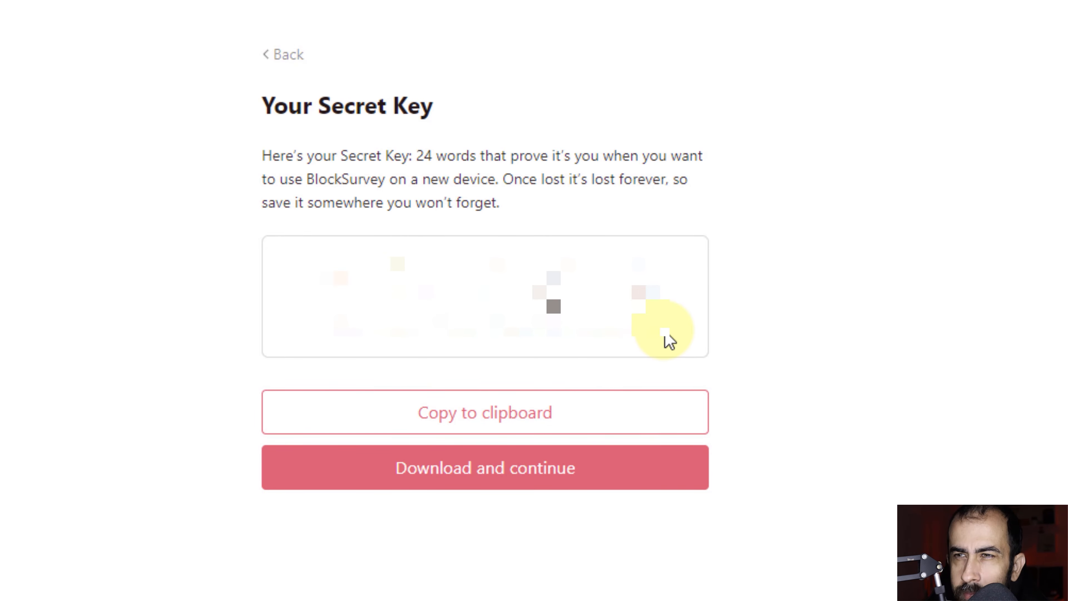
Copy the secret key and paste it into an empty Notepad window as a backup.
{"action": "left_click", "coordinate": [419, 414]}
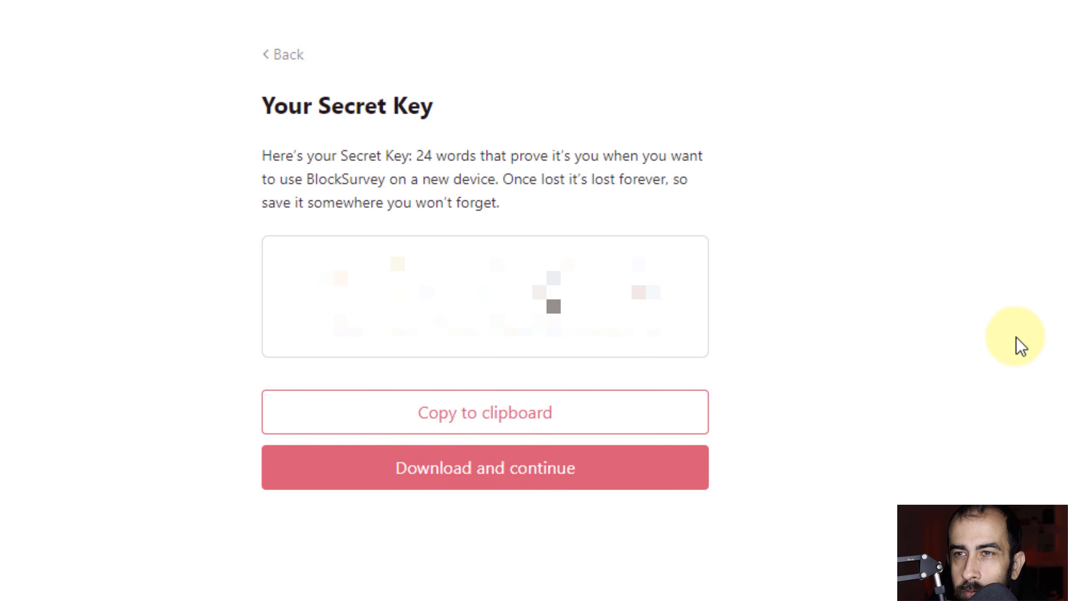
{"action": "left_click", "coordinate": [438, 475]}
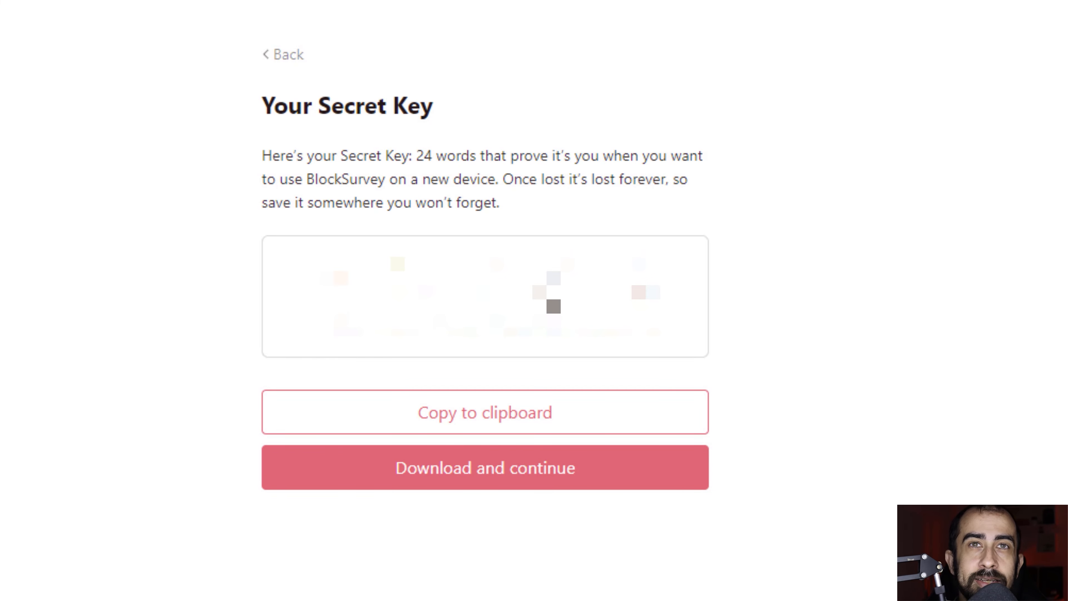
{"action": "key", "text": "super+w"}
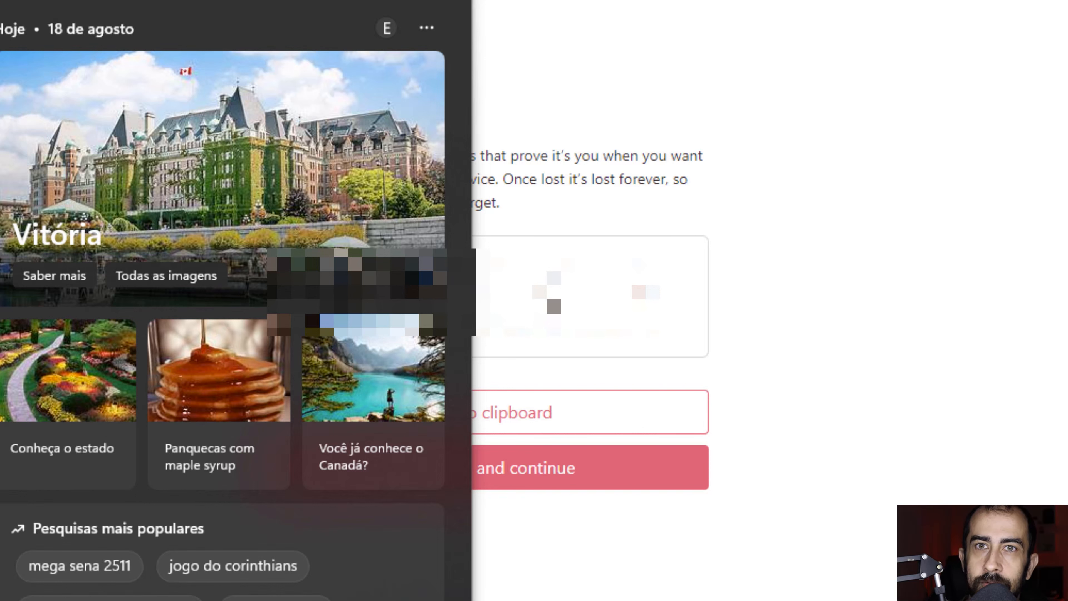
{"action": "left_click", "coordinate": [765, 224]}
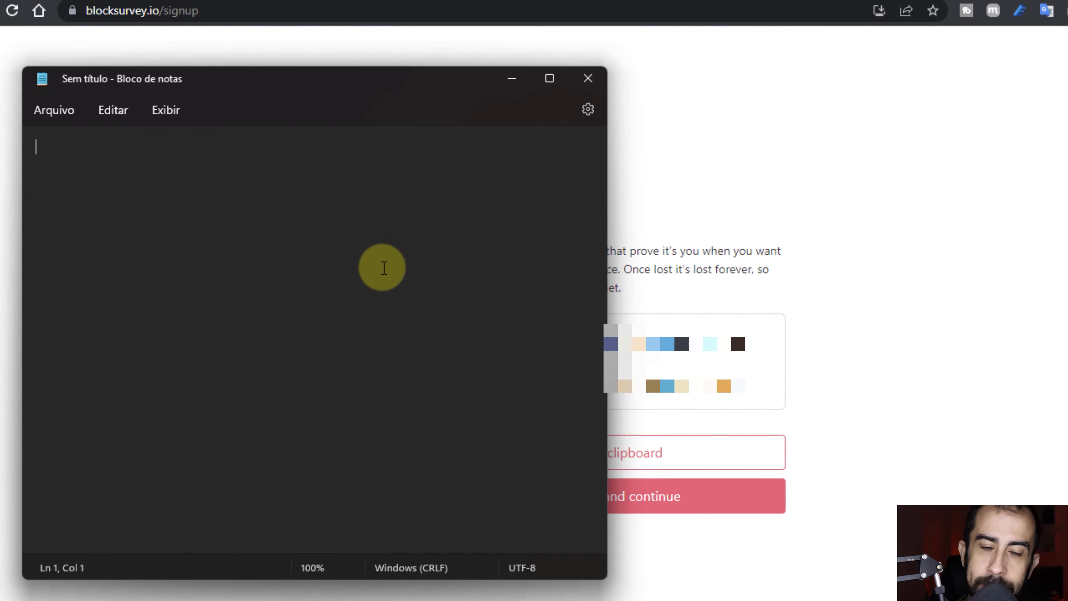
{"action": "key", "text": "ctrl+v"}
{"action": "left_click", "coordinate": [512, 78]}
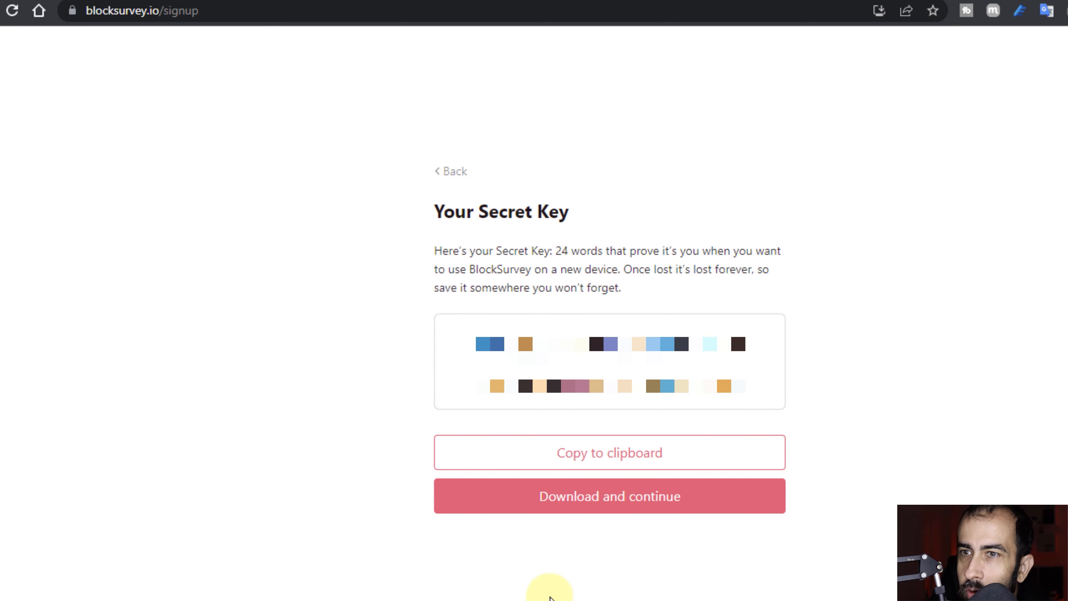
Download the key as BlockSurvey Secret Key.txt and continue sign-up to the welcome survey.
{"action": "left_click", "coordinate": [542, 598]}
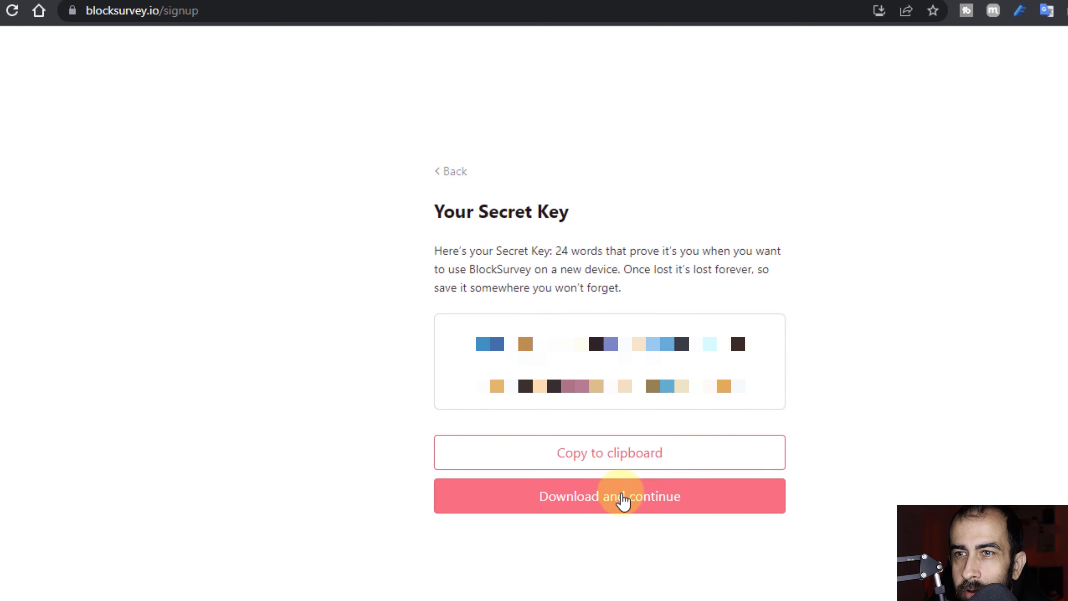
{"action": "left_click", "coordinate": [615, 503]}
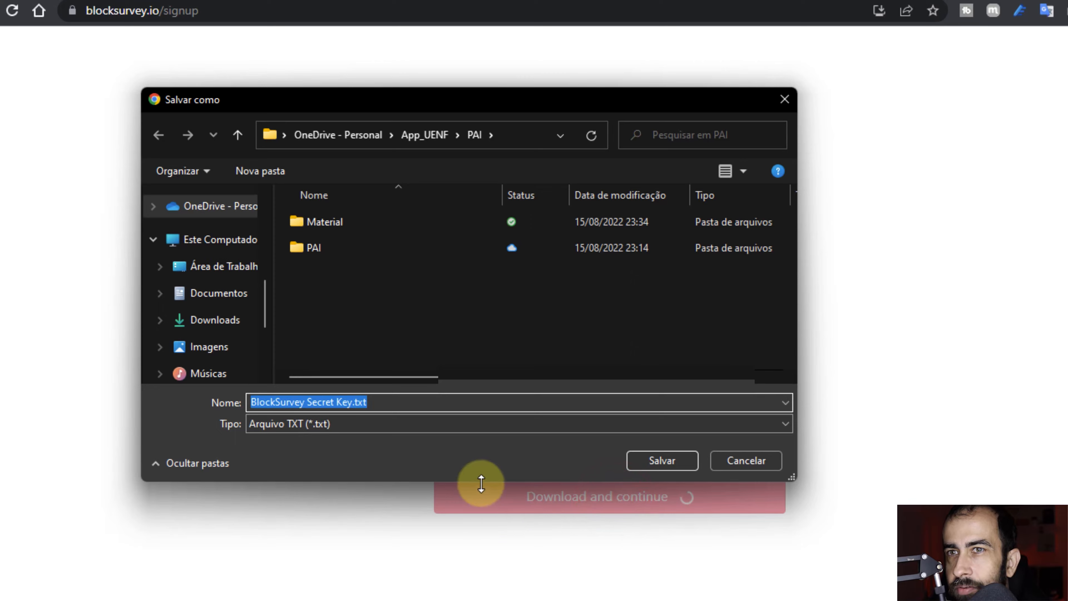
{"action": "key", "text": "Return"}
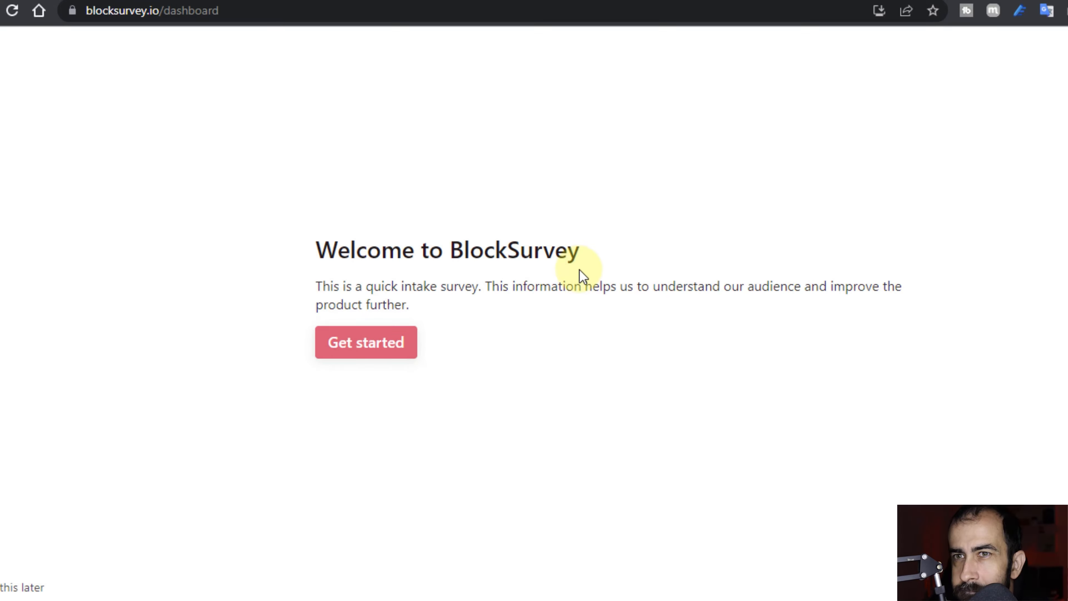
Begin the intake survey and answer Student for how BlockSurvey will be used.
{"action": "left_click", "coordinate": [350, 354]}
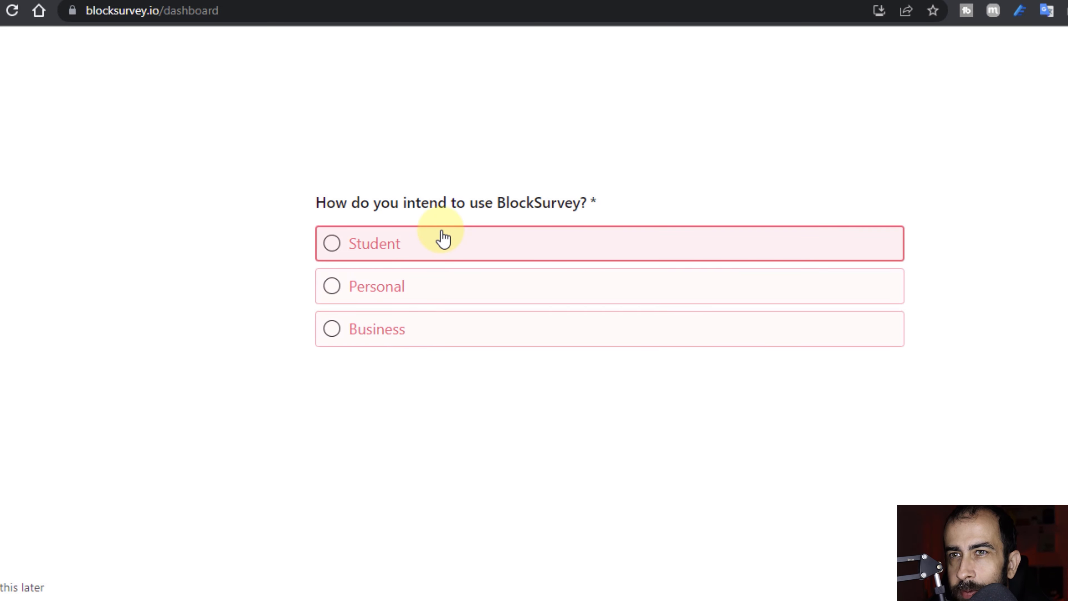
{"action": "left_click", "coordinate": [368, 255]}
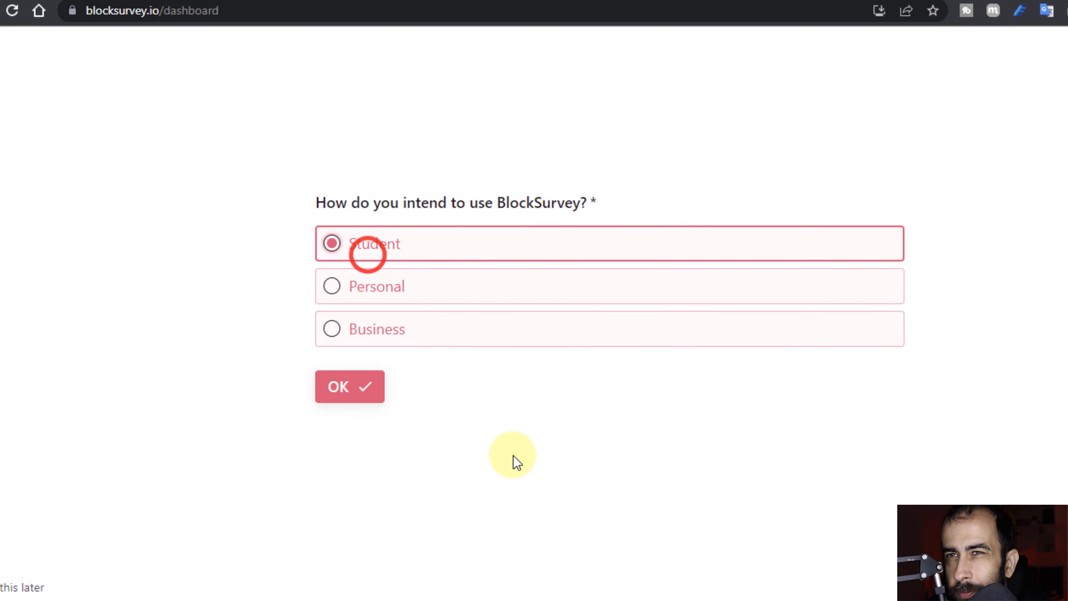
{"action": "left_click", "coordinate": [357, 391]}
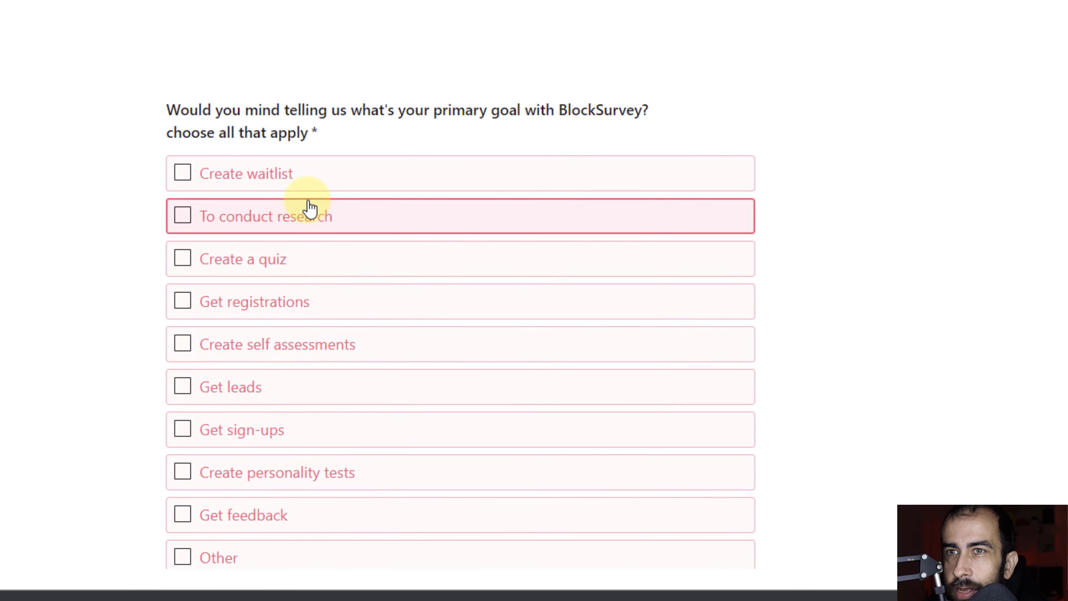
Choose Get feedback, Create a quiz and To conduct research as primary goals and submit.
{"action": "scroll", "coordinate": [229, 410], "scroll_direction": "down", "scroll_amount": 4}
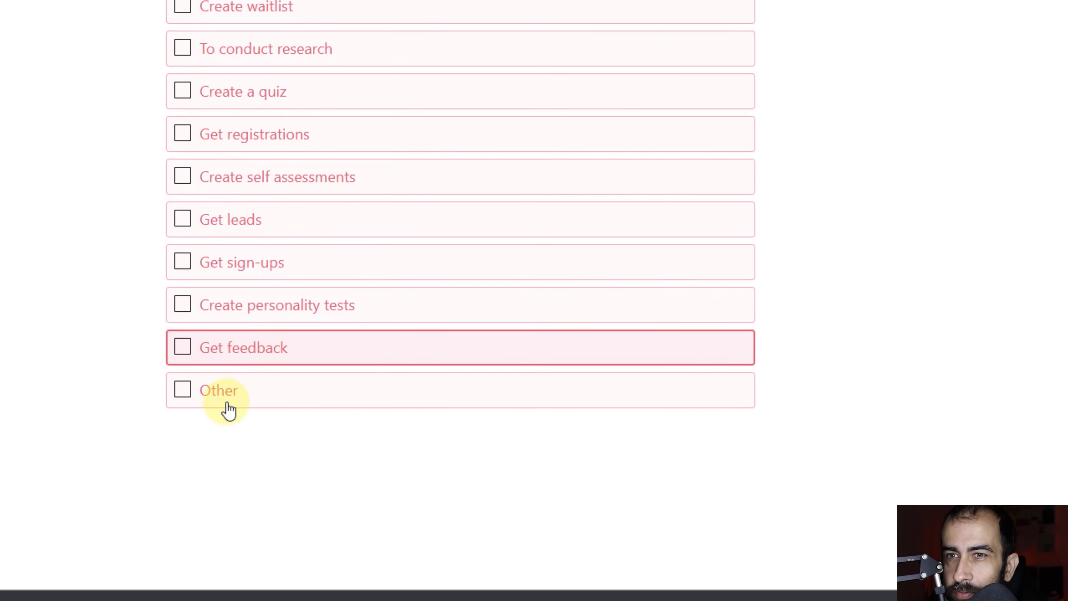
{"action": "scroll", "coordinate": [227, 418], "scroll_direction": "up", "scroll_amount": 2}
{"action": "left_click", "coordinate": [177, 430]}
{"action": "scroll", "coordinate": [202, 402], "scroll_direction": "up", "scroll_amount": 2}
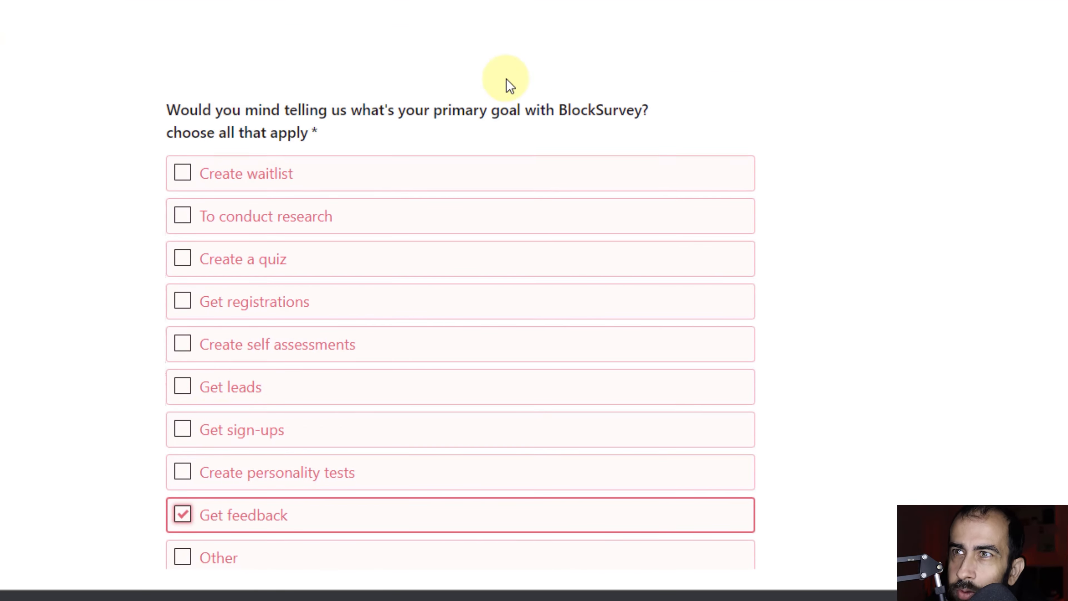
{"action": "right_click", "coordinate": [803, 196]}
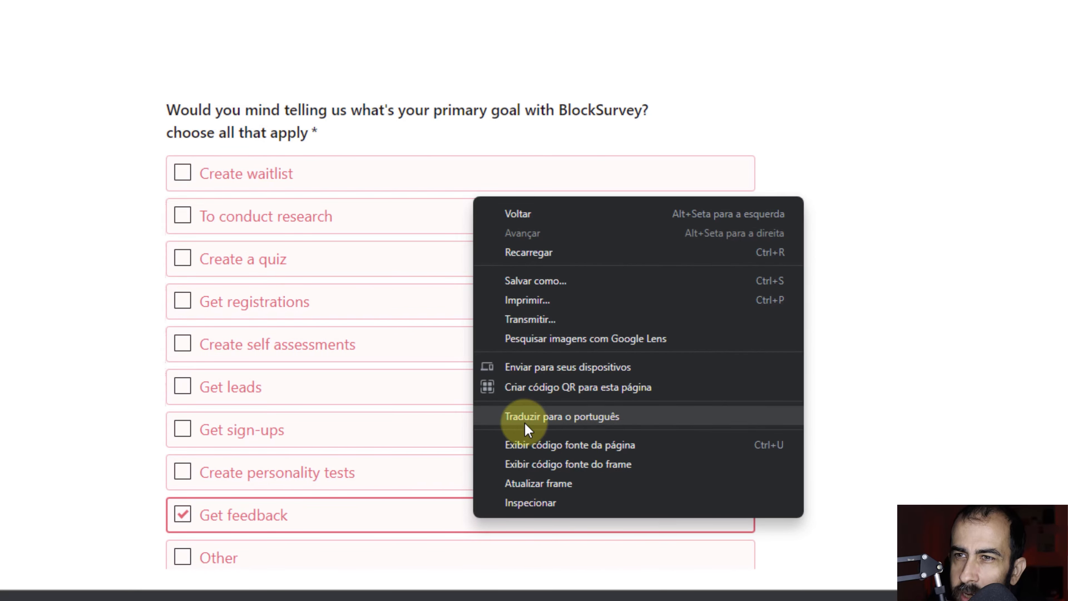
{"action": "left_click", "coordinate": [588, 51]}
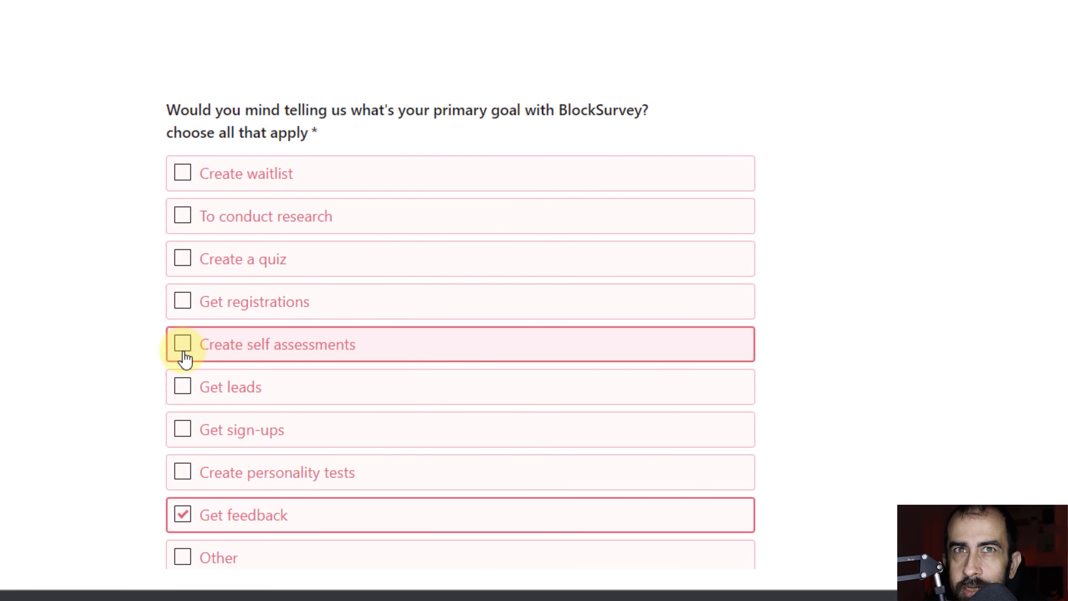
{"action": "left_click", "coordinate": [182, 260]}
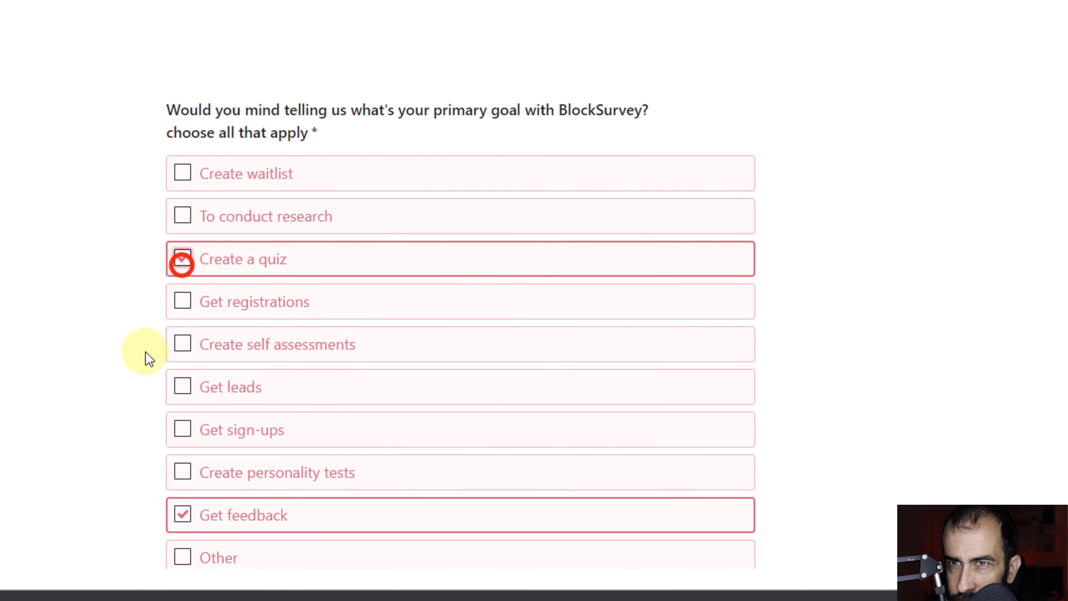
{"action": "scroll", "coordinate": [144, 370], "scroll_direction": "down", "scroll_amount": 5}
{"action": "scroll", "coordinate": [227, 291], "scroll_direction": "up", "scroll_amount": 7}
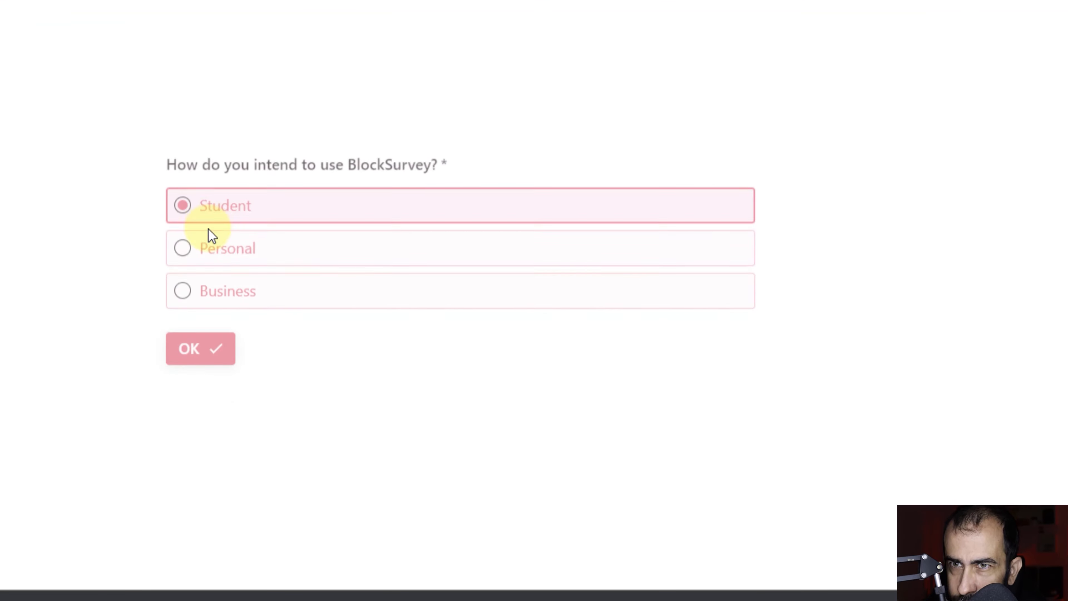
{"action": "scroll", "coordinate": [288, 368], "scroll_direction": "down", "scroll_amount": 7}
{"action": "left_click", "coordinate": [226, 211]}
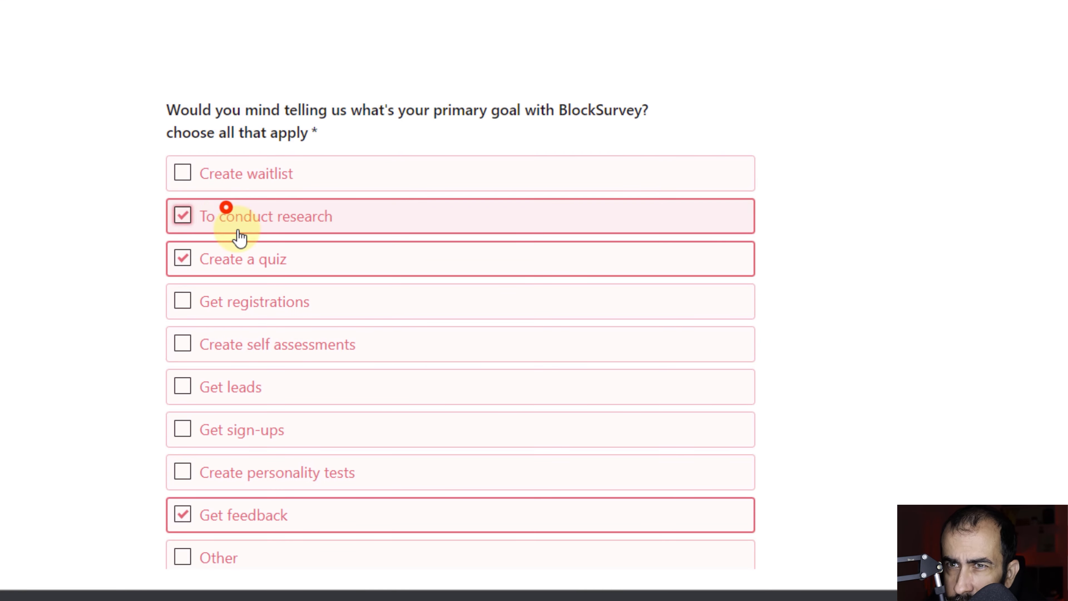
{"action": "scroll", "coordinate": [314, 368], "scroll_direction": "down", "scroll_amount": 3}
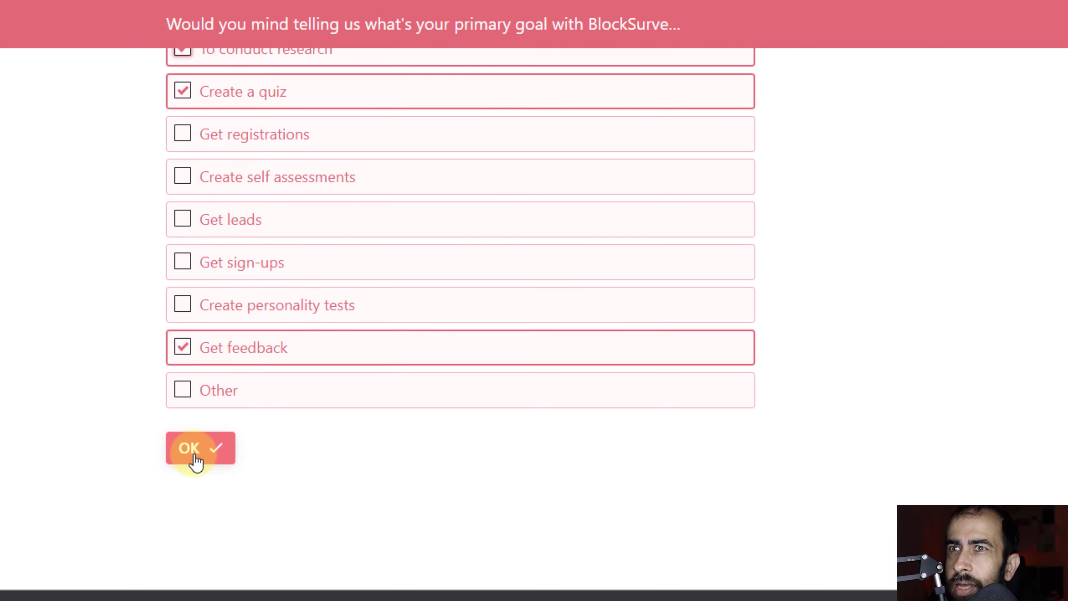
{"action": "left_click", "coordinate": [196, 460]}
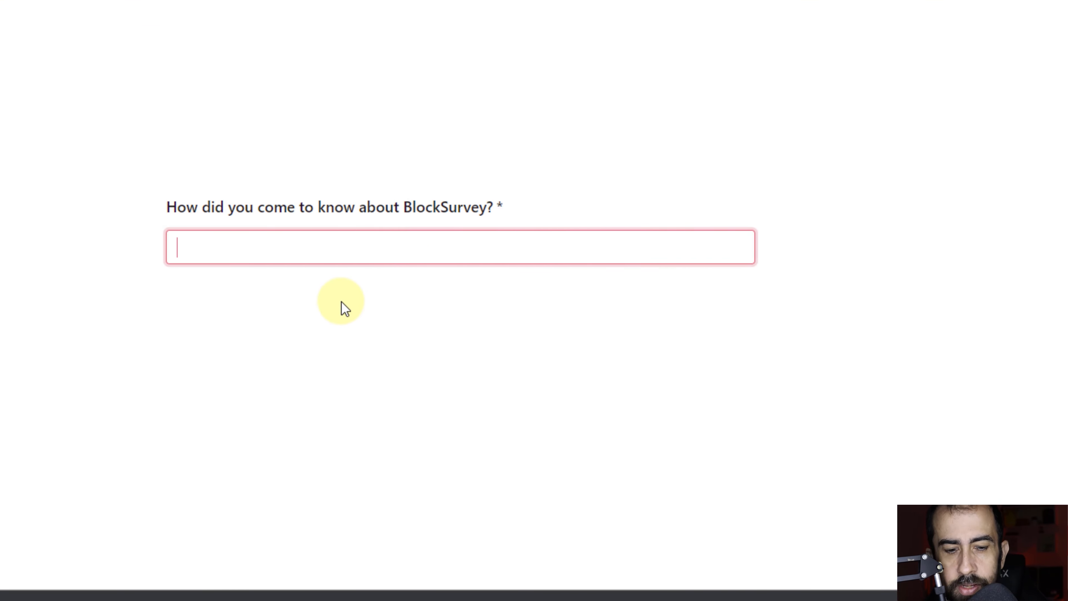
Answer Google for where you heard about BlockSurvey.
{"action": "type", "text": "Googlr"}
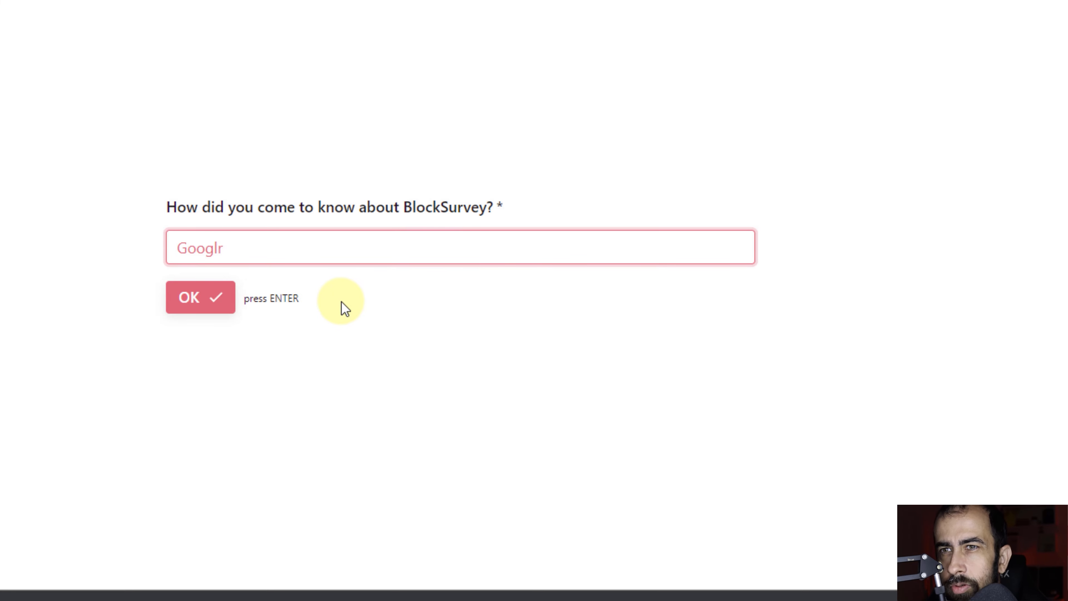
{"action": "key", "text": "BackSpace"}
{"action": "type", "text": "e"}
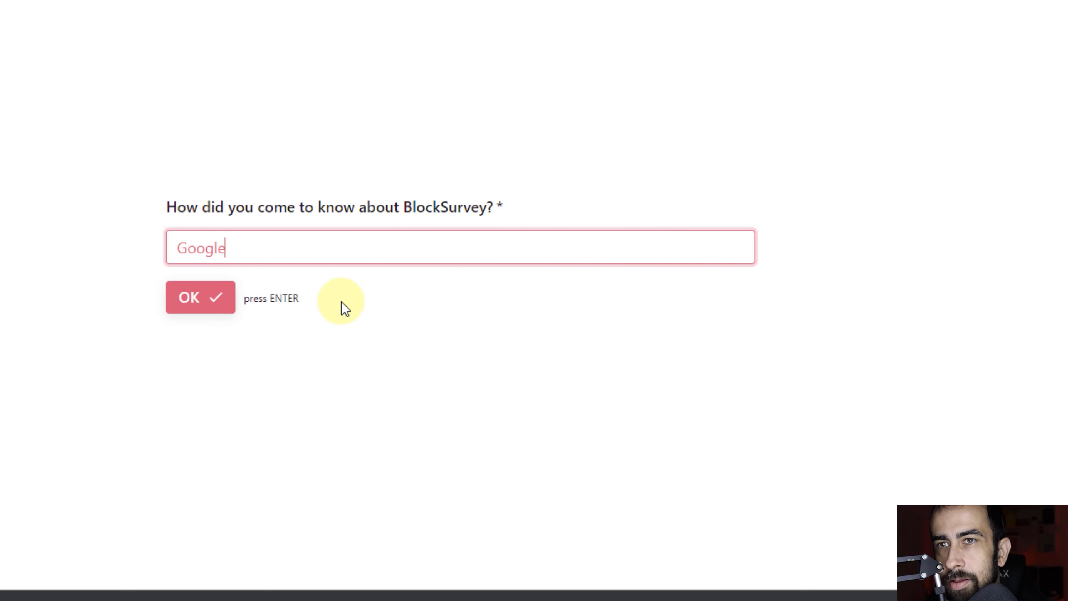
{"action": "left_click", "coordinate": [179, 320]}
{"action": "left_click", "coordinate": [184, 309]}
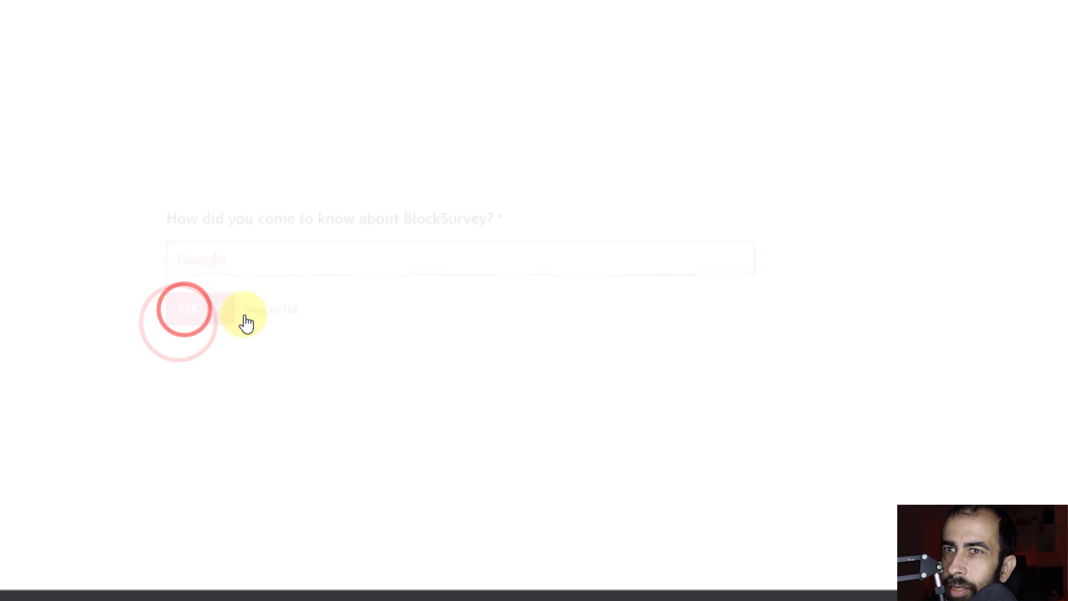
Enter a full name and an e-mail address, then submit the onboarding form.
{"action": "left_click", "coordinate": [377, 268]}
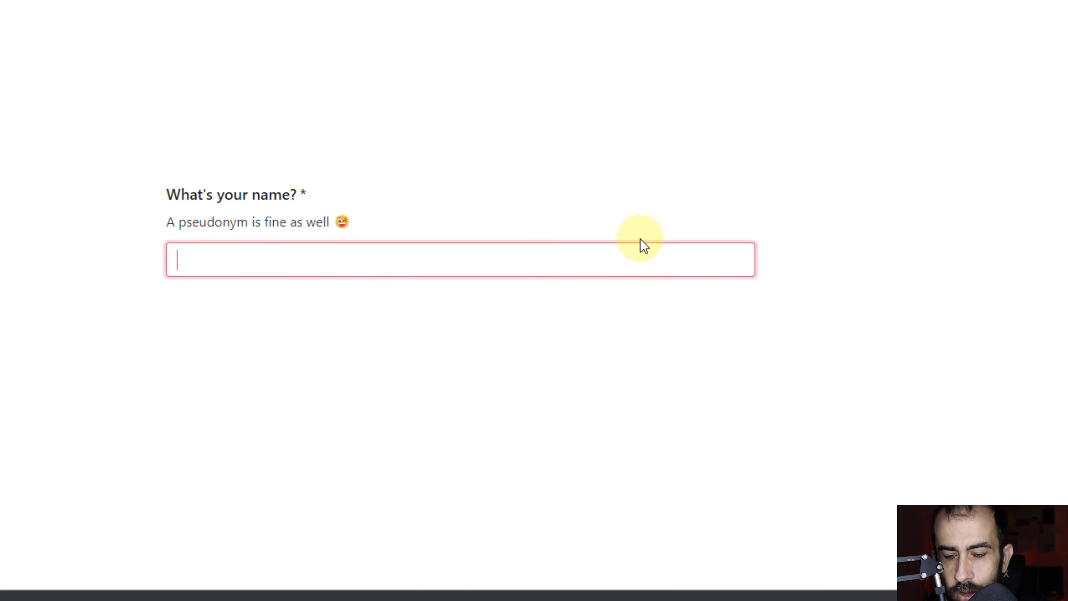
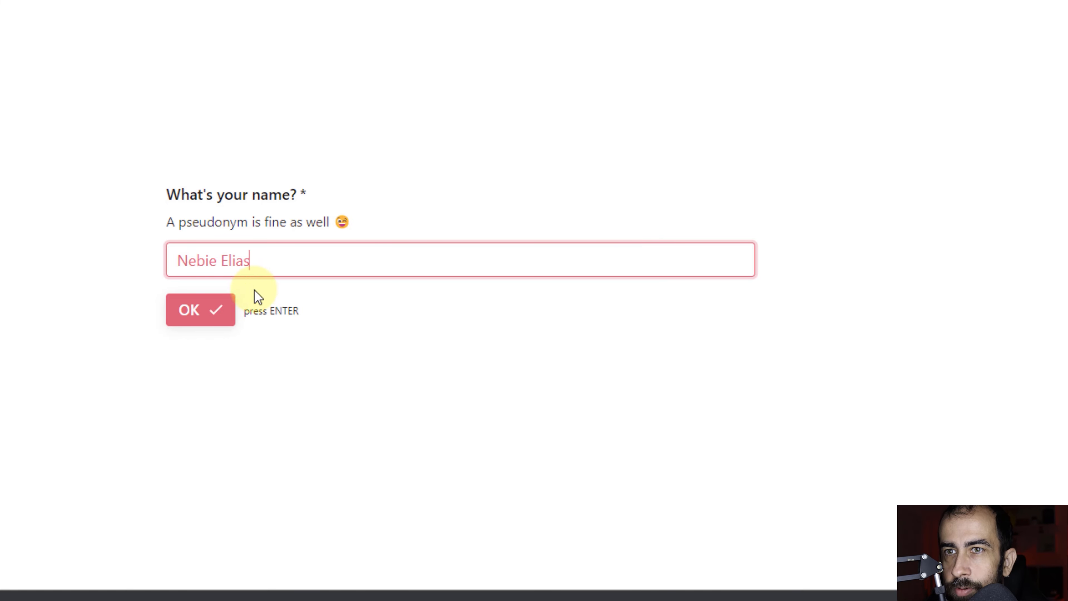
{"action": "left_click", "coordinate": [201, 314]}
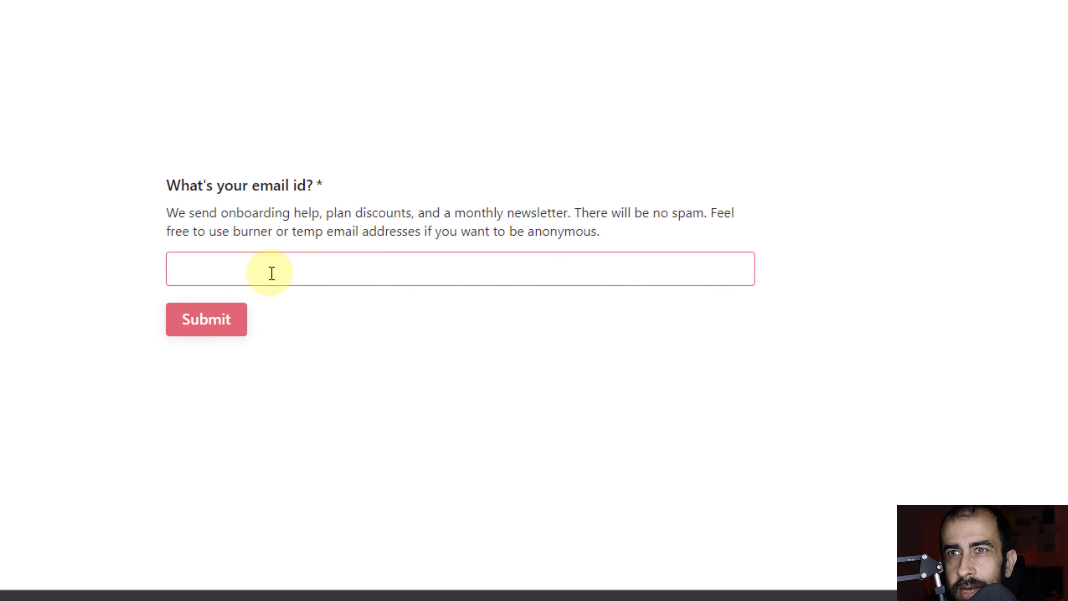
{"action": "left_click", "coordinate": [222, 321]}
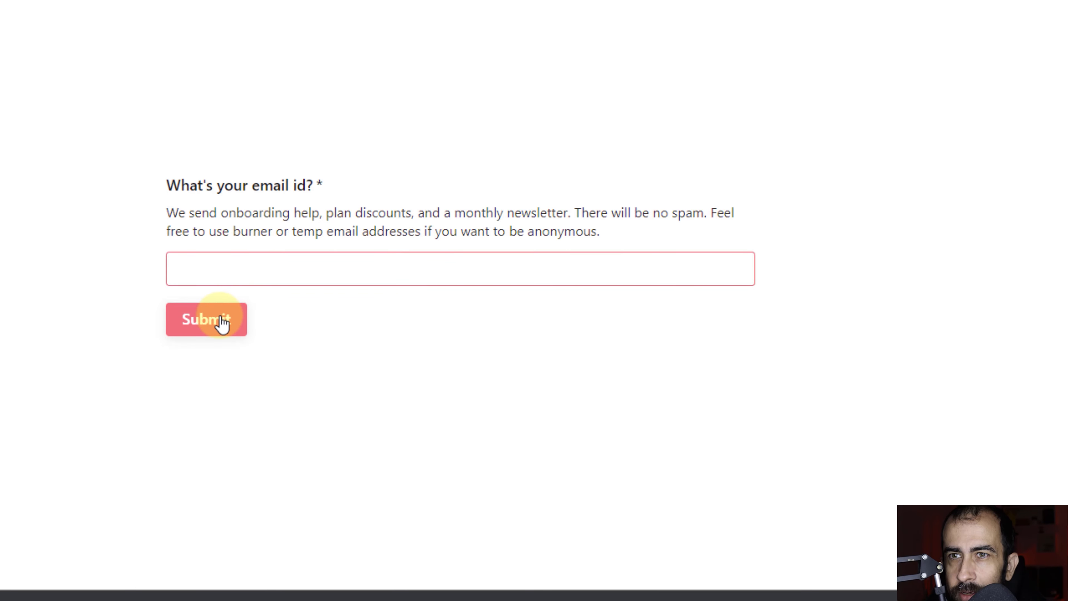
{"action": "left_click", "coordinate": [241, 240]}
{"action": "left_click", "coordinate": [467, 300]}
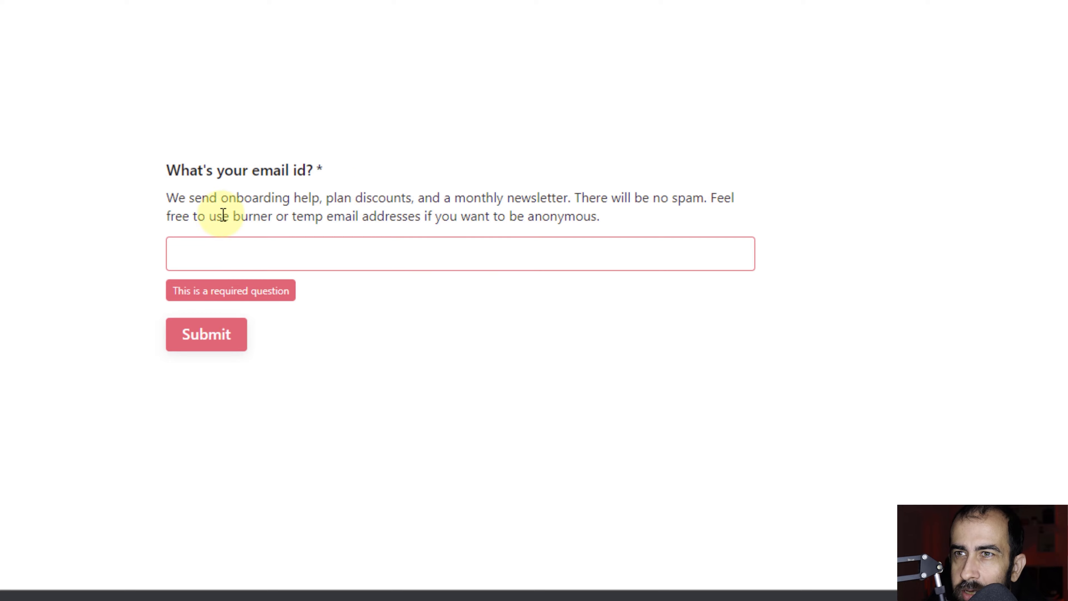
{"action": "left_click", "coordinate": [426, 261]}
{"action": "type", "text": "dsfsdf@sdfa.com"}
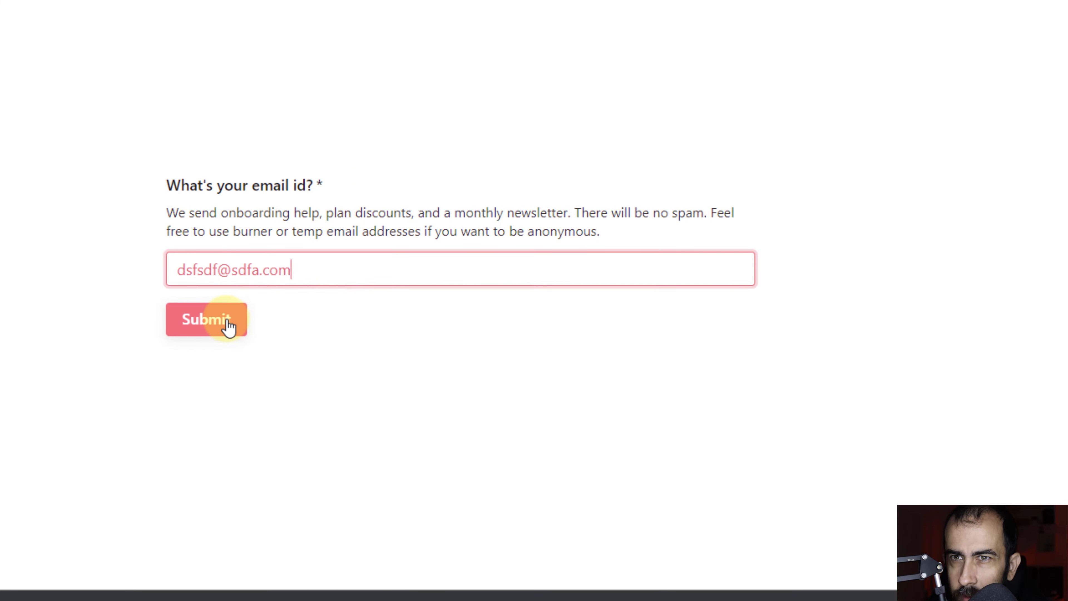
{"action": "left_click", "coordinate": [229, 326]}
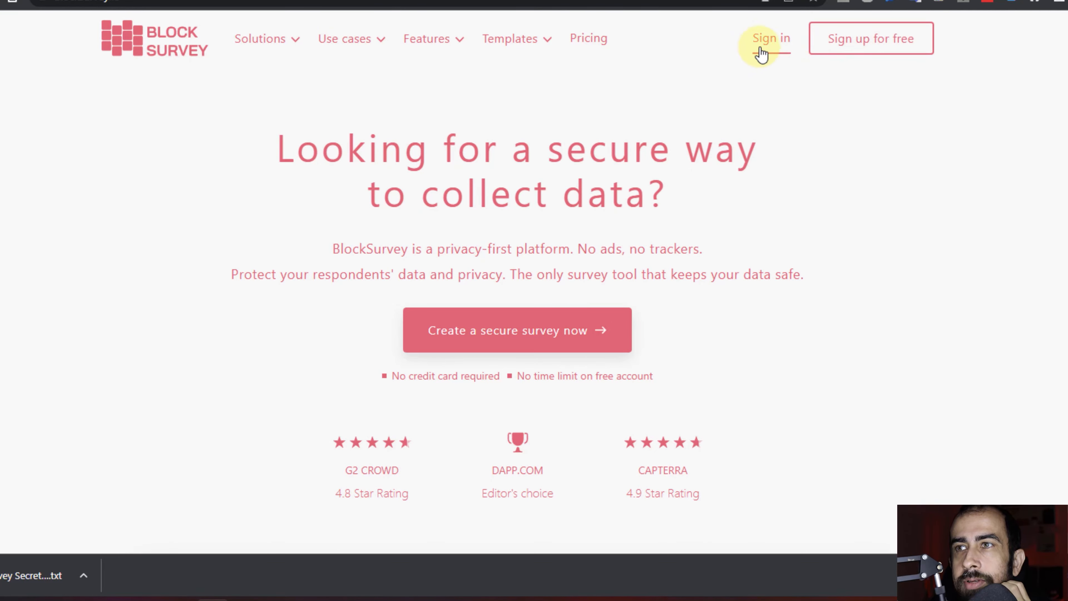
Sign in from the homepage by pasting the secret key, reaching the My Items dashboard.
{"action": "left_click", "coordinate": [770, 47]}
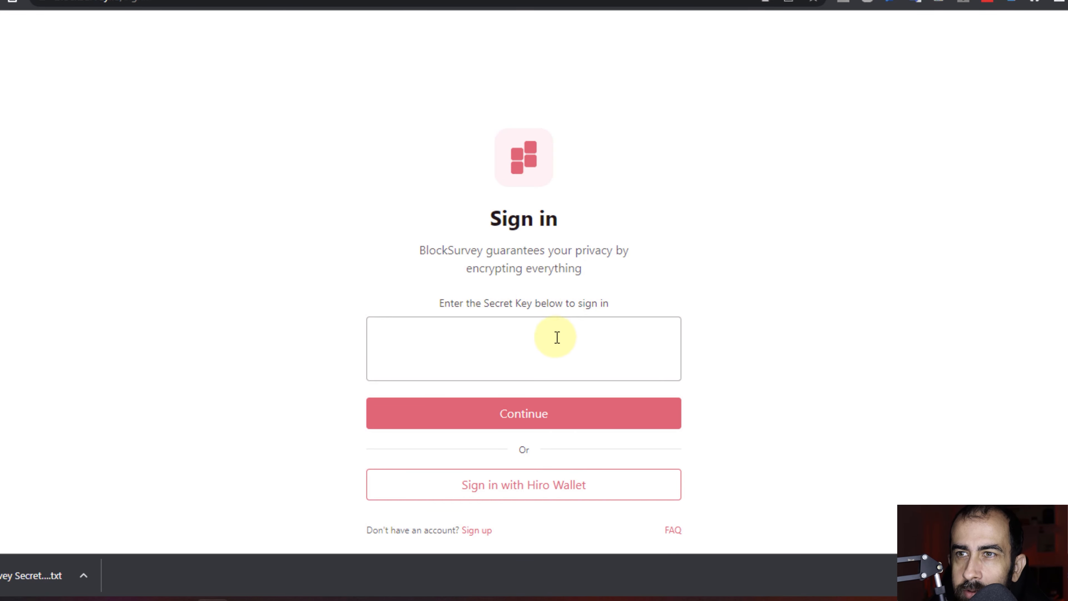
{"action": "left_click", "coordinate": [459, 353]}
{"action": "key", "text": "ctrl+v"}
{"action": "left_click", "coordinate": [415, 422]}
{"action": "left_click", "coordinate": [389, 420]}
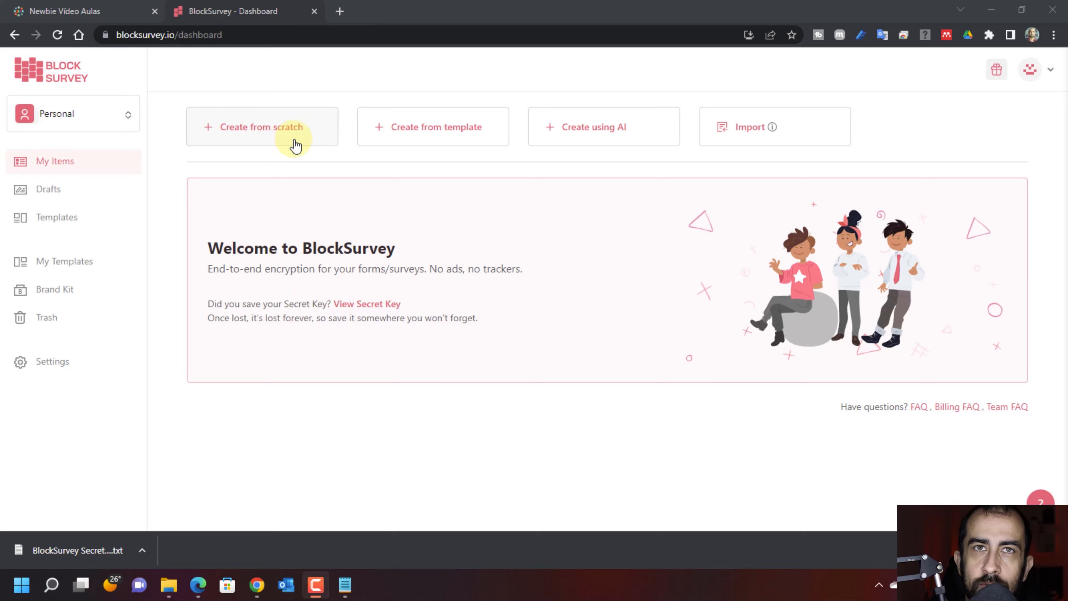
Create a blank survey with public title 'Newbie Tutorial', copying it into the private title.
{"action": "left_click", "coordinate": [259, 137]}
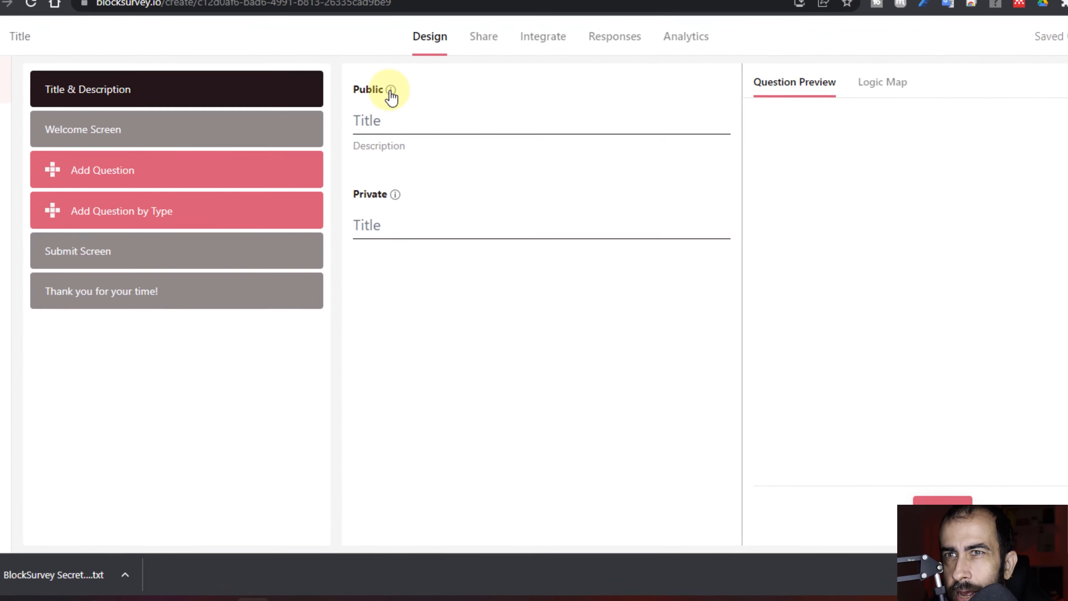
{"action": "left_click", "coordinate": [406, 114]}
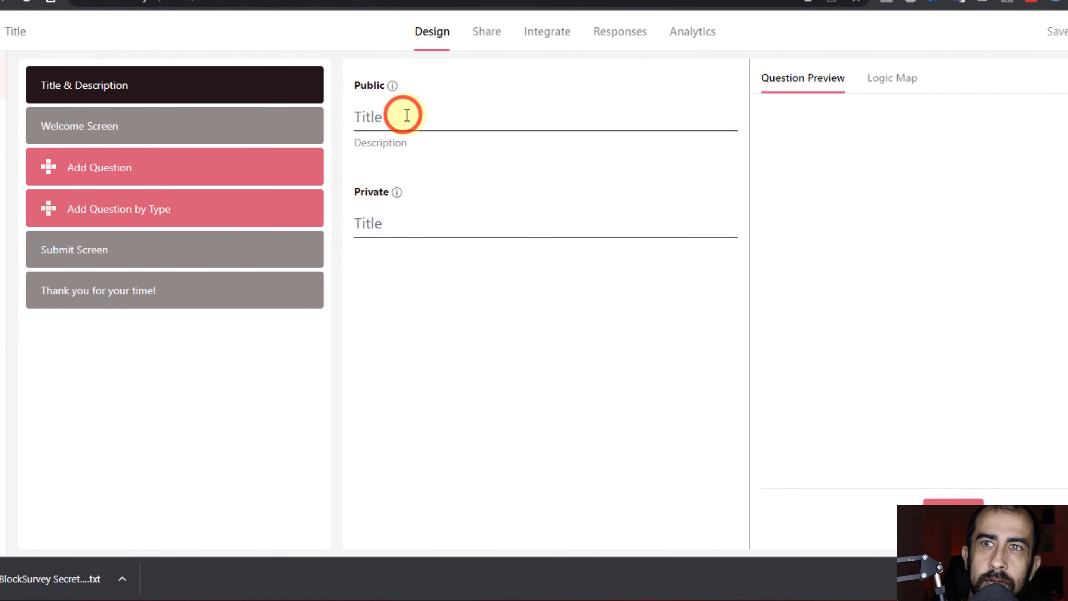
{"action": "type", "text": "Newbie Tutorial"}
{"action": "left_click", "coordinate": [475, 231]}
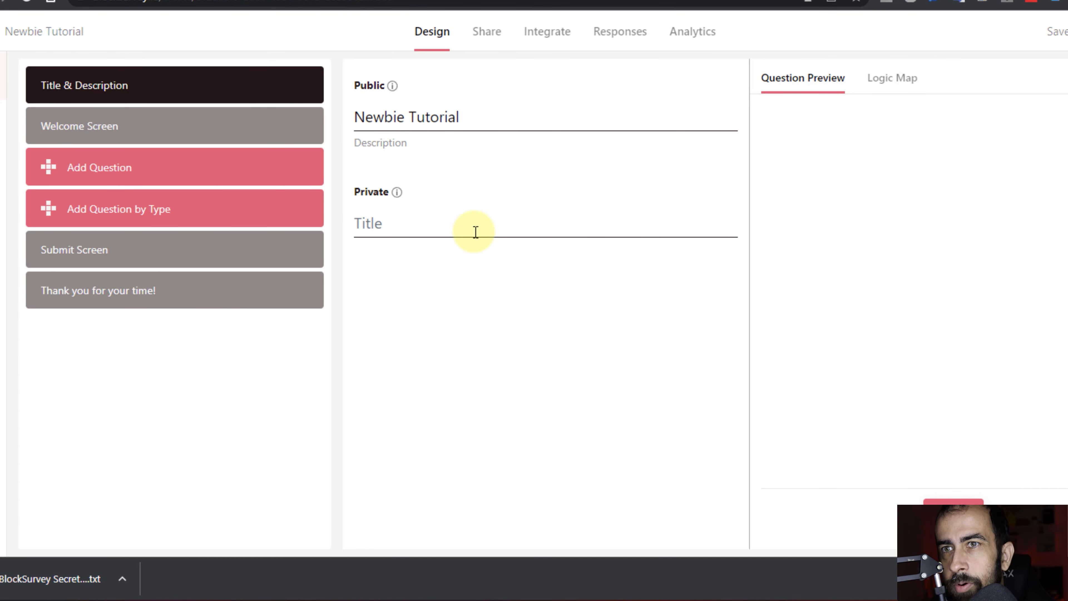
{"action": "left_click_drag", "start_coordinate": [482, 120], "coordinate": [350, 122]}
{"action": "key", "text": "ctrl+c"}
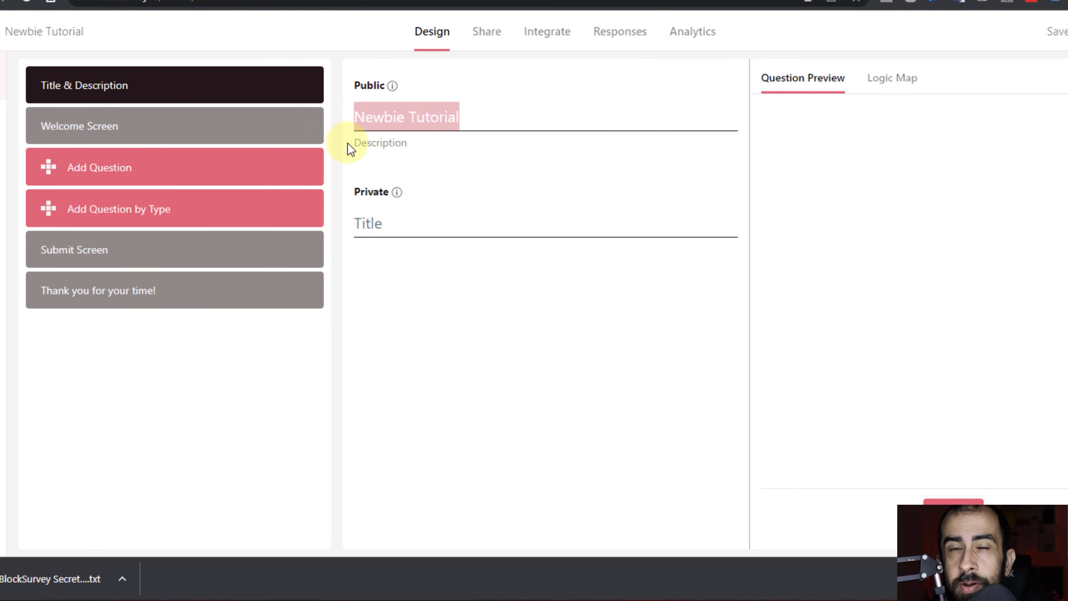
{"action": "left_click", "coordinate": [410, 219]}
{"action": "key", "text": "ctrl+v"}
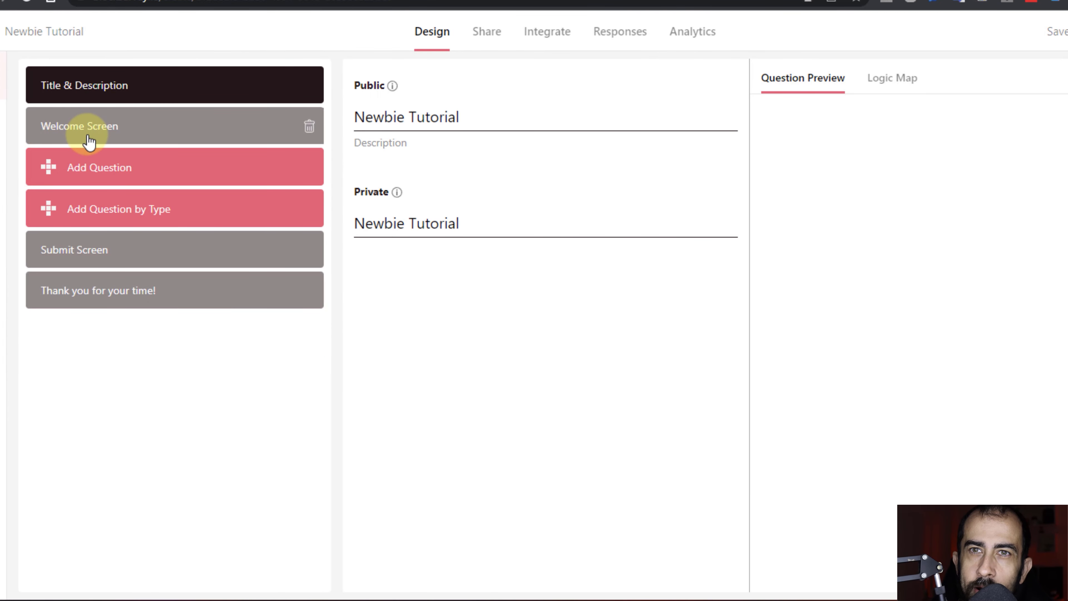
Type 'Bem vindos ao tutorial!' as the Welcome Screen heading.
{"action": "left_click", "coordinate": [153, 138]}
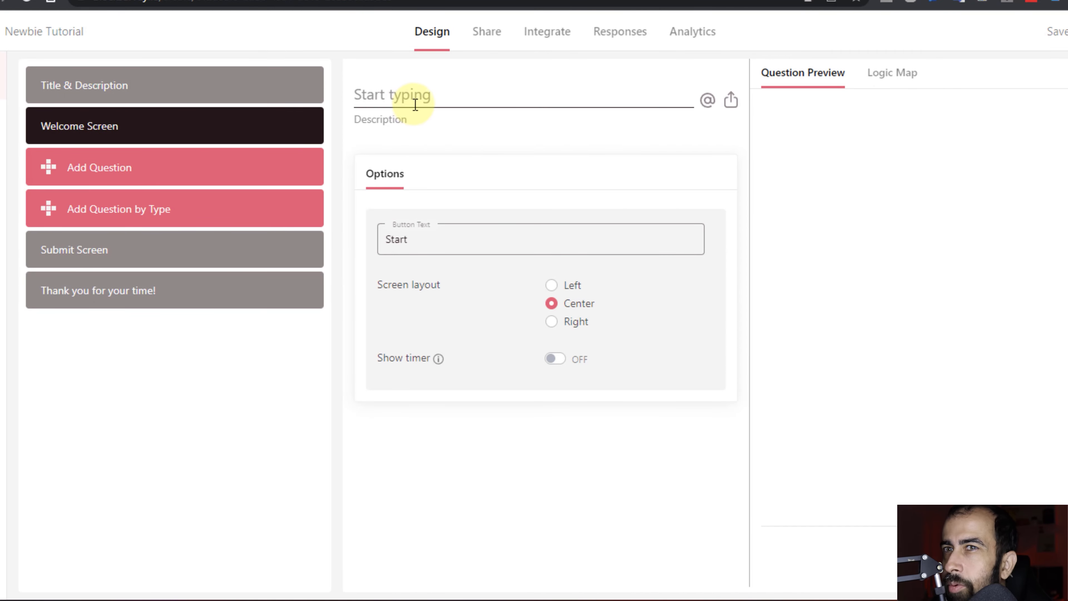
{"action": "left_click", "coordinate": [434, 103]}
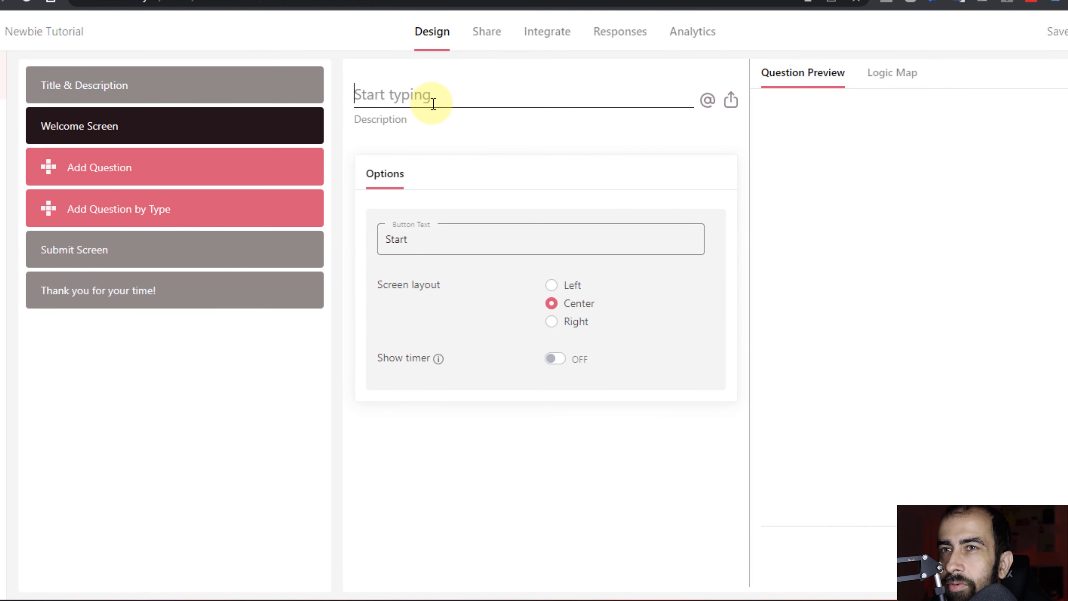
{"action": "left_click", "coordinate": [415, 104]}
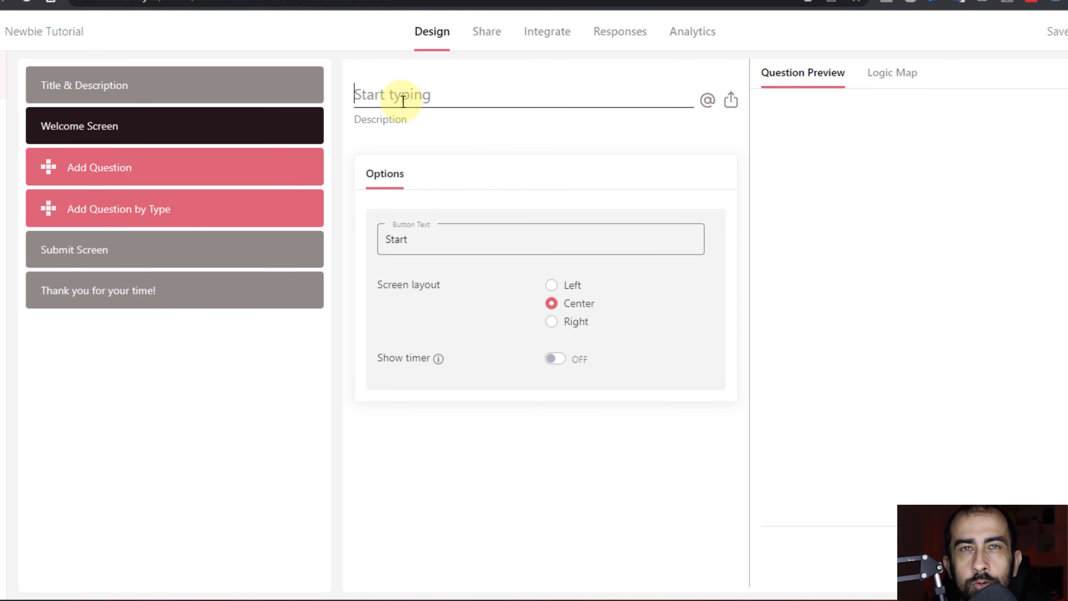
{"action": "left_click", "coordinate": [415, 104]}
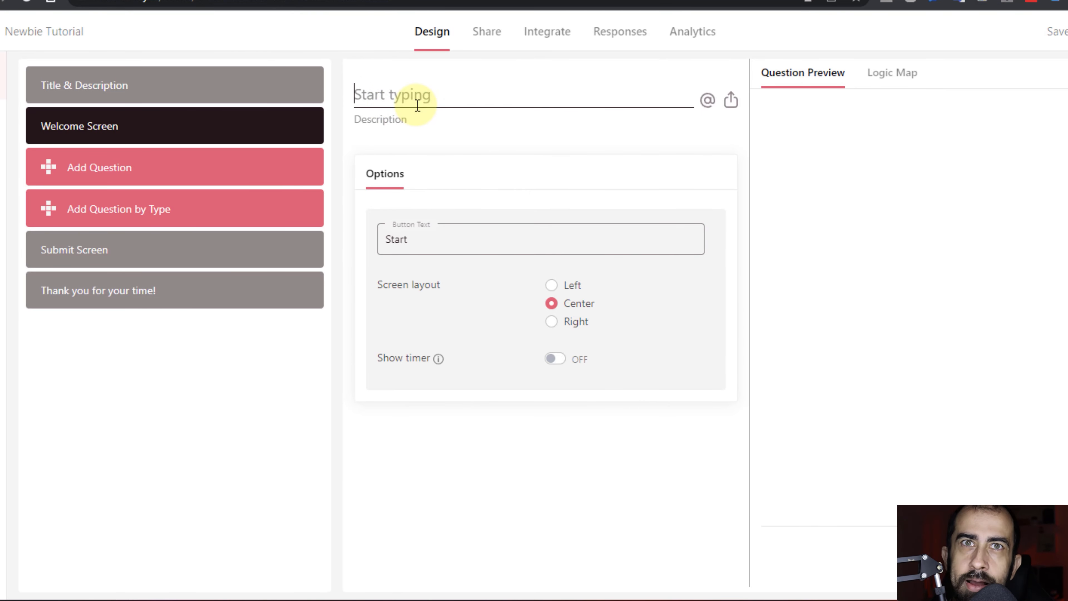
{"action": "type", "text": "Be"}
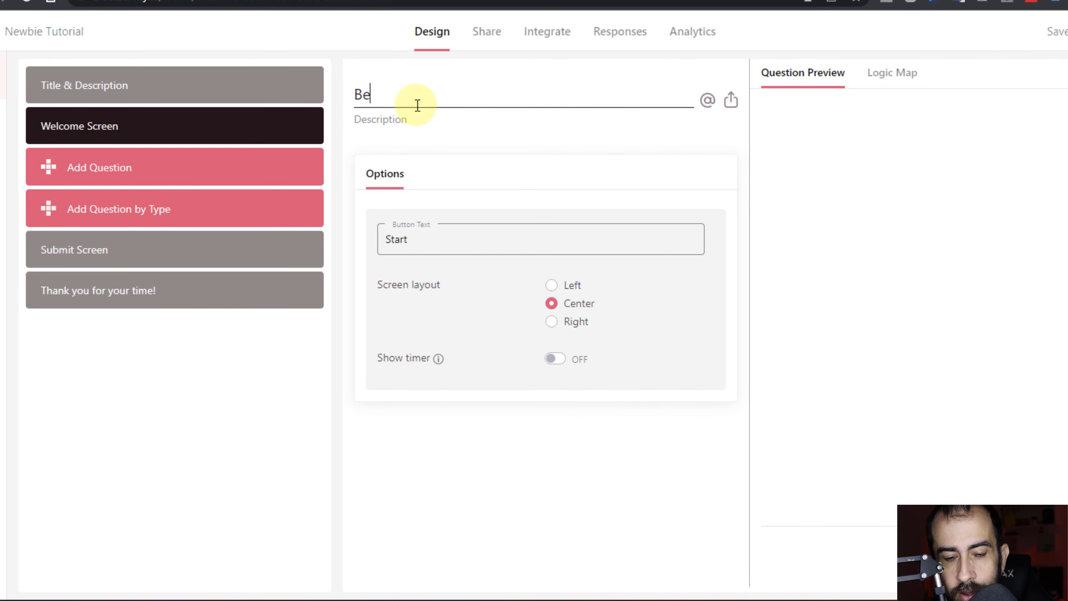
{"action": "type", "text": "m vindo"}
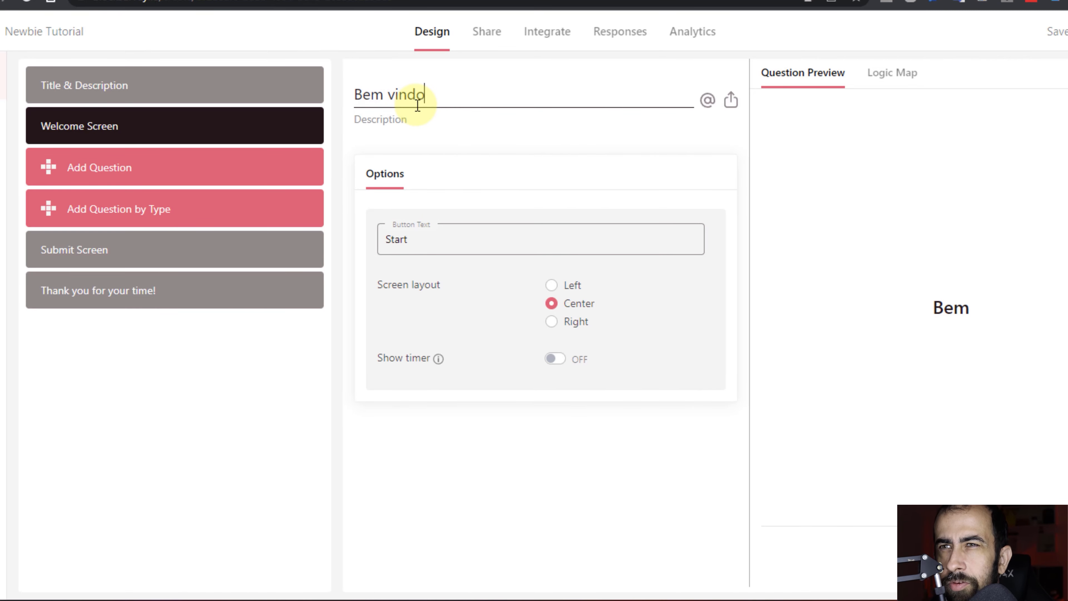
{"action": "type", "text": "s a"}
{"action": "key", "text": "BackSpace"}
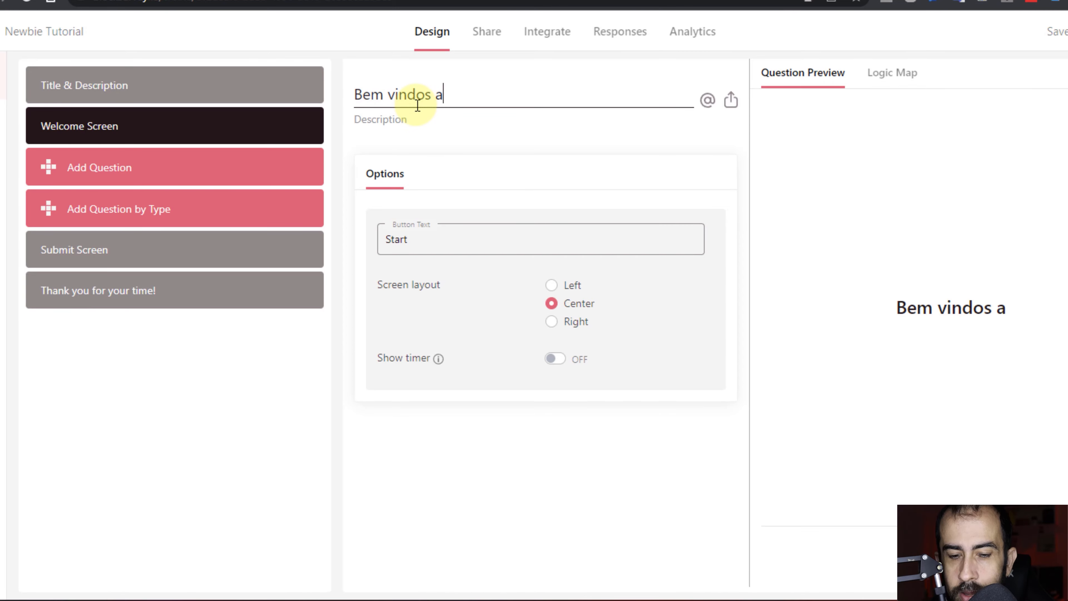
{"action": "type", "text": "o tutorial!"}
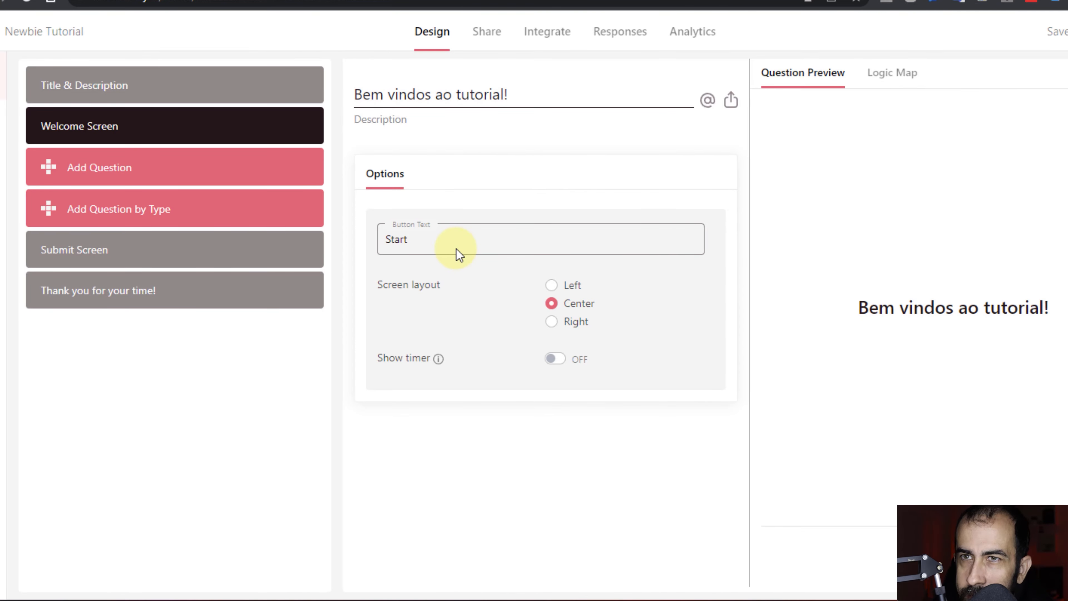
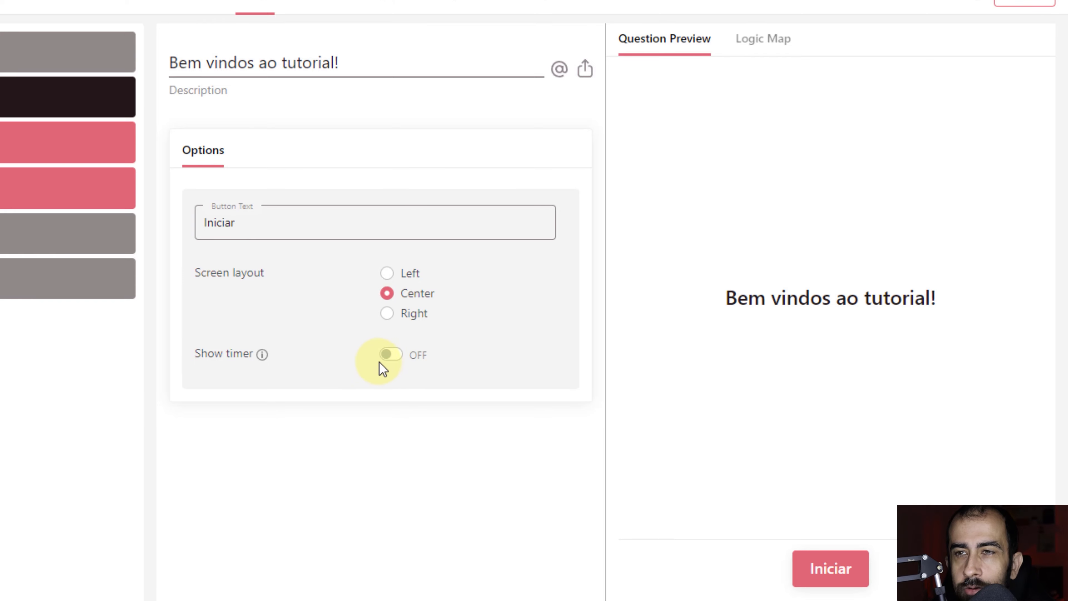
{"action": "left_click", "coordinate": [389, 363]}
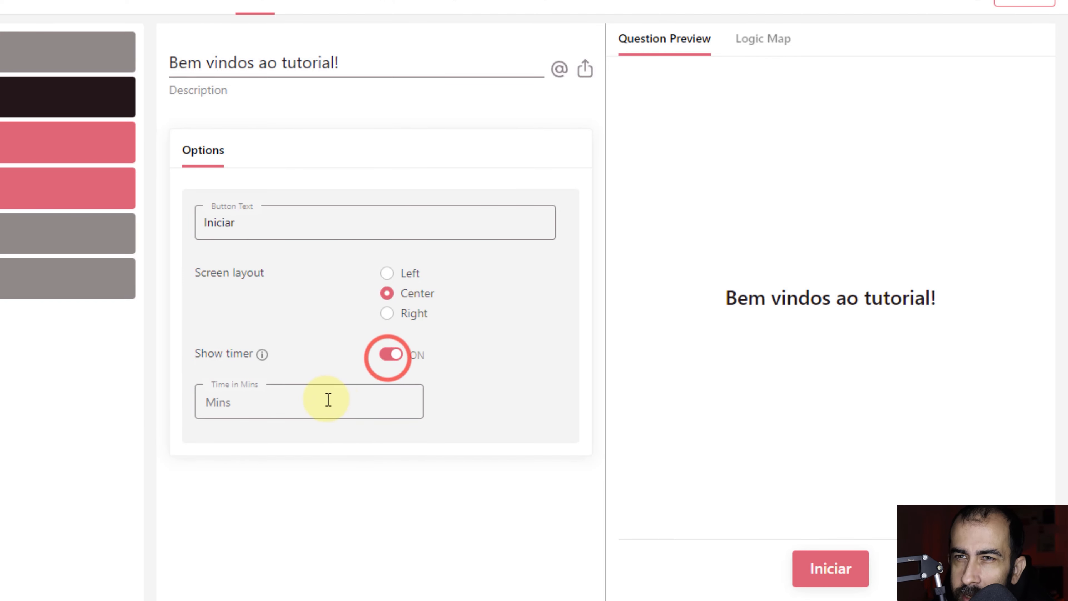
{"action": "left_click", "coordinate": [256, 406]}
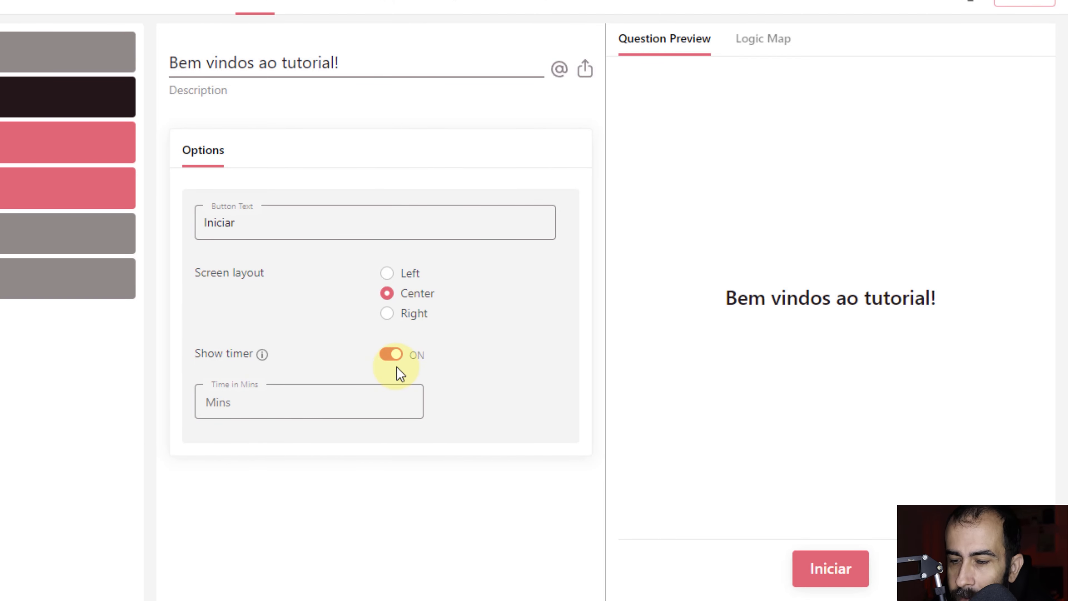
{"action": "type", "text": "10"}
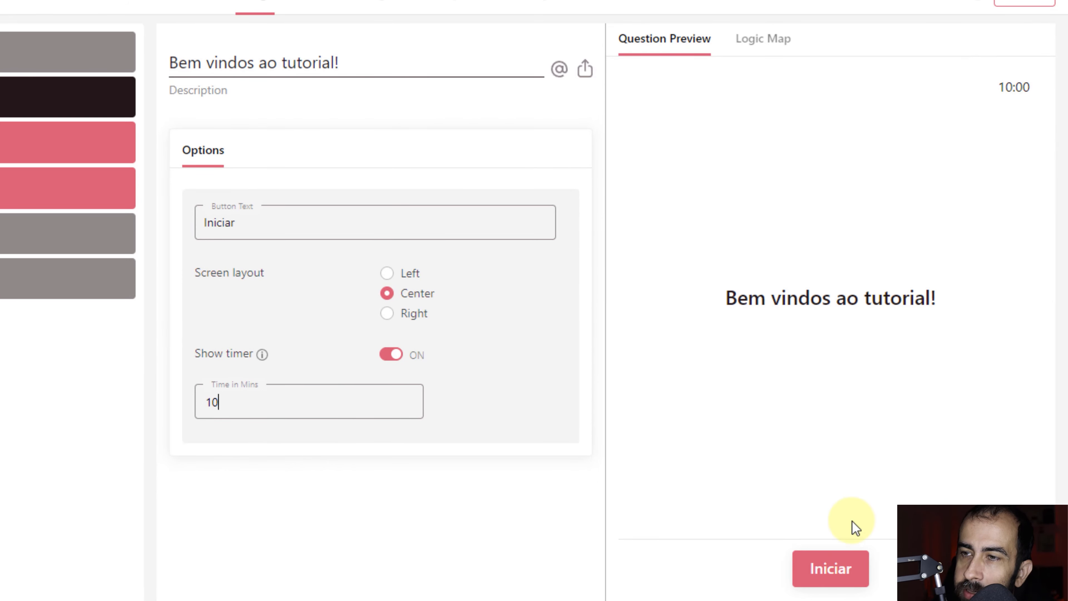
{"action": "left_click", "coordinate": [837, 579]}
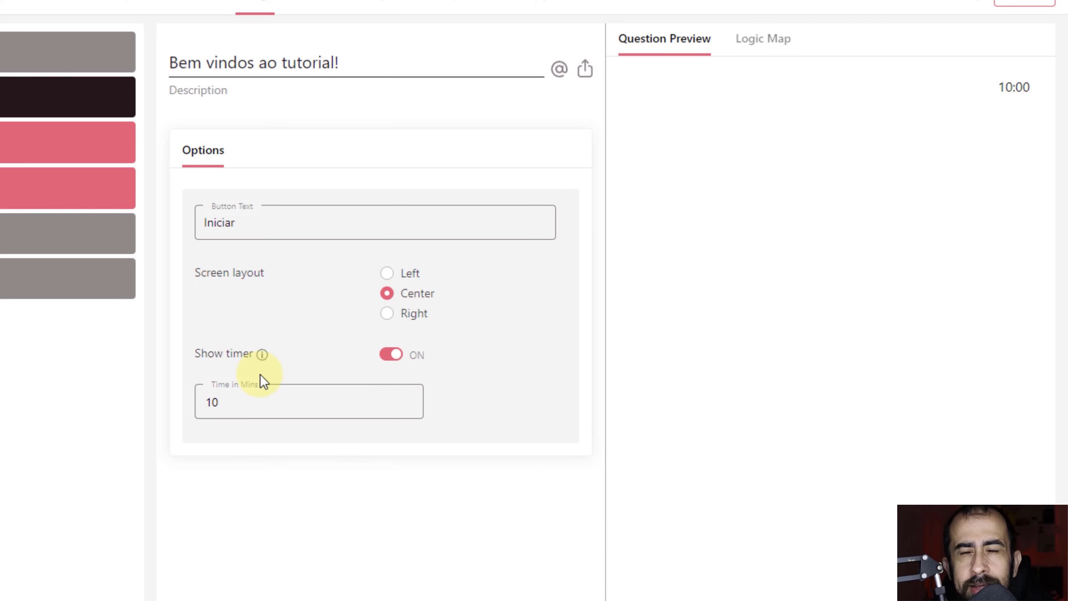
{"action": "left_click", "coordinate": [394, 356]}
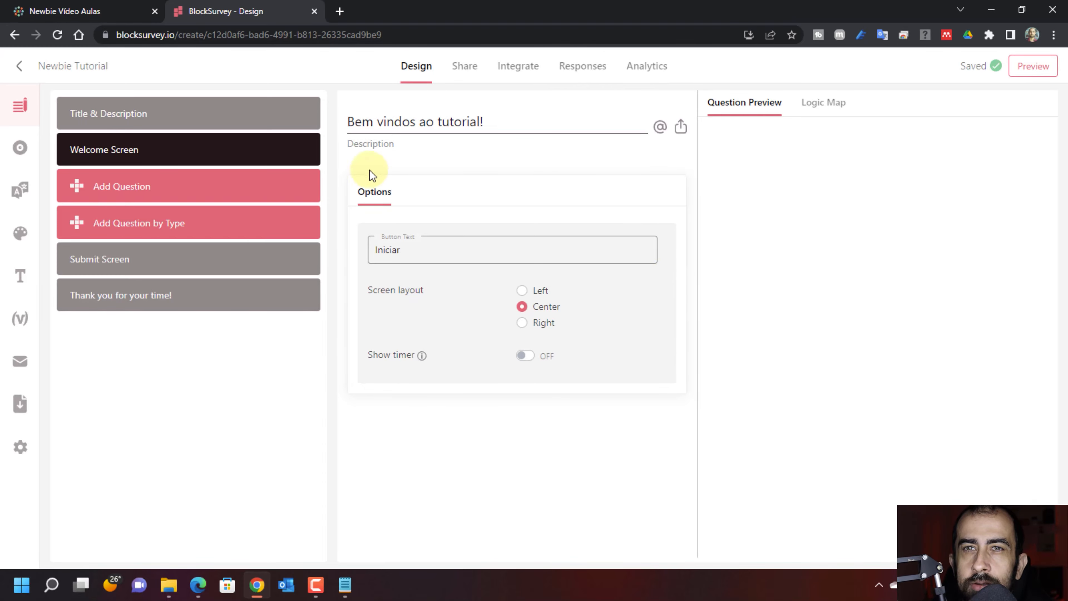
Add a Choose Single question 1 and try selecting each of its blank options in the preview.
{"action": "left_click", "coordinate": [134, 190]}
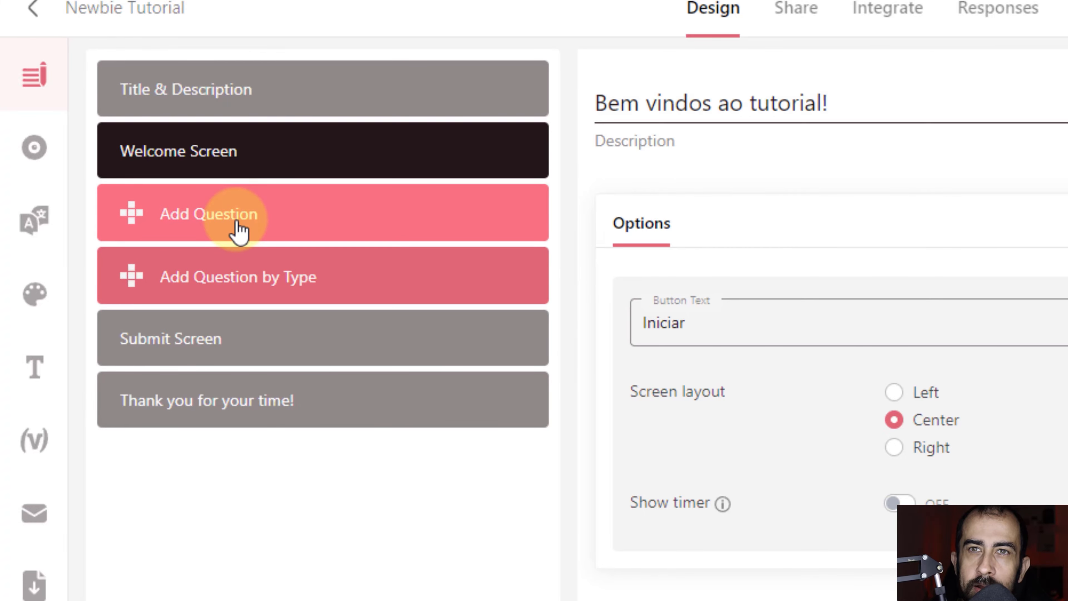
{"action": "left_click", "coordinate": [239, 230]}
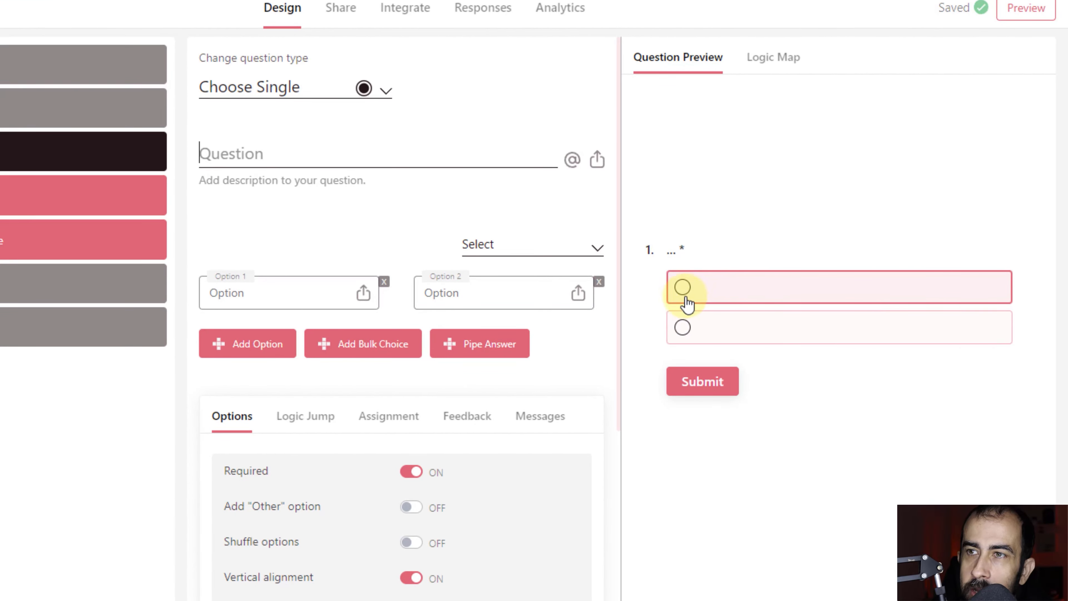
{"action": "left_click", "coordinate": [684, 290]}
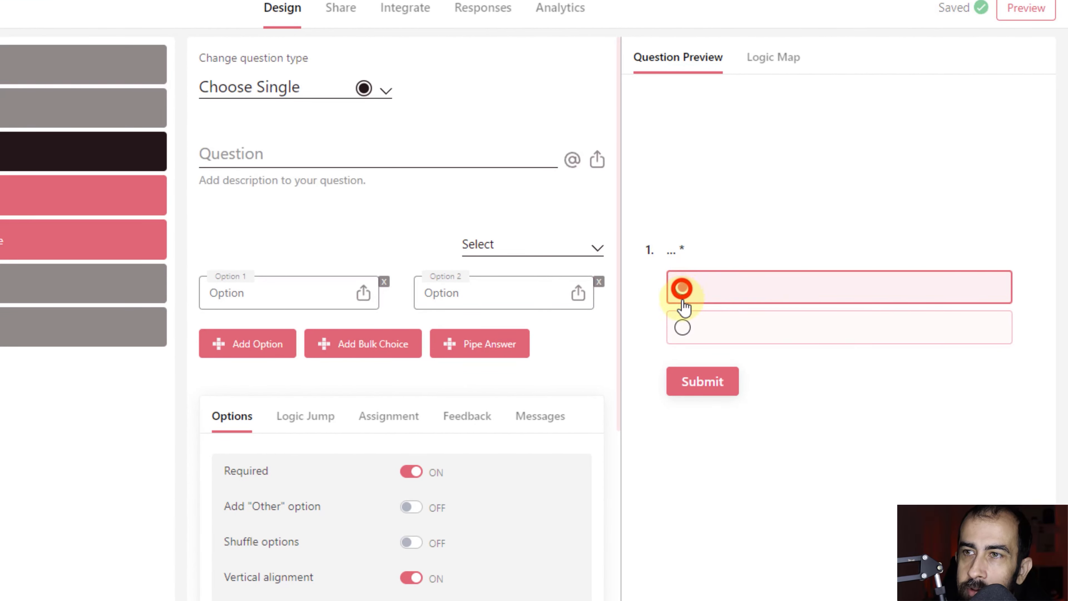
{"action": "left_click", "coordinate": [684, 327]}
{"action": "left_click", "coordinate": [683, 288]}
{"action": "left_click", "coordinate": [684, 328]}
{"action": "left_click", "coordinate": [683, 288]}
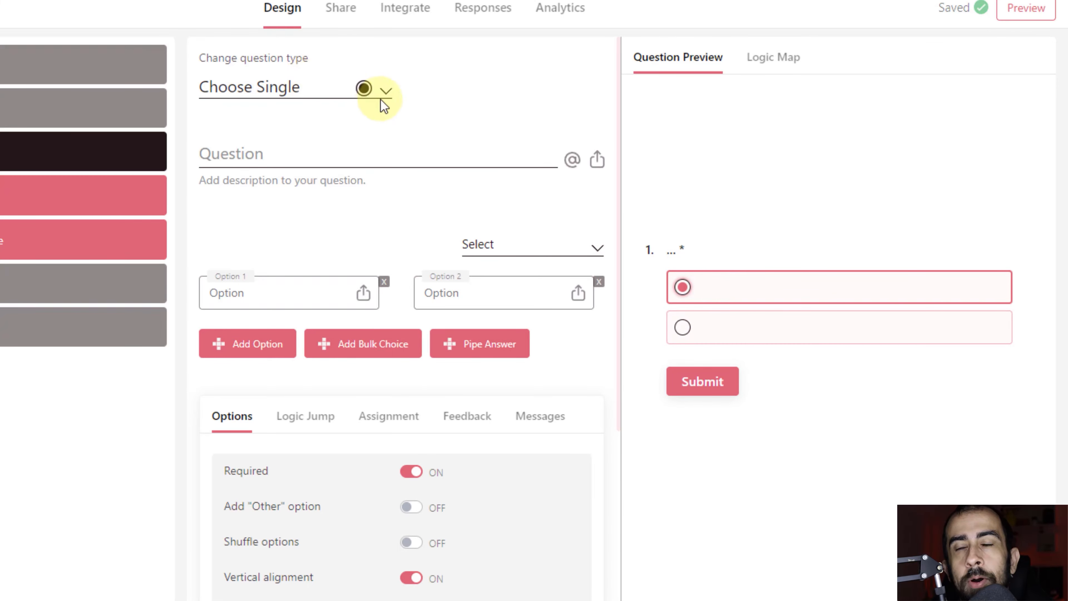
{"action": "left_click", "coordinate": [354, 90]}
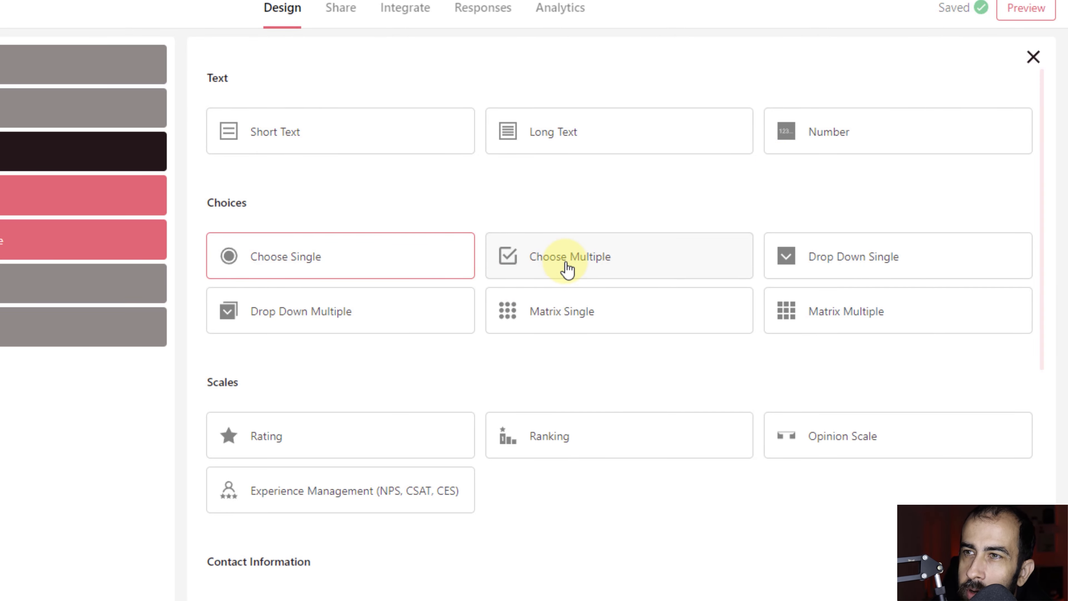
{"action": "left_click", "coordinate": [257, 467]}
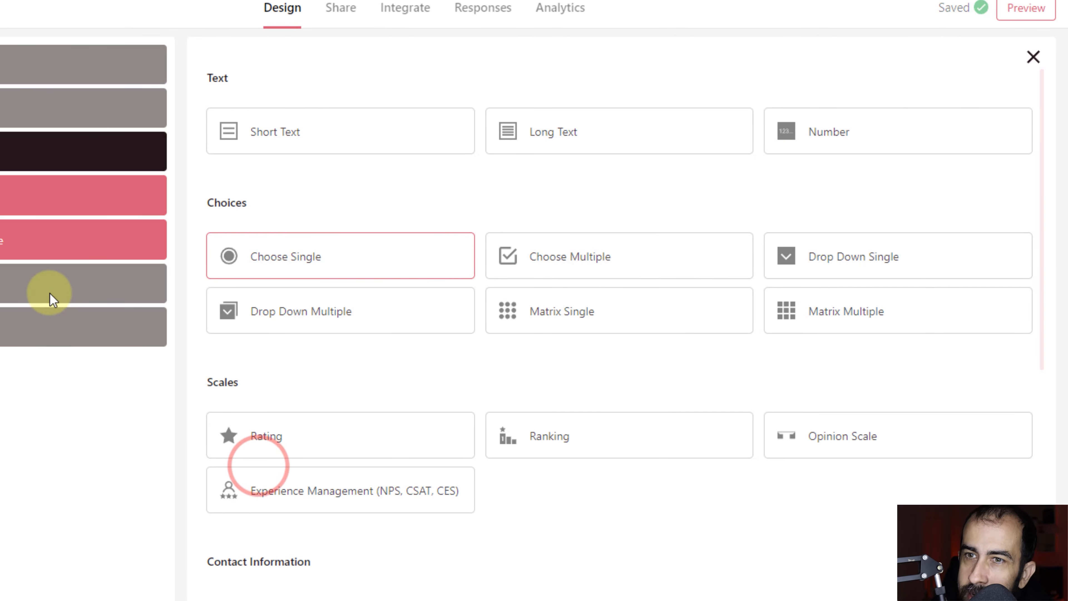
{"action": "scroll", "coordinate": [770, 398], "scroll_direction": "down", "scroll_amount": 4}
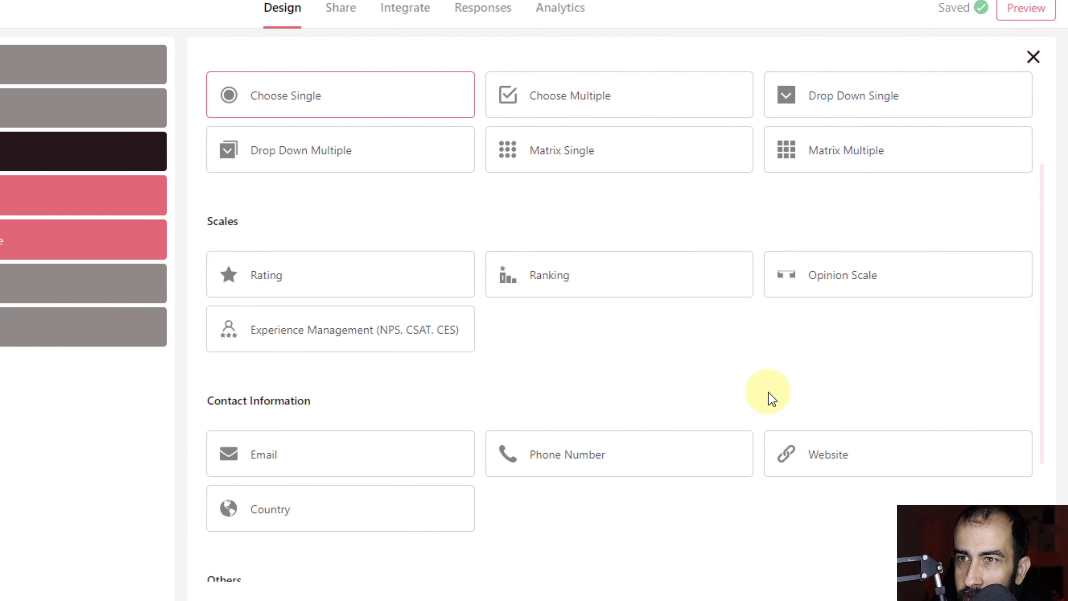
{"action": "scroll", "coordinate": [772, 397], "scroll_direction": "down", "scroll_amount": 2}
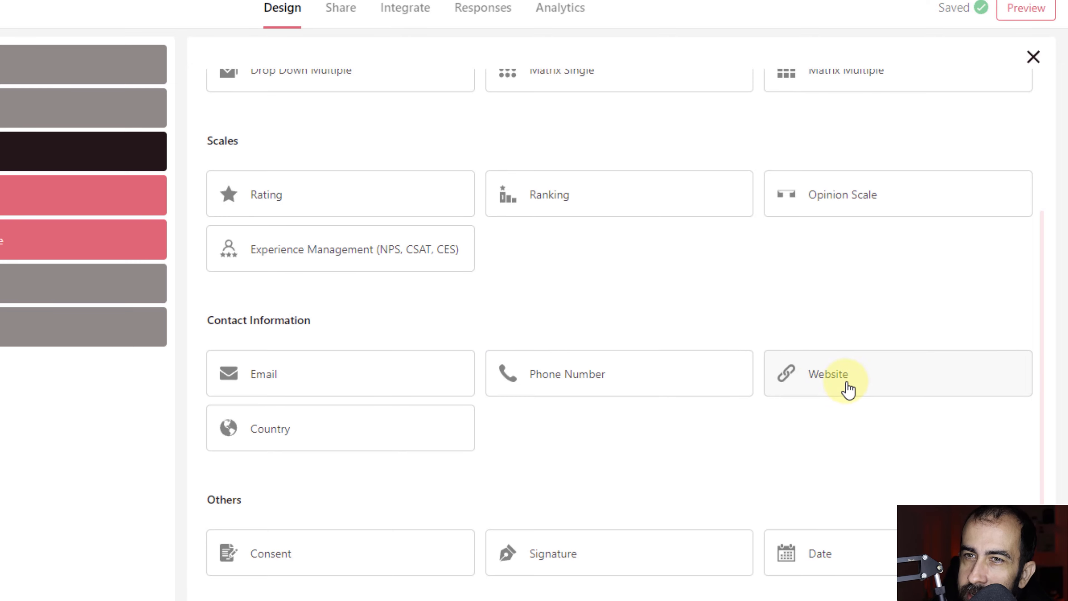
{"action": "scroll", "coordinate": [347, 446], "scroll_direction": "down", "scroll_amount": 3}
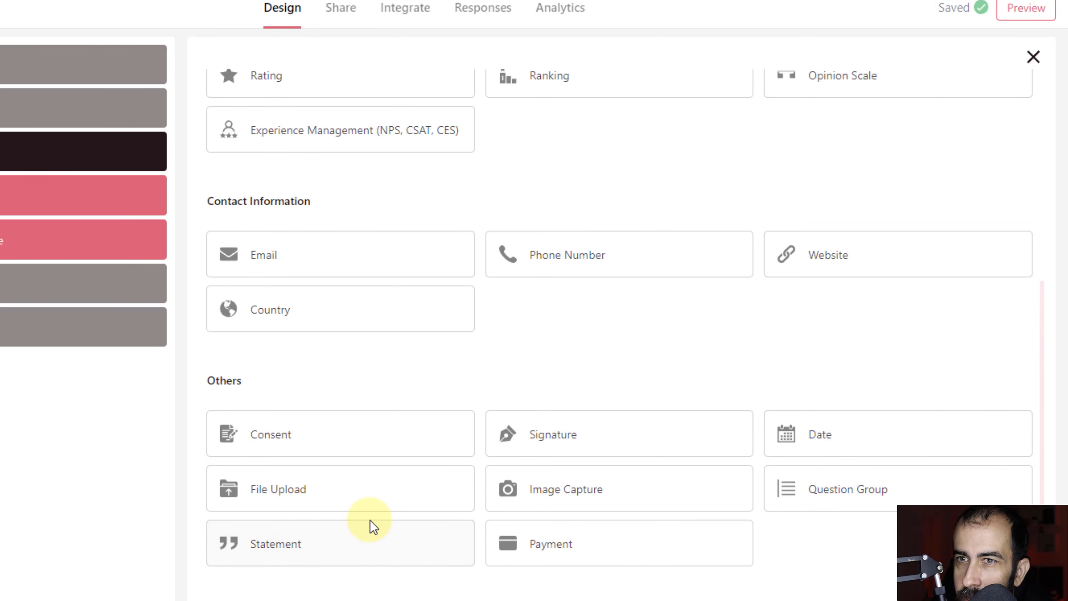
{"action": "scroll", "coordinate": [400, 522], "scroll_direction": "up", "scroll_amount": 8}
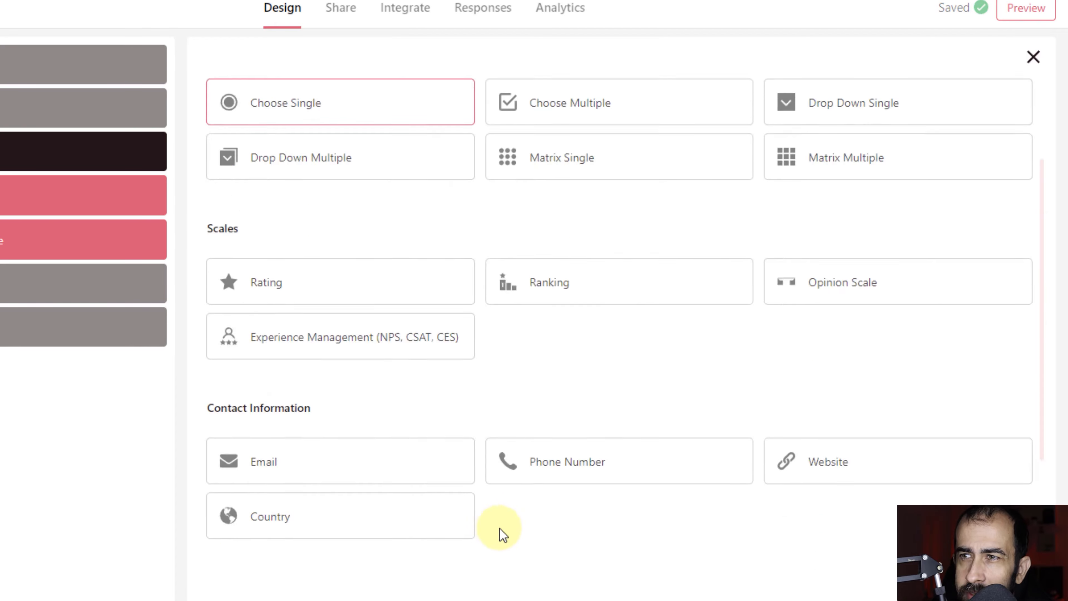
{"action": "scroll", "coordinate": [504, 534], "scroll_direction": "up", "scroll_amount": 1}
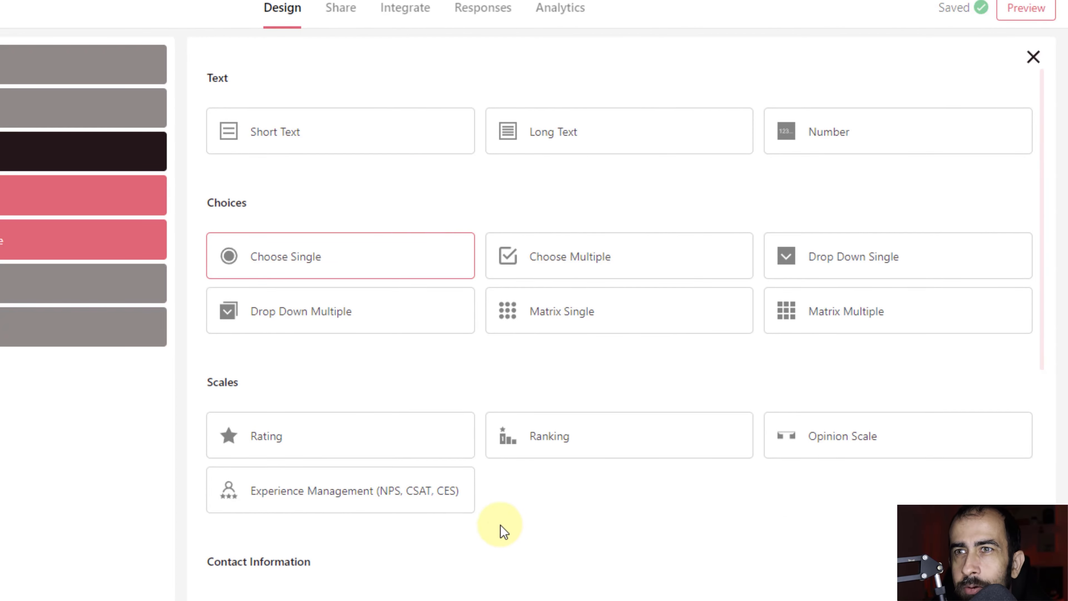
{"action": "left_click", "coordinate": [190, 276]}
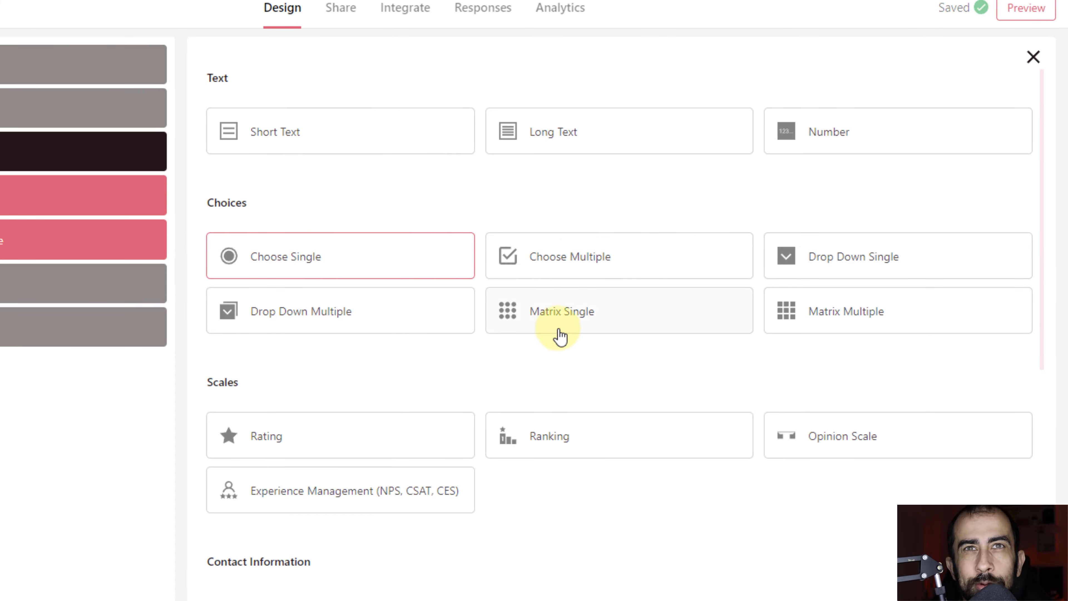
{"action": "left_click", "coordinate": [318, 270]}
{"action": "left_click", "coordinate": [334, 157]}
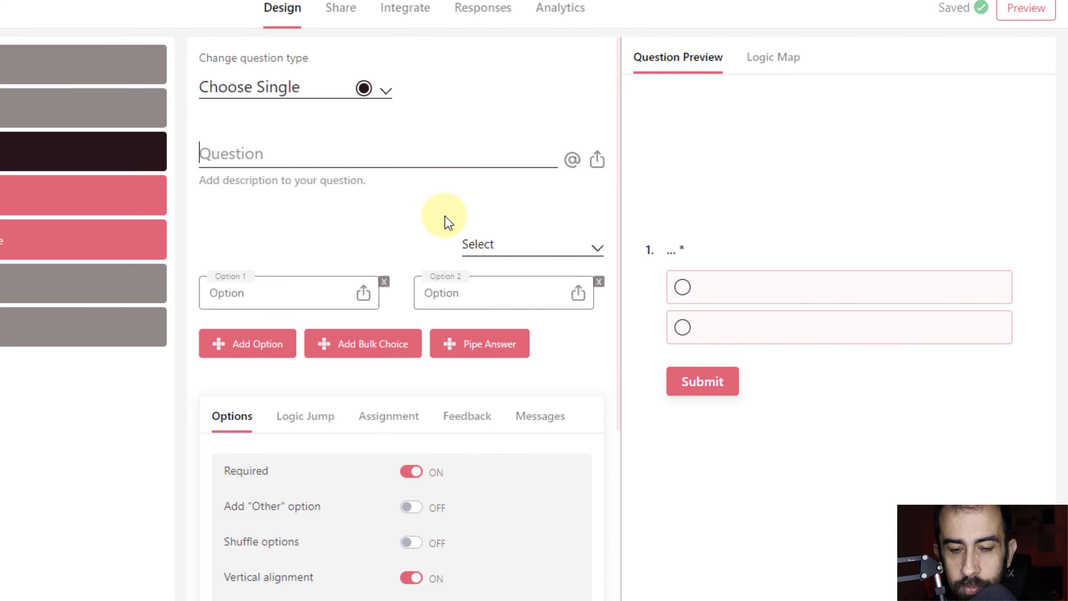
Word question 1 'Já se inscreveu no canal?' and fill in answer choices Sim and Não.
{"action": "type", "text": "Já se "}
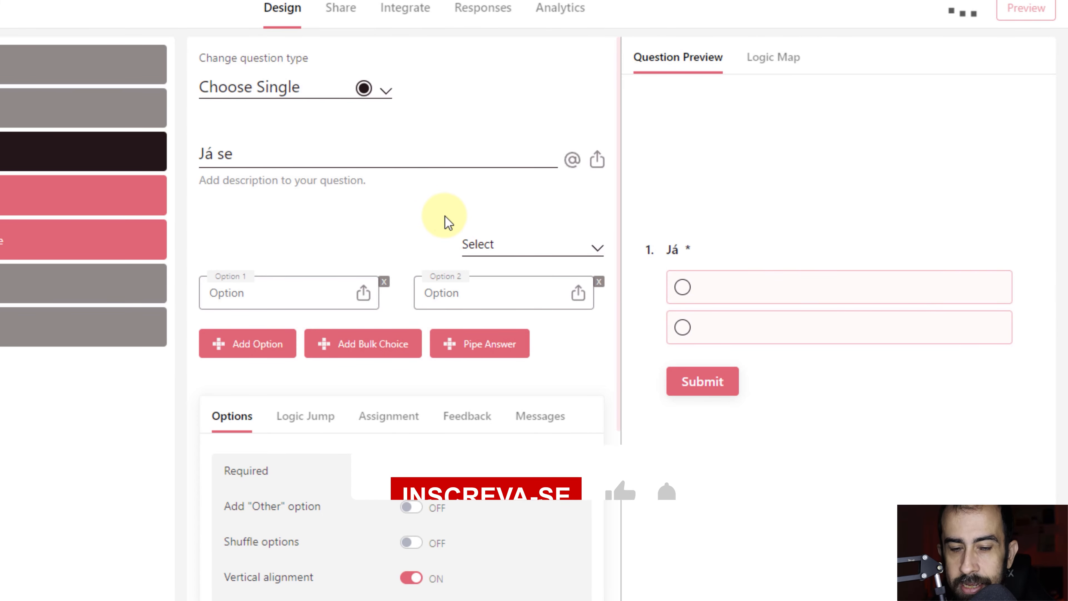
{"action": "type", "text": "inscreveu no canal?"}
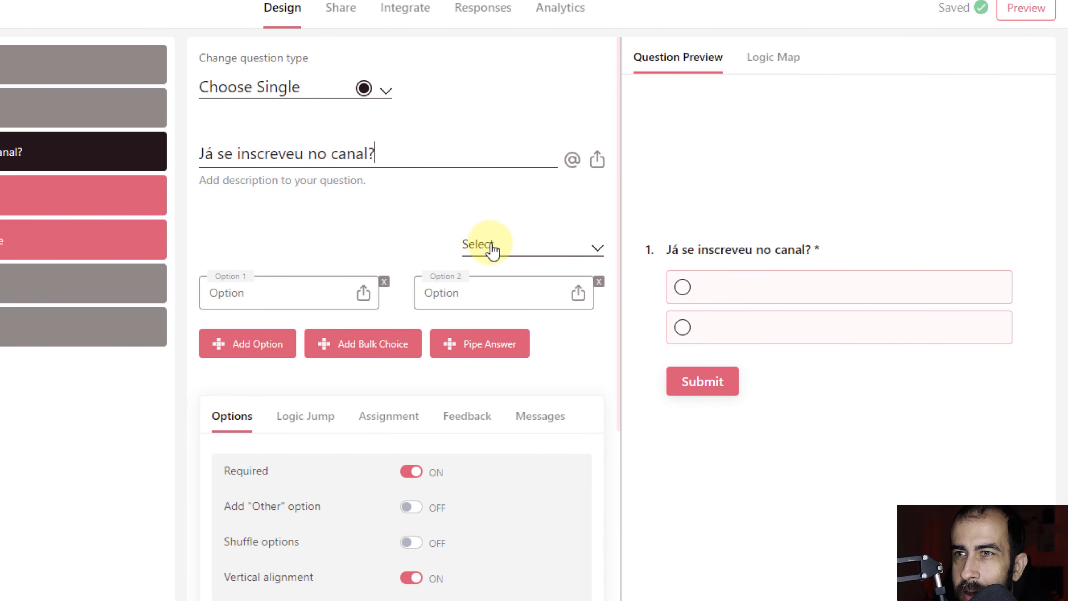
{"action": "left_click", "coordinate": [502, 253]}
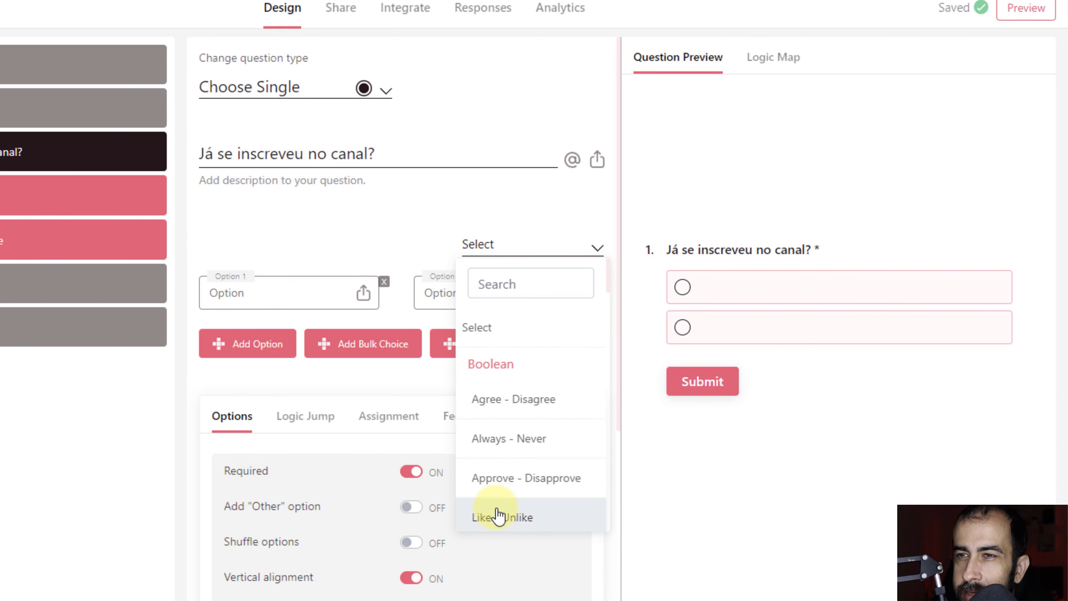
{"action": "left_click", "coordinate": [398, 205]}
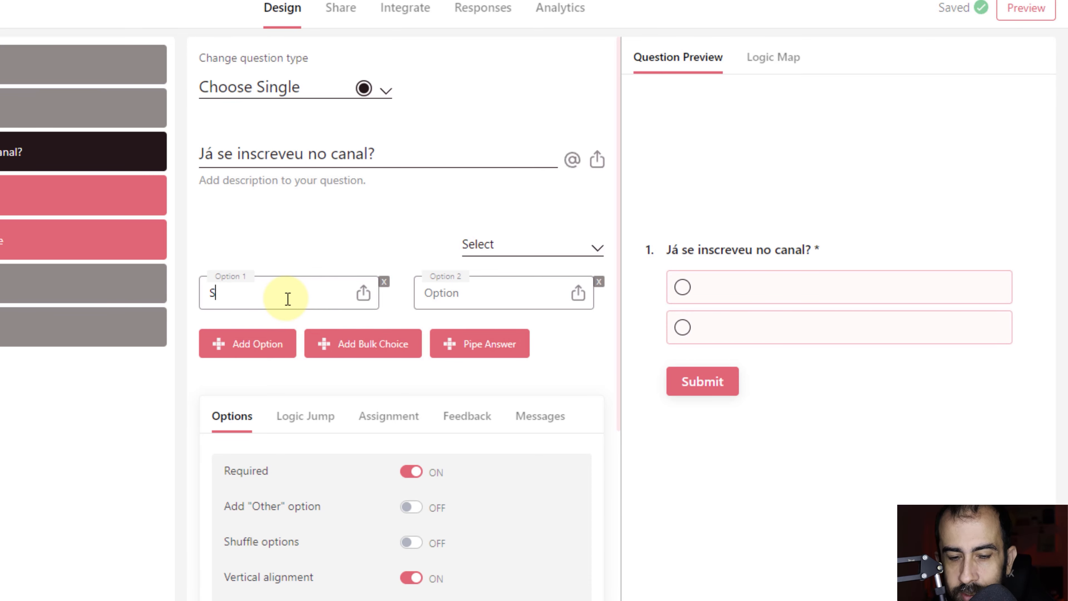
{"action": "type", "text": "m"}
{"action": "left_click", "coordinate": [452, 291]}
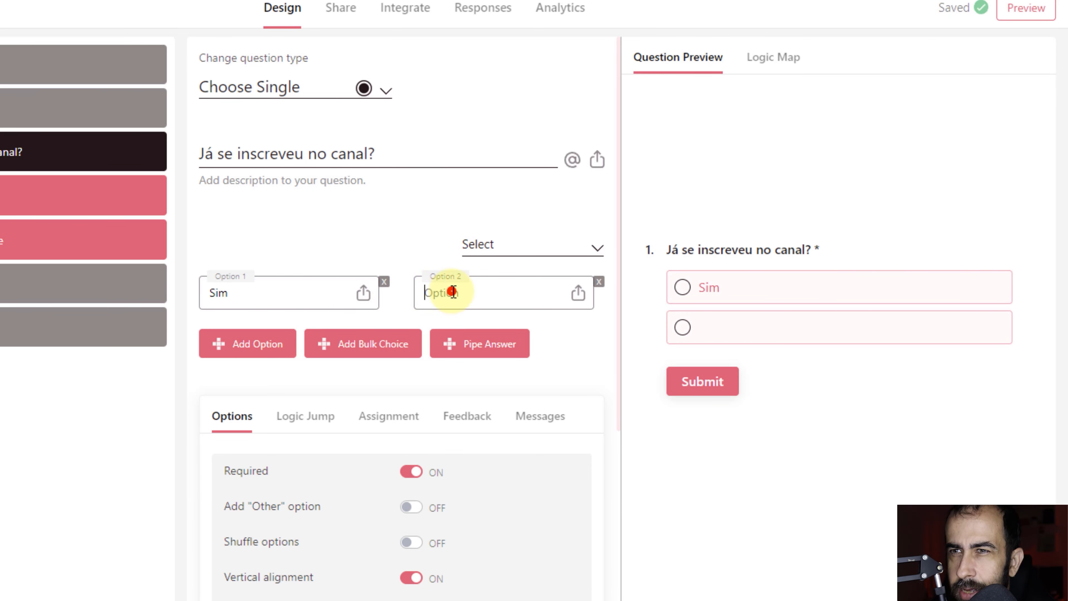
{"action": "type", "text": "Não"}
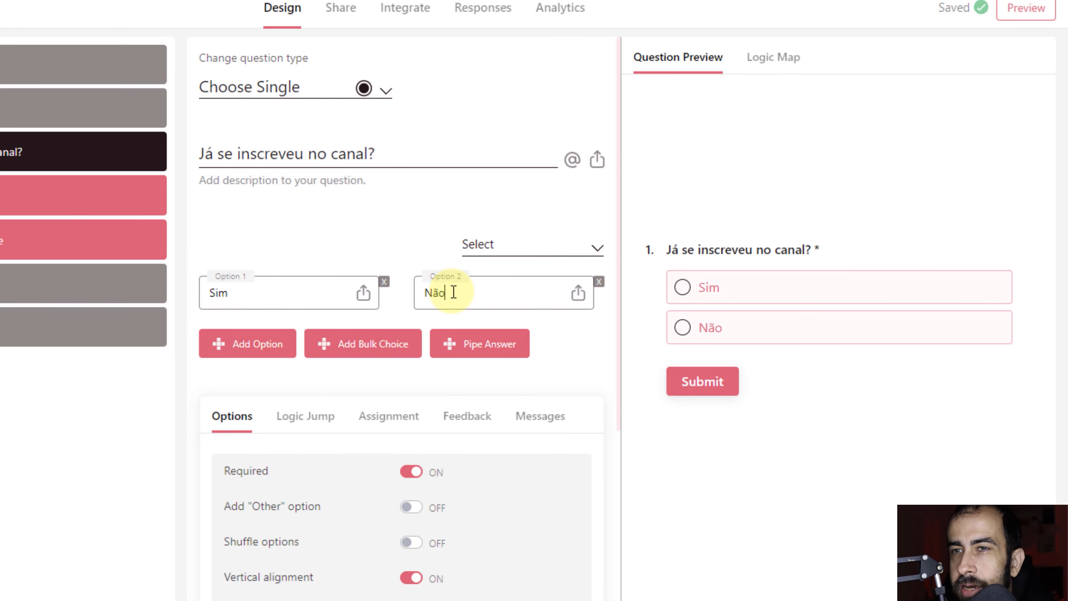
Add Option 3 reading 'Já vou me inscrever' below Sim and Não.
{"action": "left_click", "coordinate": [270, 354]}
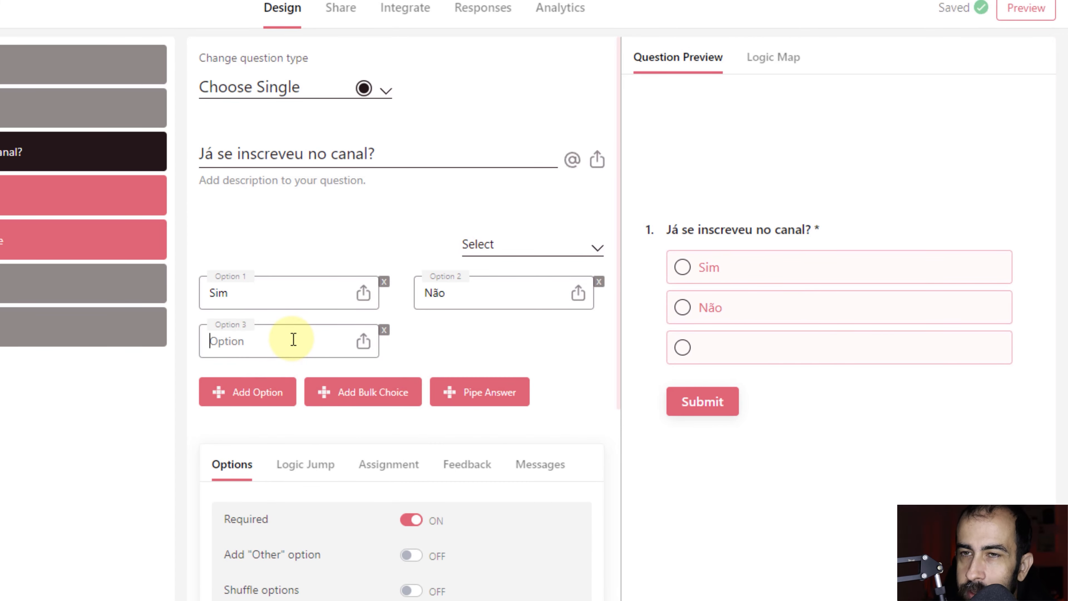
{"action": "type", "text": "Já vou me inscre"}
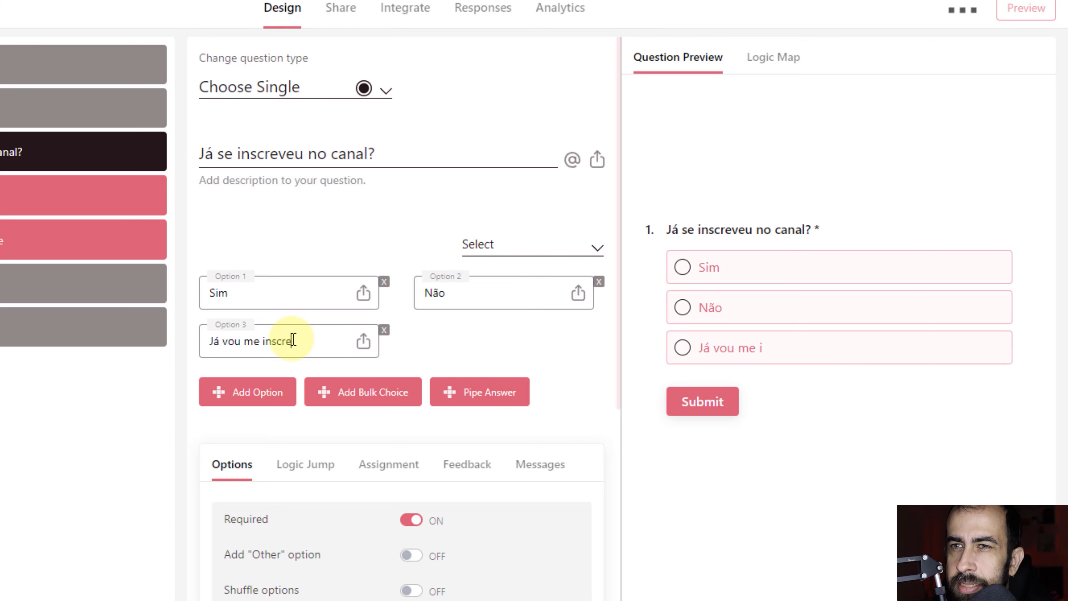
{"action": "type", "text": "ver"}
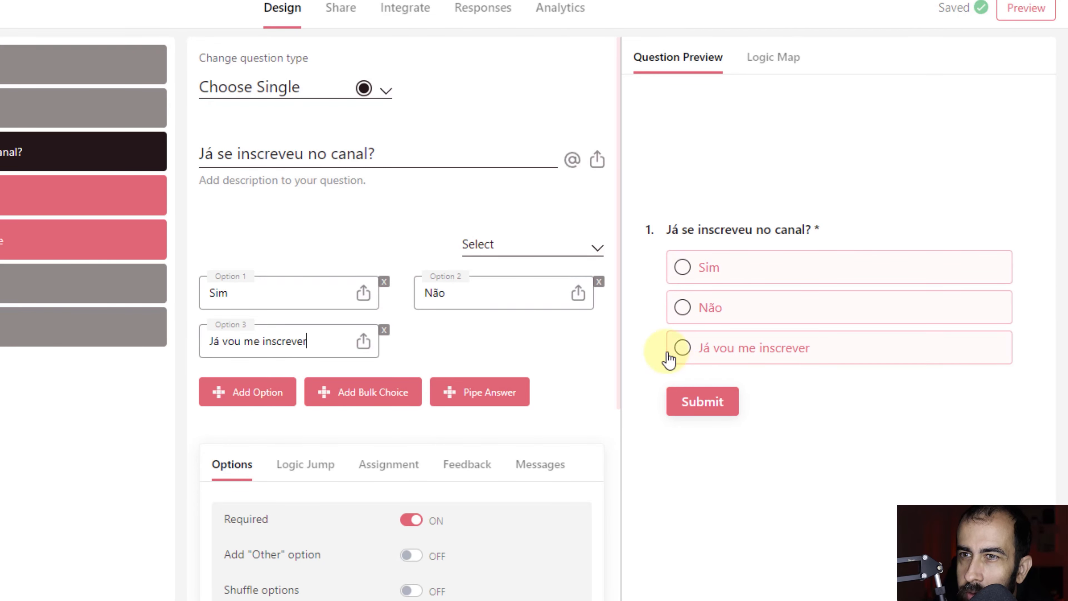
{"action": "scroll", "coordinate": [566, 404], "scroll_direction": "down", "scroll_amount": 5}
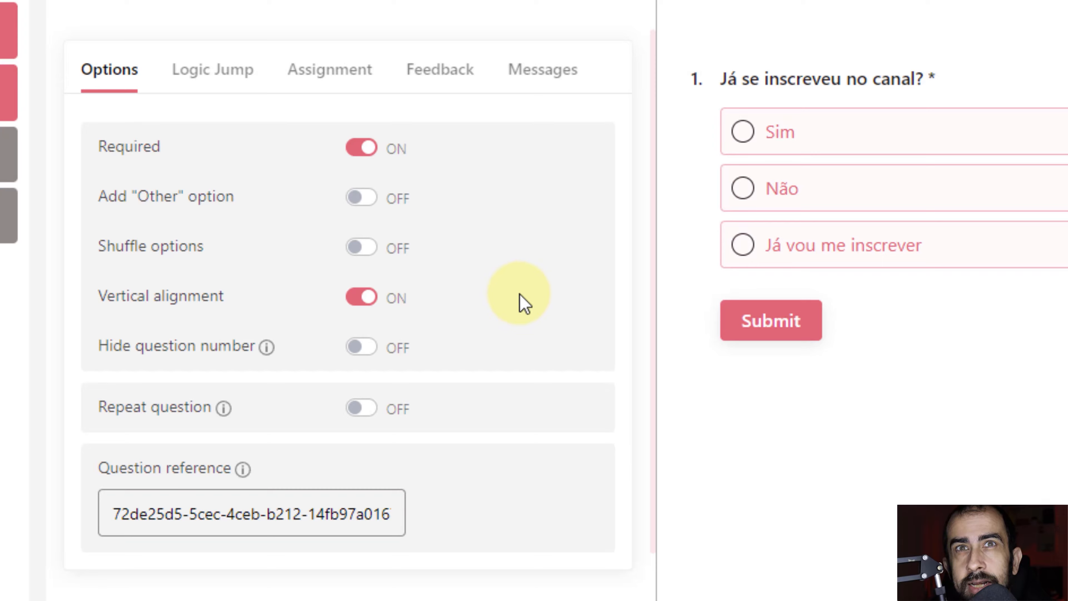
Check question 1's Logic Jump tab, then view its score Assignment settings.
{"action": "left_click", "coordinate": [220, 64]}
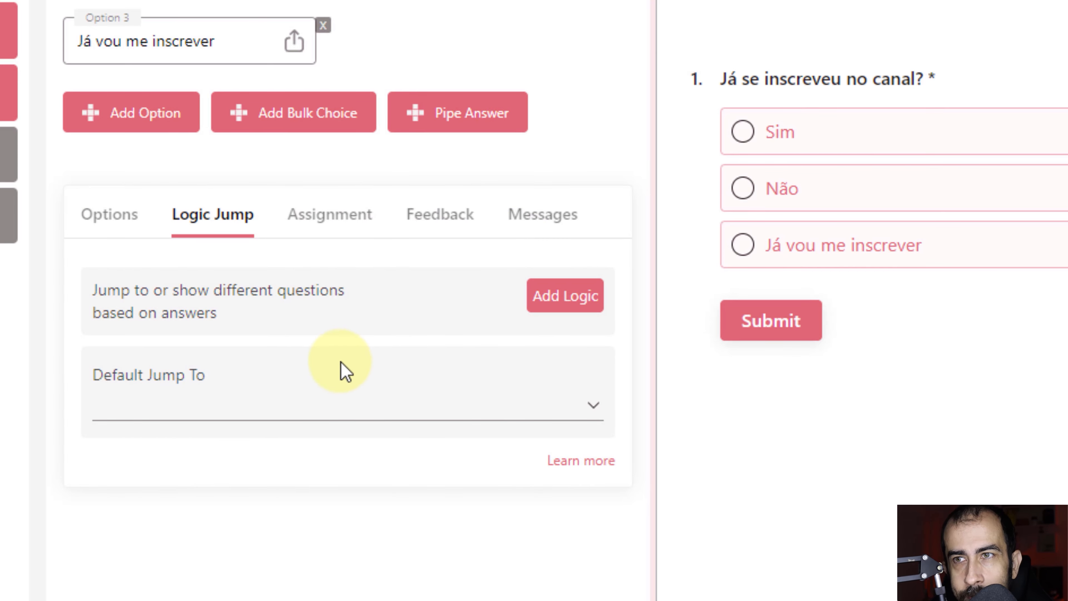
{"action": "left_click", "coordinate": [353, 218]}
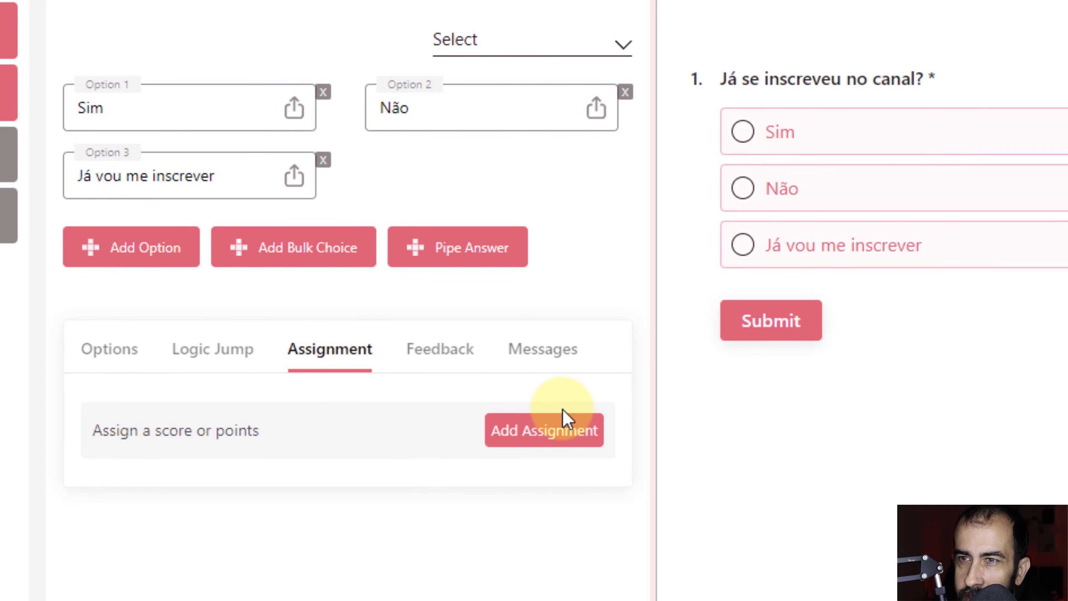
{"action": "left_click", "coordinate": [536, 430]}
{"action": "scroll", "coordinate": [291, 499], "scroll_direction": "down", "scroll_amount": 6}
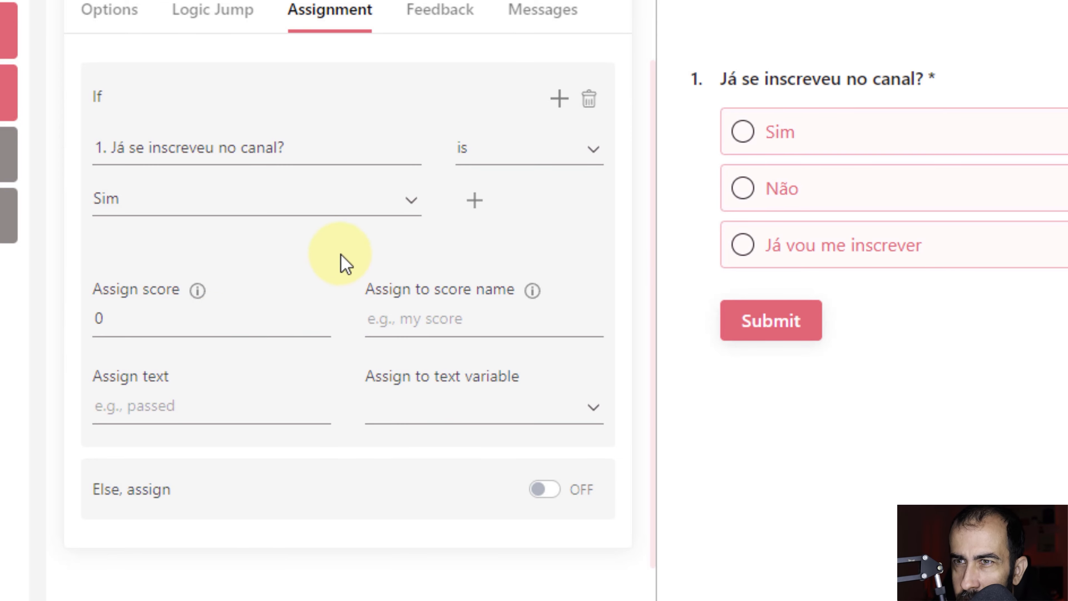
{"action": "left_click", "coordinate": [356, 212]}
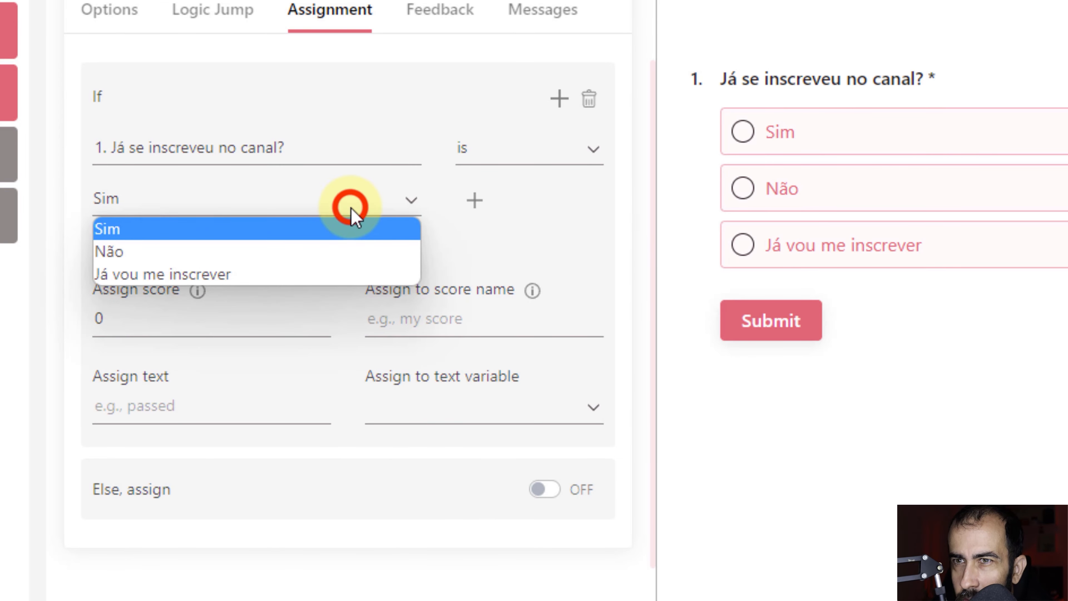
{"action": "left_click", "coordinate": [23, 355]}
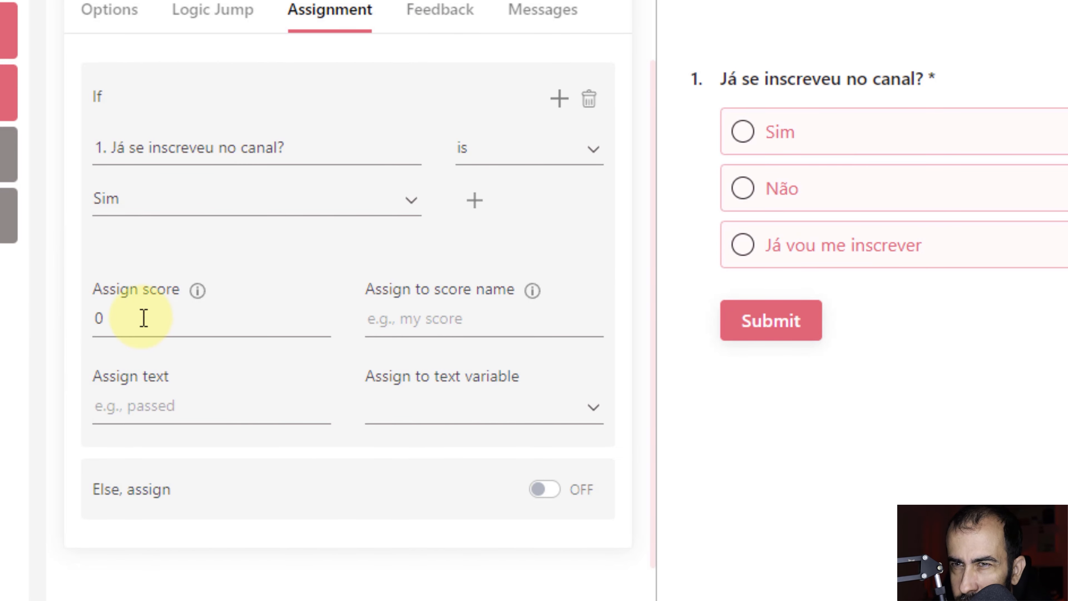
{"action": "left_click", "coordinate": [135, 315]}
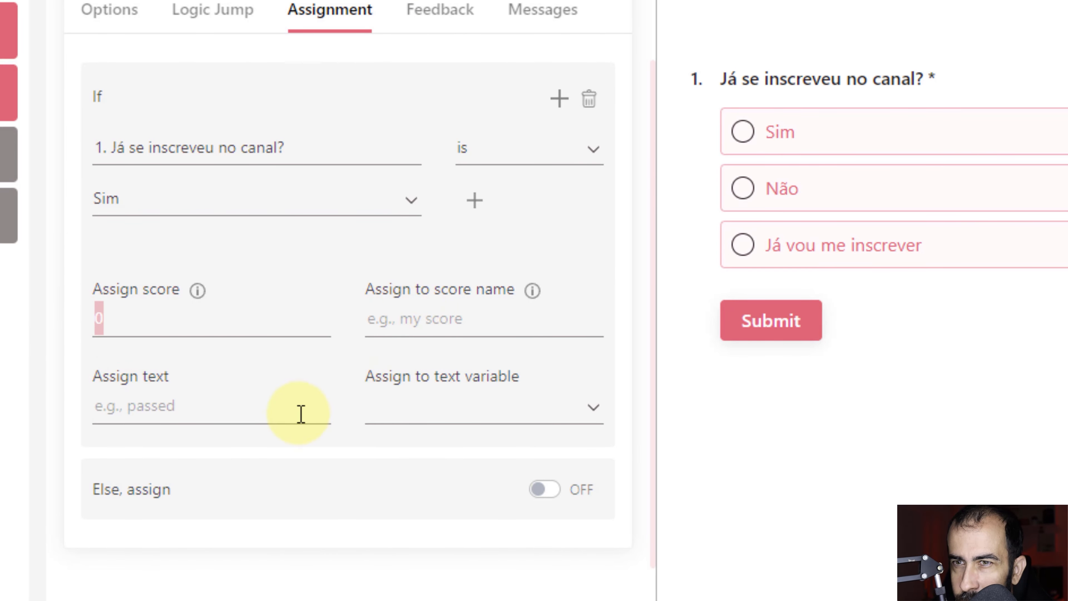
{"action": "scroll", "coordinate": [214, 490], "scroll_direction": "up", "scroll_amount": 1}
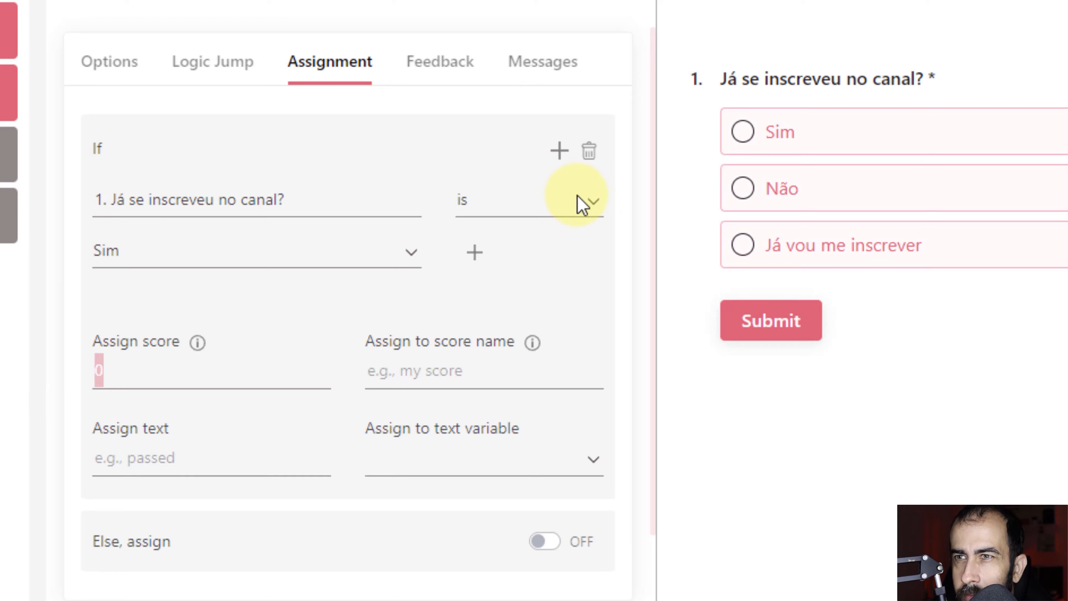
{"action": "left_click", "coordinate": [589, 160]}
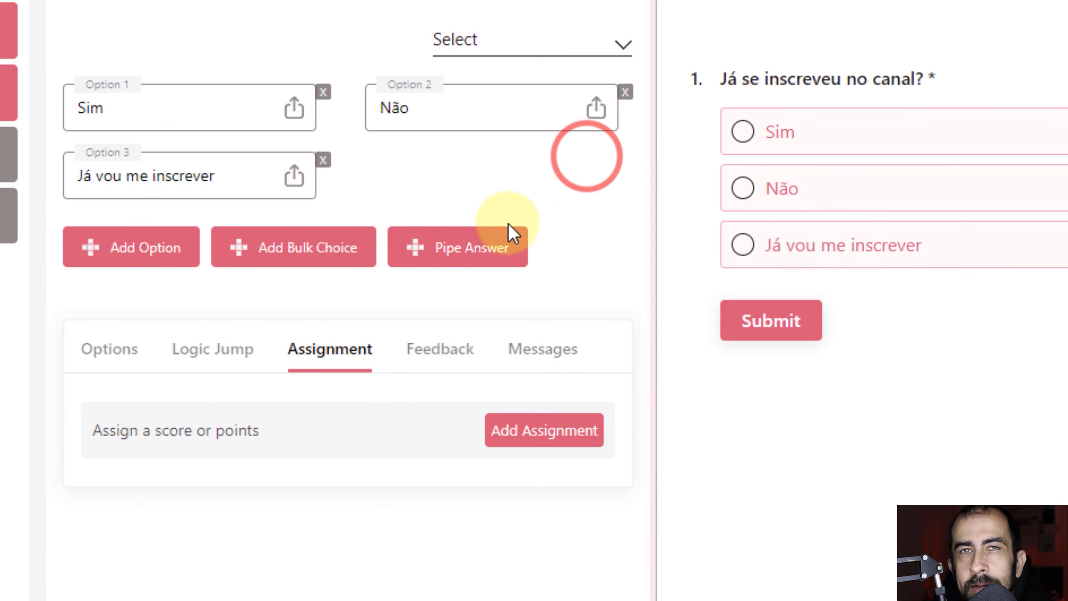
Add a feedback rule to question 1 that shows 'Obrigado!' when the answer is Sim.
{"action": "left_click", "coordinate": [433, 351]}
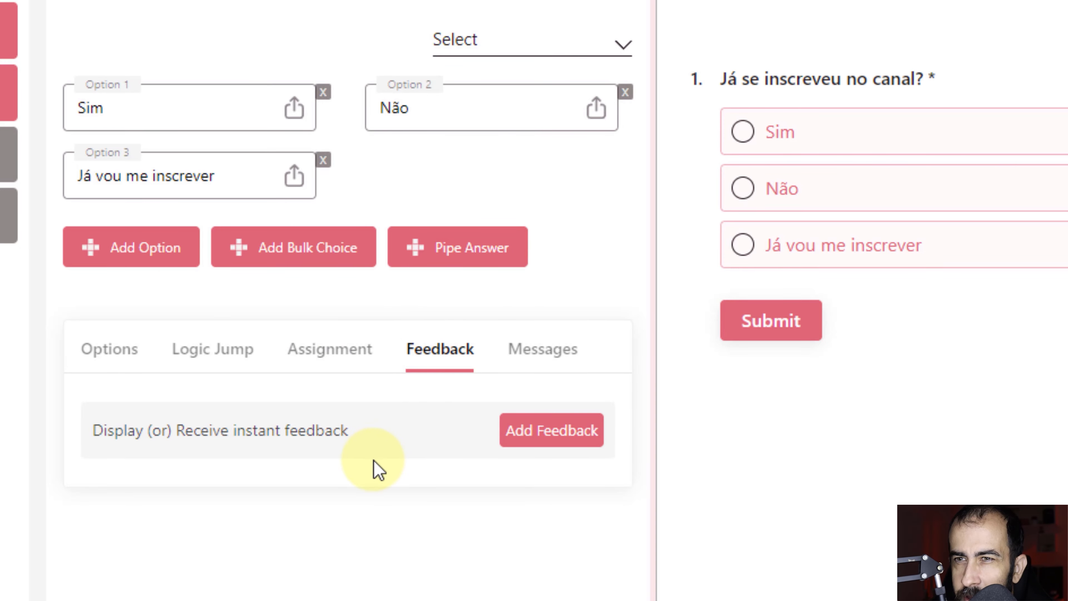
{"action": "left_click", "coordinate": [566, 443]}
{"action": "scroll", "coordinate": [377, 475], "scroll_direction": "down", "scroll_amount": 3}
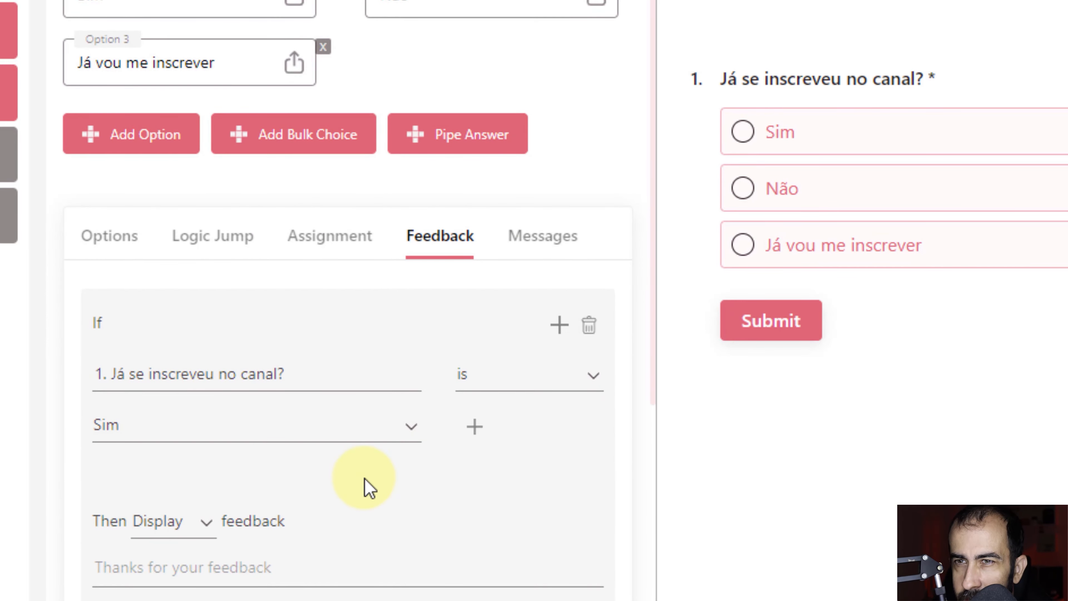
{"action": "scroll", "coordinate": [166, 459], "scroll_direction": "down", "scroll_amount": 5}
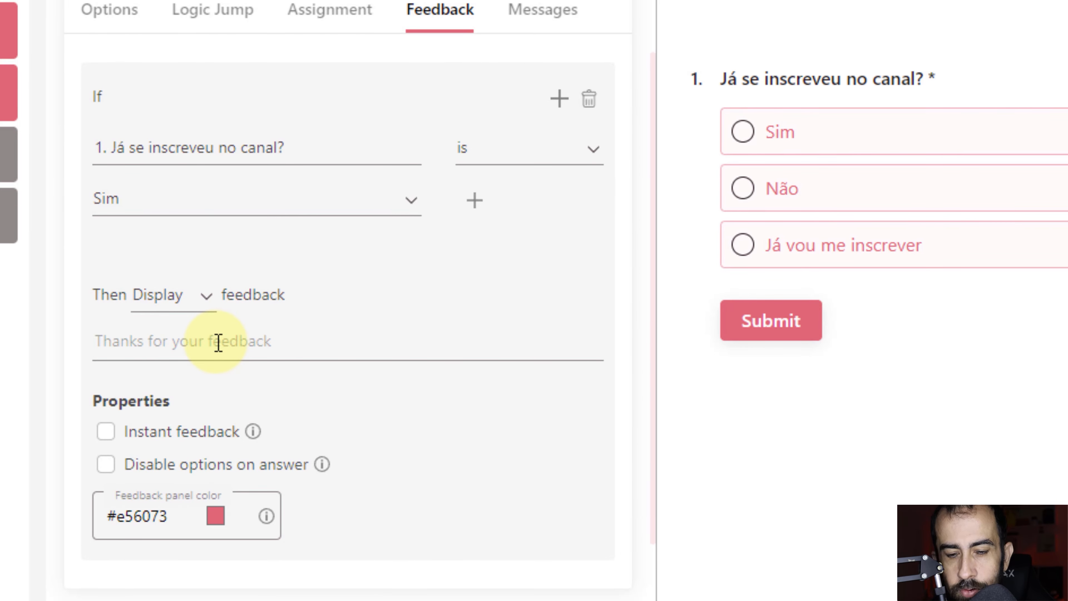
{"action": "type", "text": "Obrigado!"}
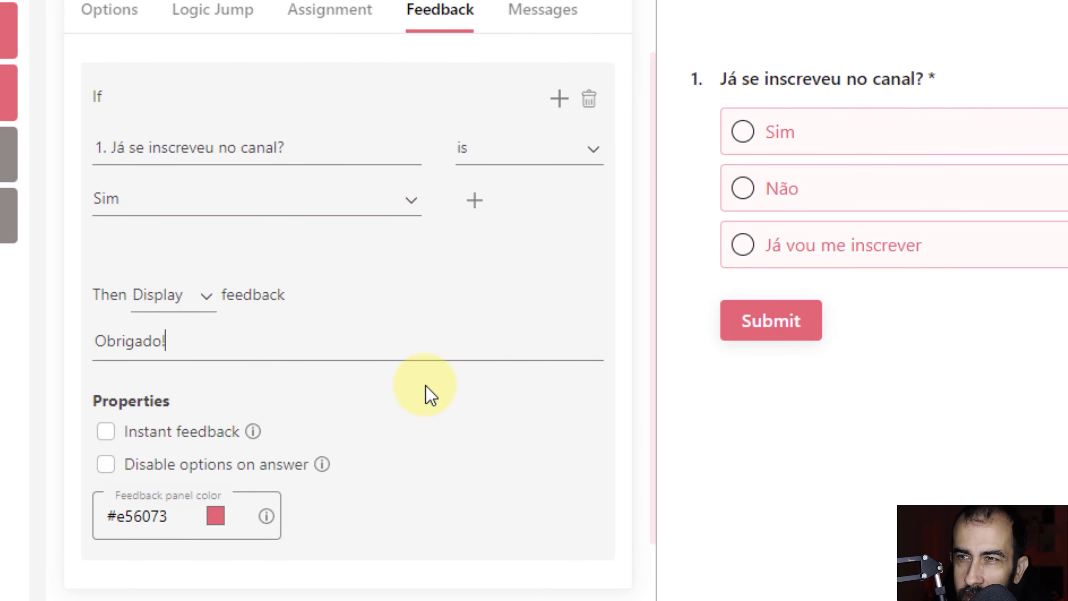
{"action": "scroll", "coordinate": [490, 488], "scroll_direction": "up", "scroll_amount": 5}
{"action": "scroll", "coordinate": [491, 482], "scroll_direction": "down", "scroll_amount": 7}
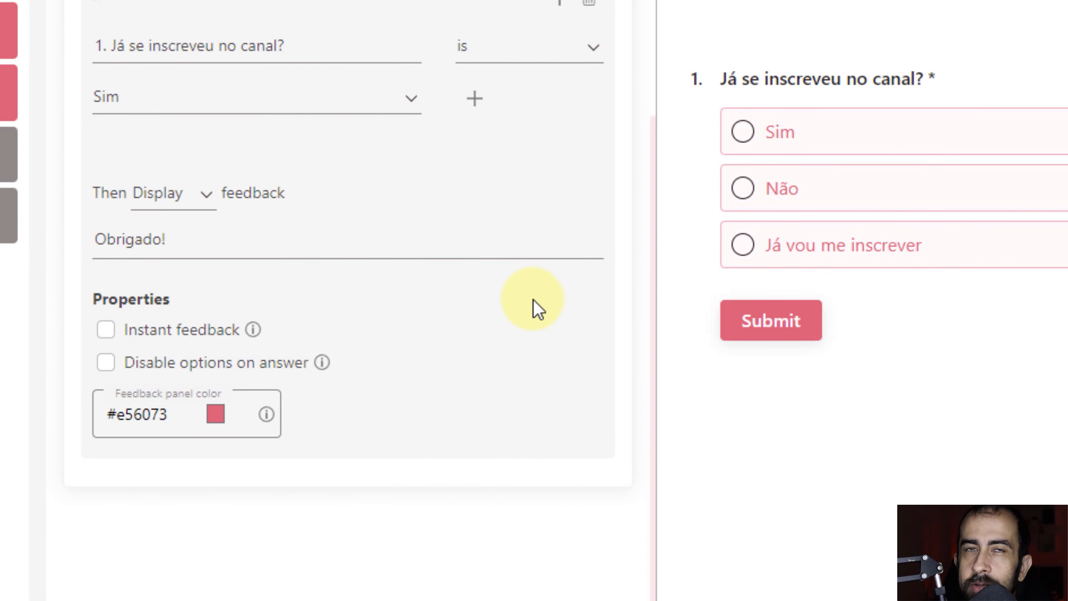
{"action": "left_click", "coordinate": [184, 96]}
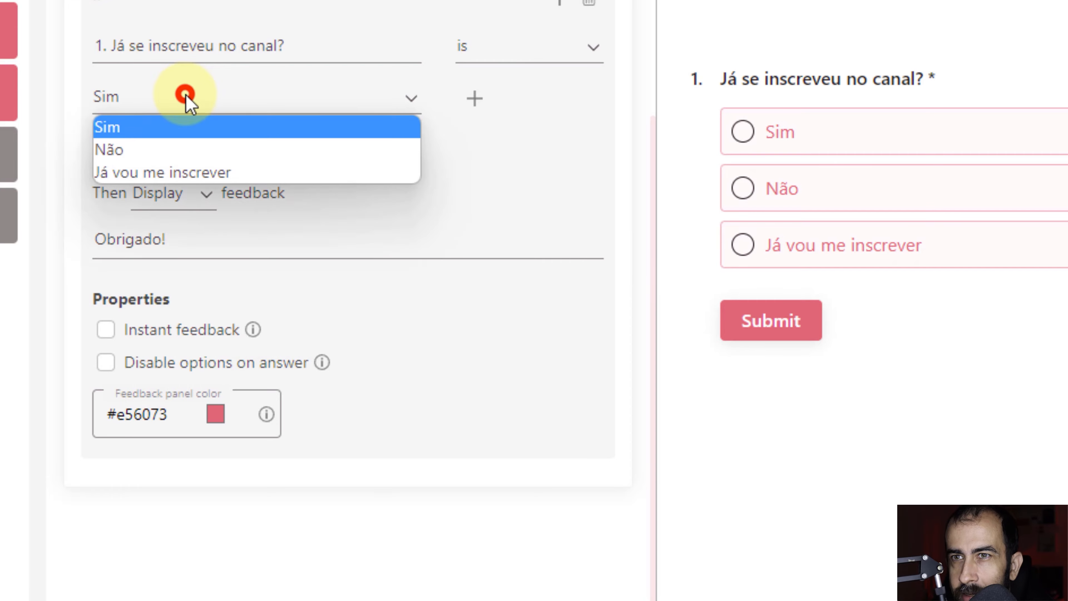
{"action": "left_click", "coordinate": [571, 163]}
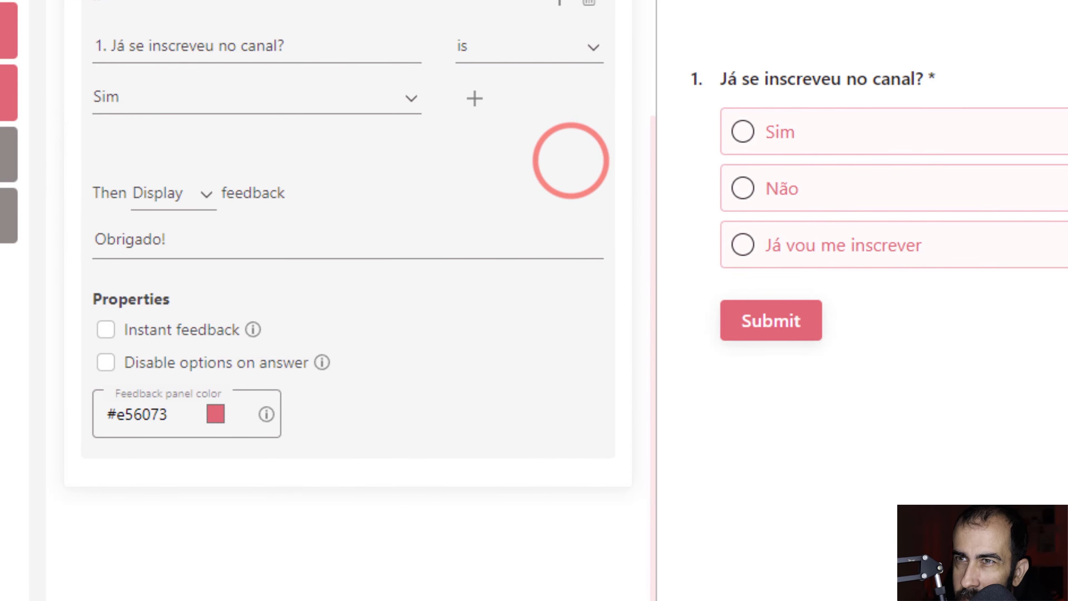
{"action": "scroll", "coordinate": [572, 24], "scroll_direction": "up", "scroll_amount": 3}
{"action": "left_click", "coordinate": [520, 67]}
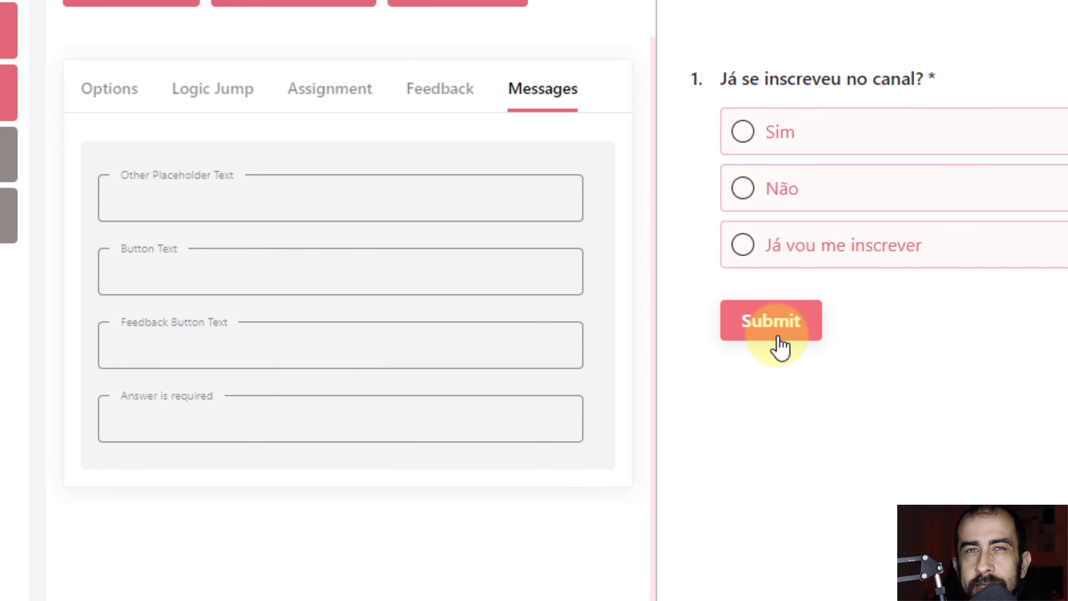
{"action": "scroll", "coordinate": [484, 406], "scroll_direction": "up", "scroll_amount": 2}
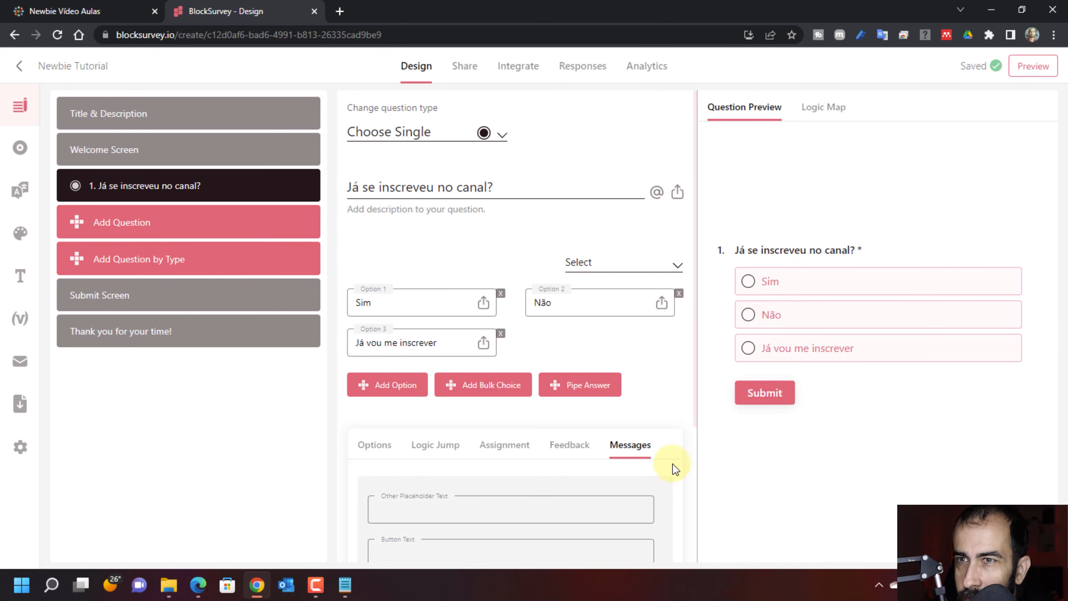
{"action": "mouse_move", "coordinate": [177, 198]}
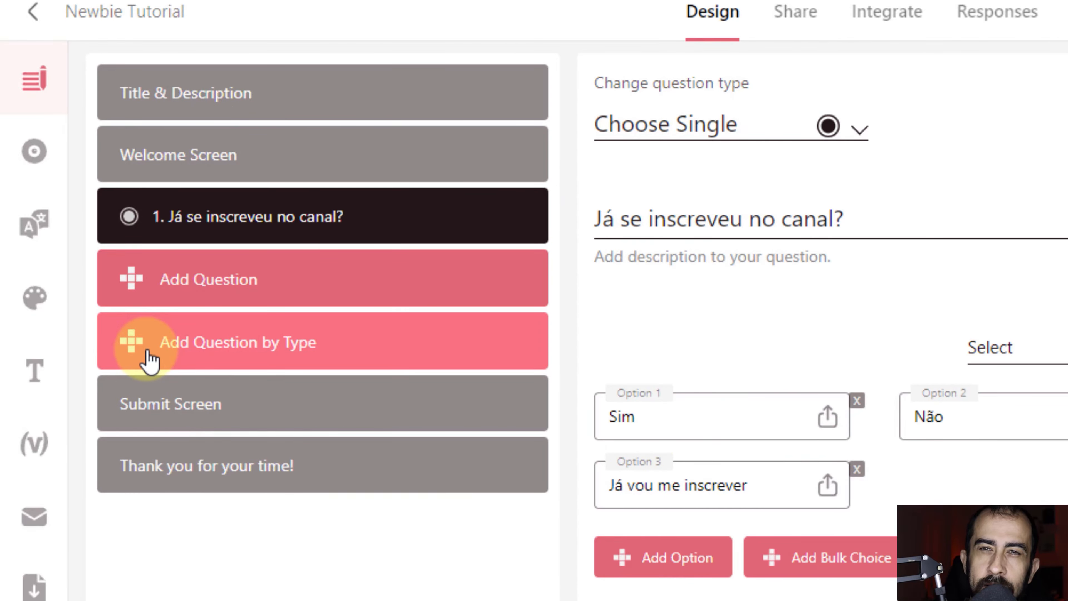
Add a Short Text question 2 worded 'Qual seu primeiro nome?'.
{"action": "left_click", "coordinate": [195, 356]}
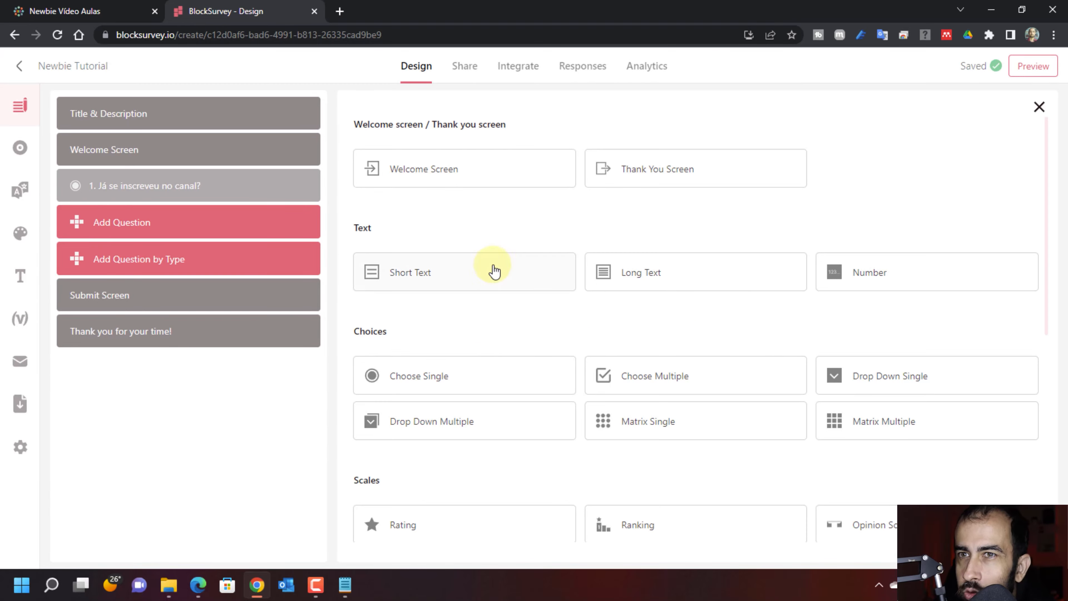
{"action": "left_click", "coordinate": [391, 284]}
{"action": "left_click", "coordinate": [406, 179]}
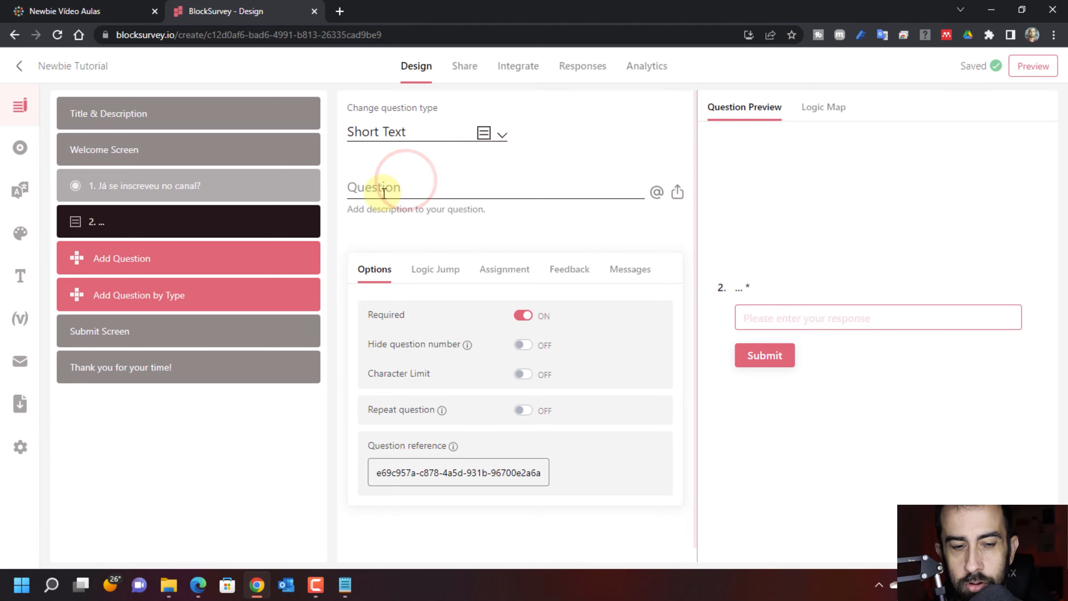
{"action": "type", "text": "Qual seu pr"}
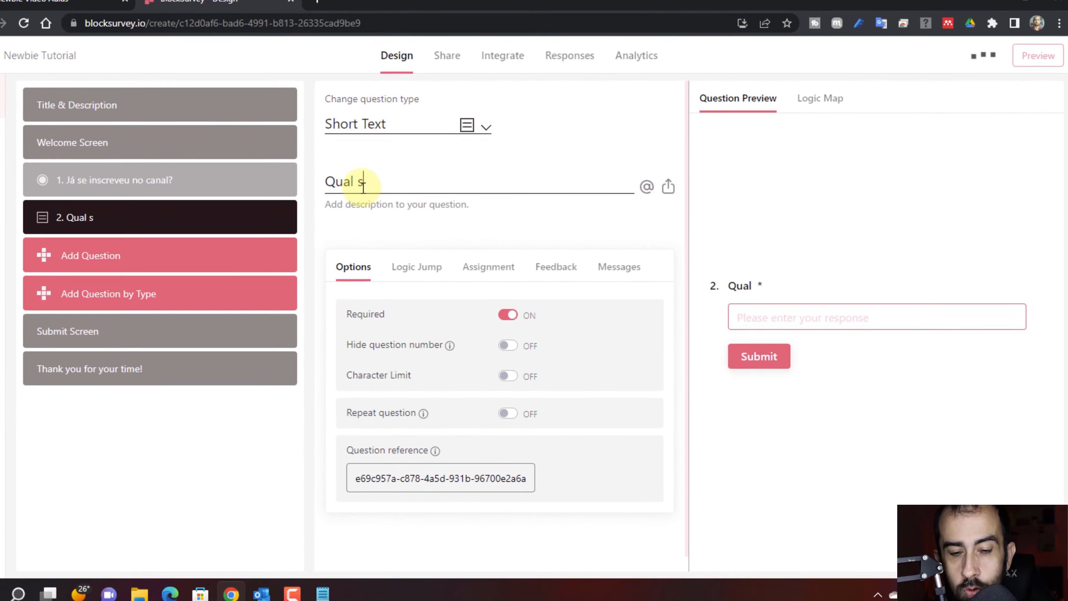
{"action": "type", "text": "imeiro nome?"}
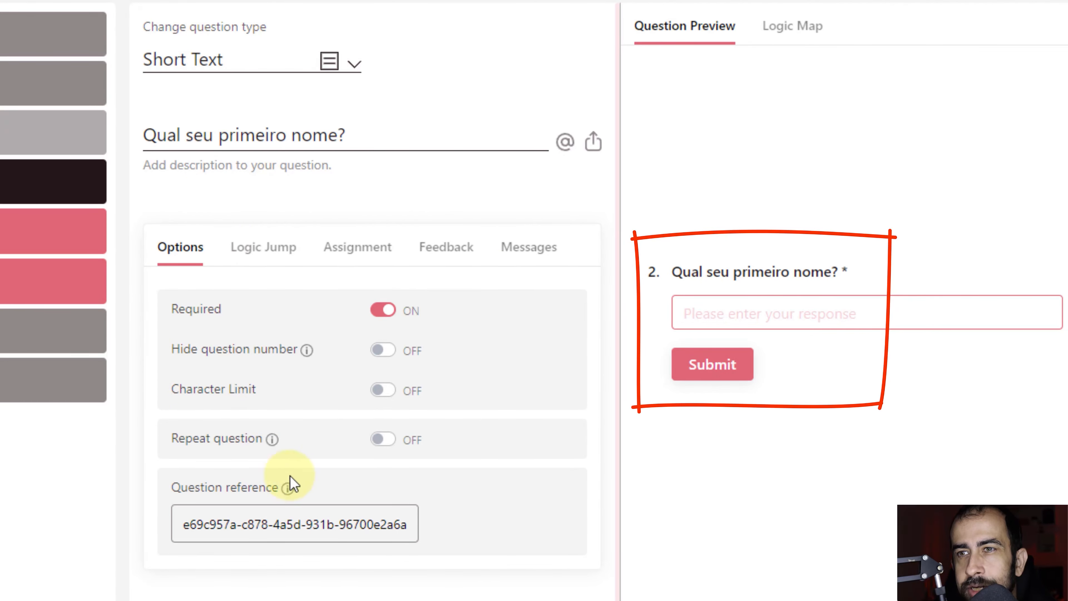
{"action": "mouse_move", "coordinate": [36, 181]}
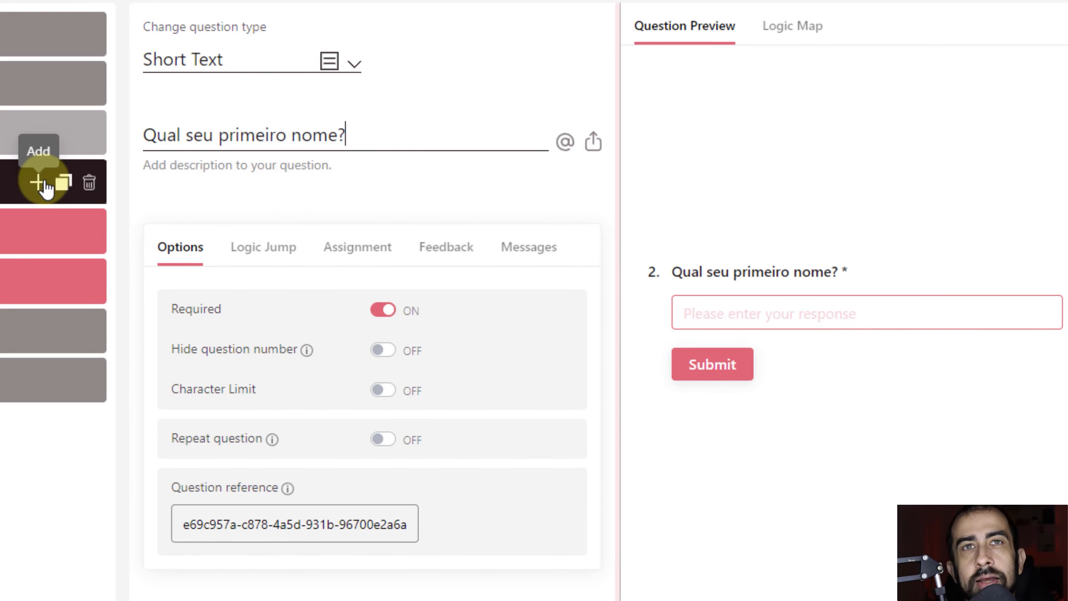
In the preview, type a first name, submit, and confirm Sim on question 1.
{"action": "left_click", "coordinate": [534, 131]}
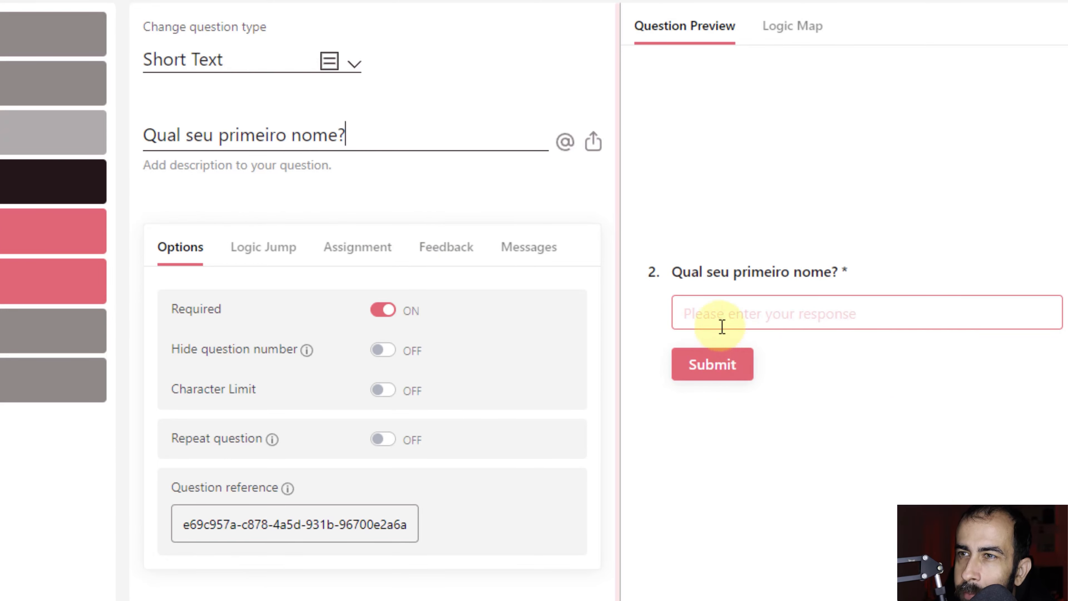
{"action": "type", "text": "Elias"}
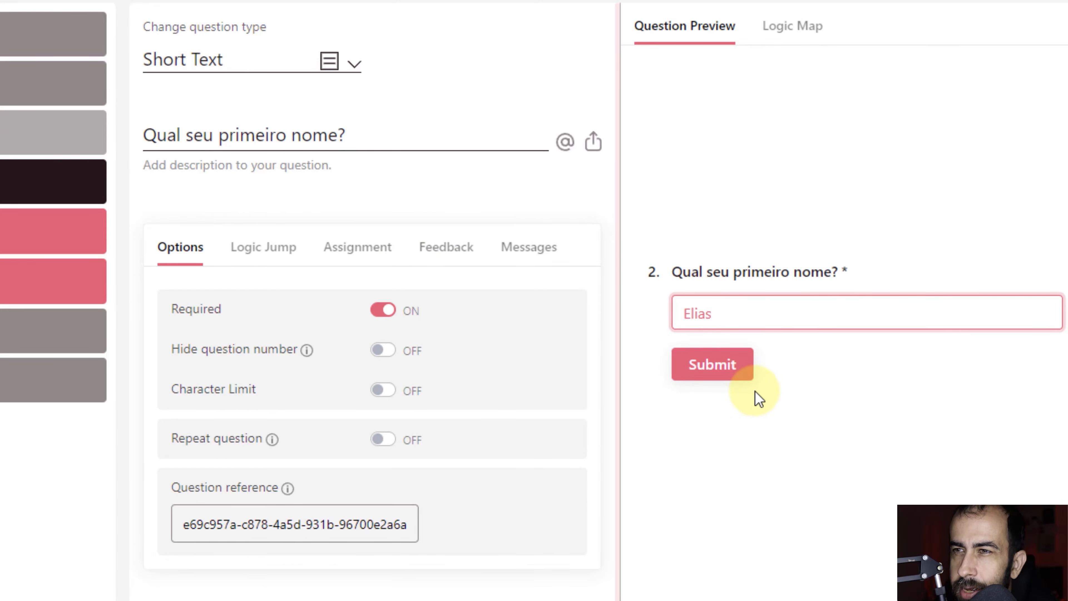
{"action": "left_click", "coordinate": [734, 367]}
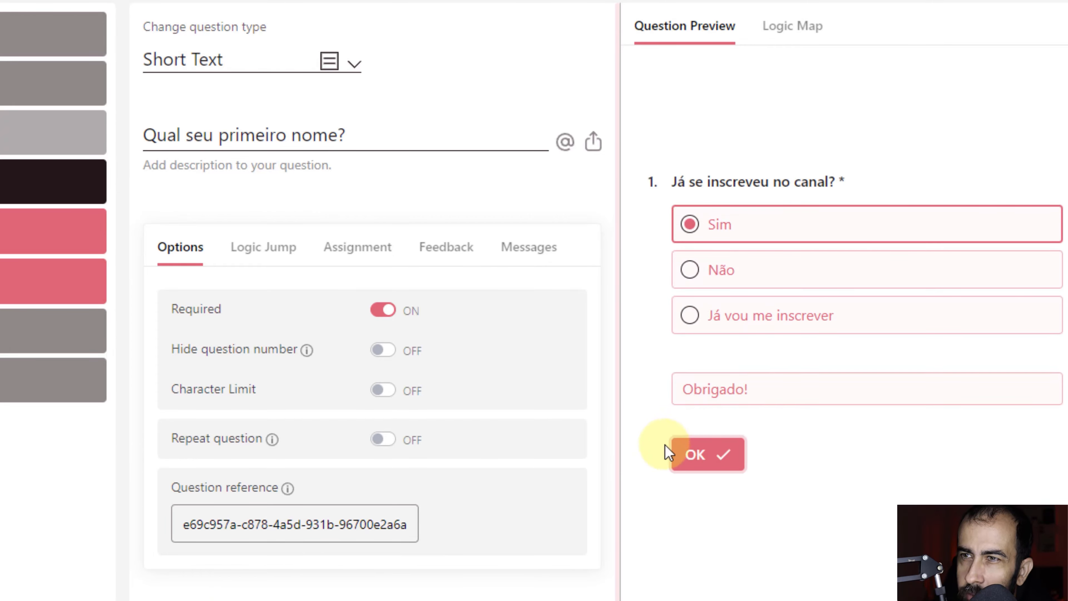
{"action": "left_click", "coordinate": [716, 451]}
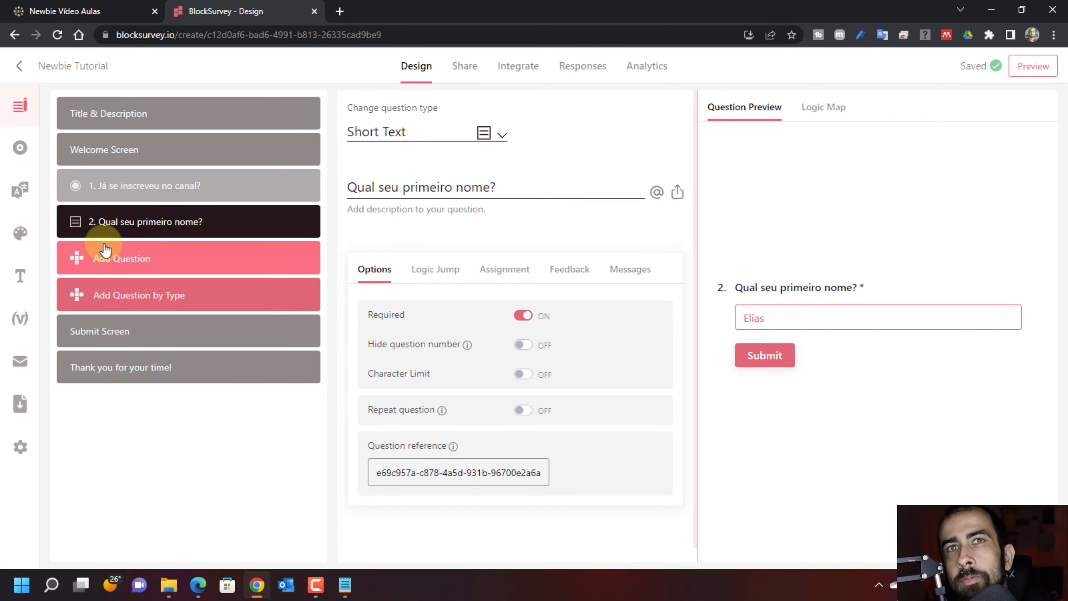
Open the question type picker and scroll down to the Scales section.
{"action": "left_click", "coordinate": [133, 301]}
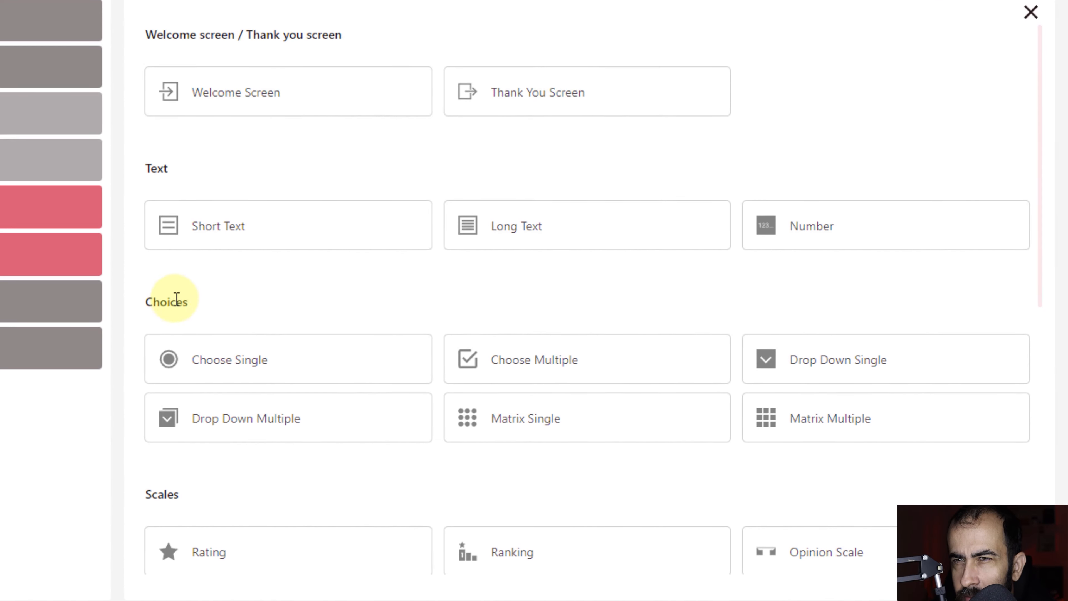
{"action": "scroll", "coordinate": [526, 291], "scroll_direction": "down", "scroll_amount": 2}
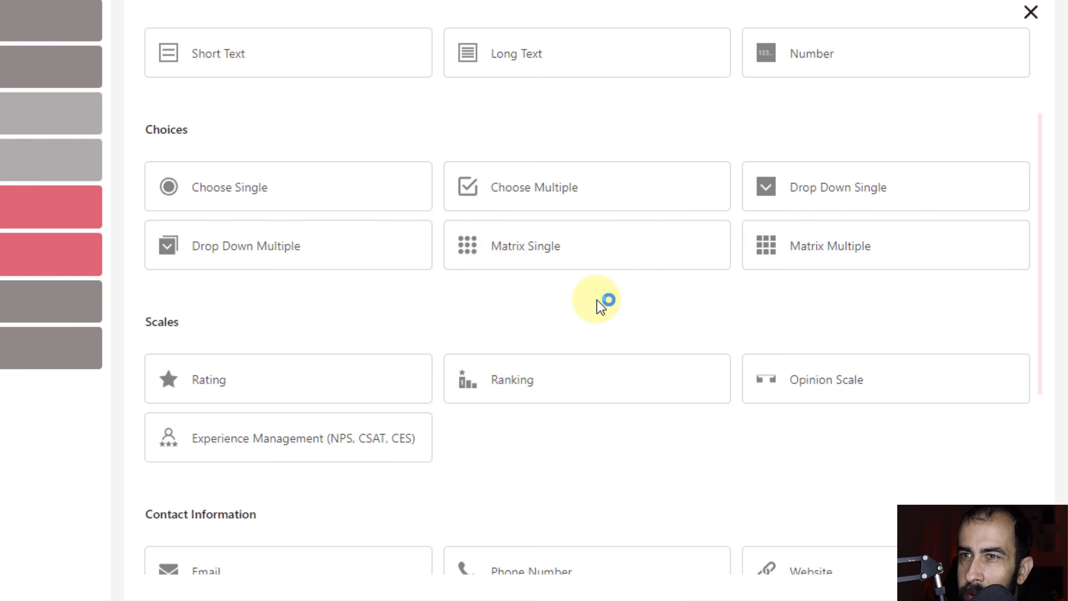
{"action": "scroll", "coordinate": [547, 296], "scroll_direction": "down", "scroll_amount": 2}
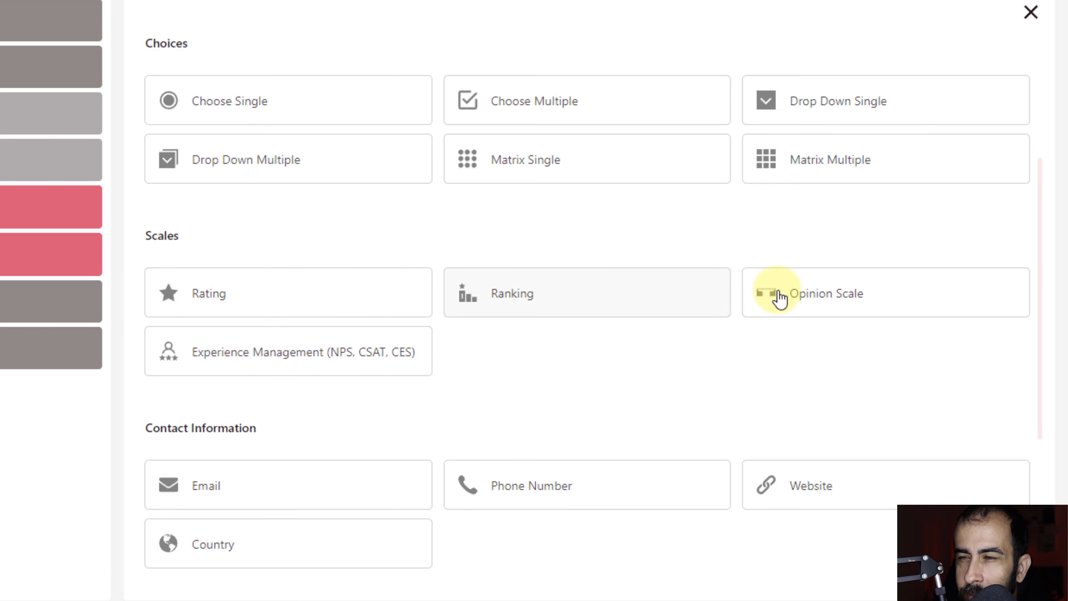
Add a Rating question worded 'Avalie o tutorial!' keeping the 5-star scale.
{"action": "left_click", "coordinate": [276, 307]}
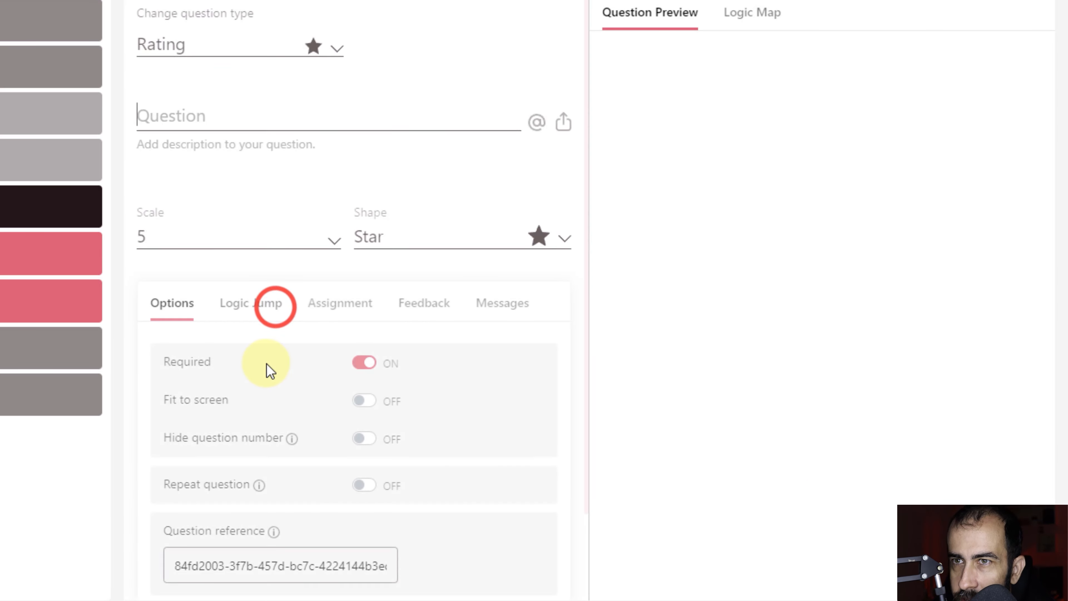
{"action": "left_click", "coordinate": [220, 122]}
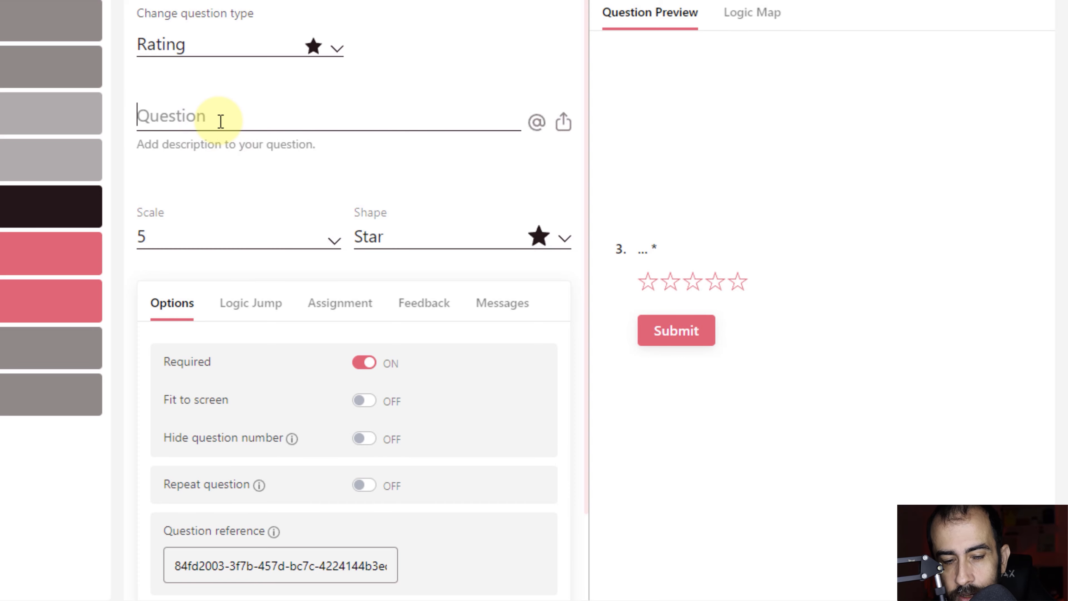
{"action": "type", "text": "Está gostando do tu"}
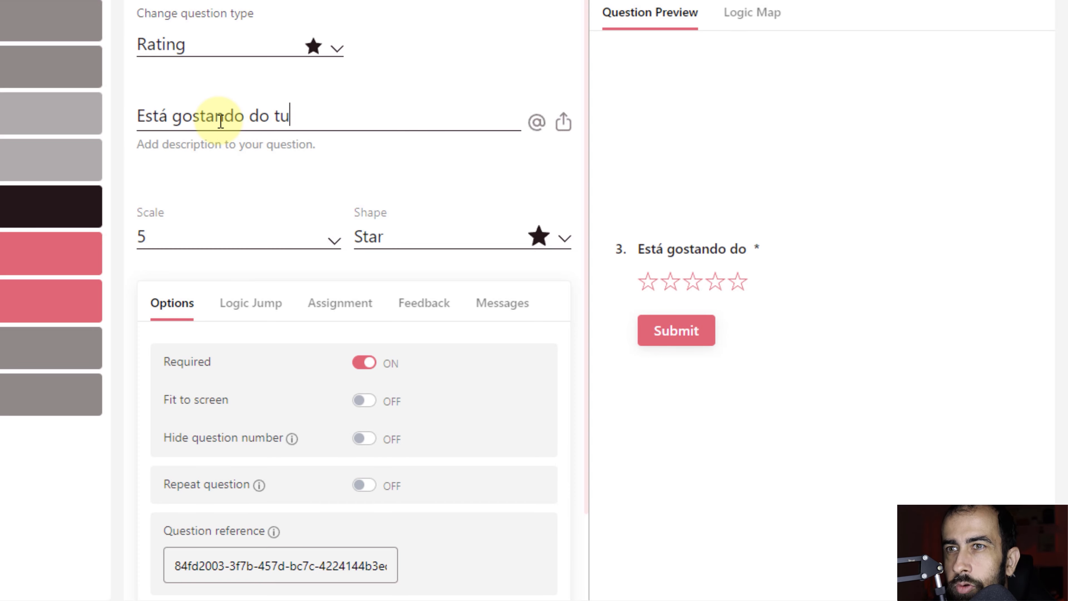
{"action": "type", "text": "torial?"}
{"action": "triple_click", "coordinate": [220, 122]}
{"action": "type", "text": "Avalie o tutorial!"}
{"action": "left_click", "coordinate": [301, 242]}
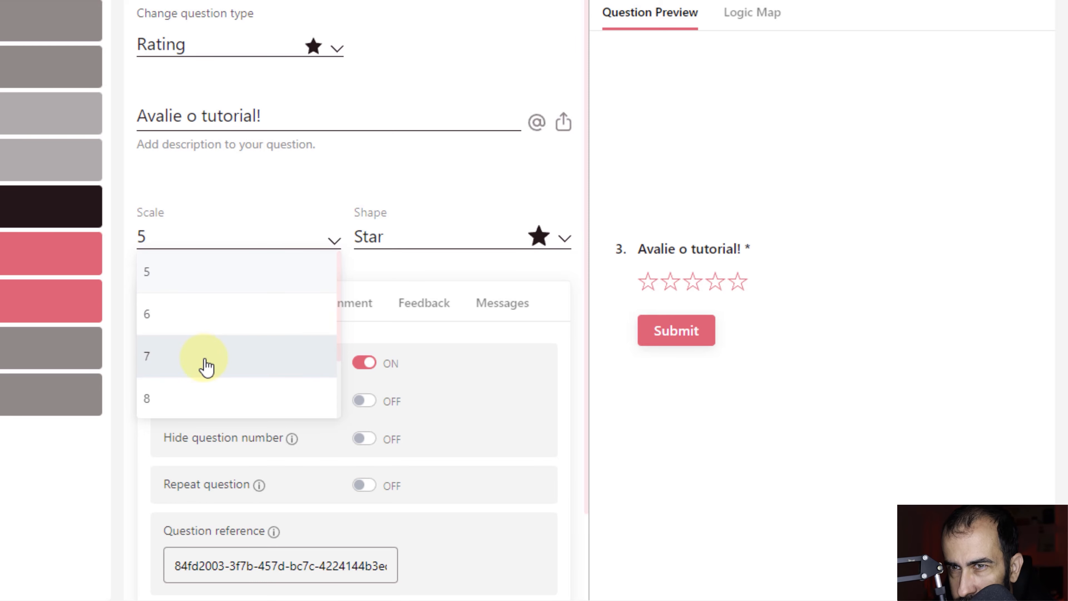
{"action": "scroll", "coordinate": [212, 341], "scroll_direction": "down", "scroll_amount": 2}
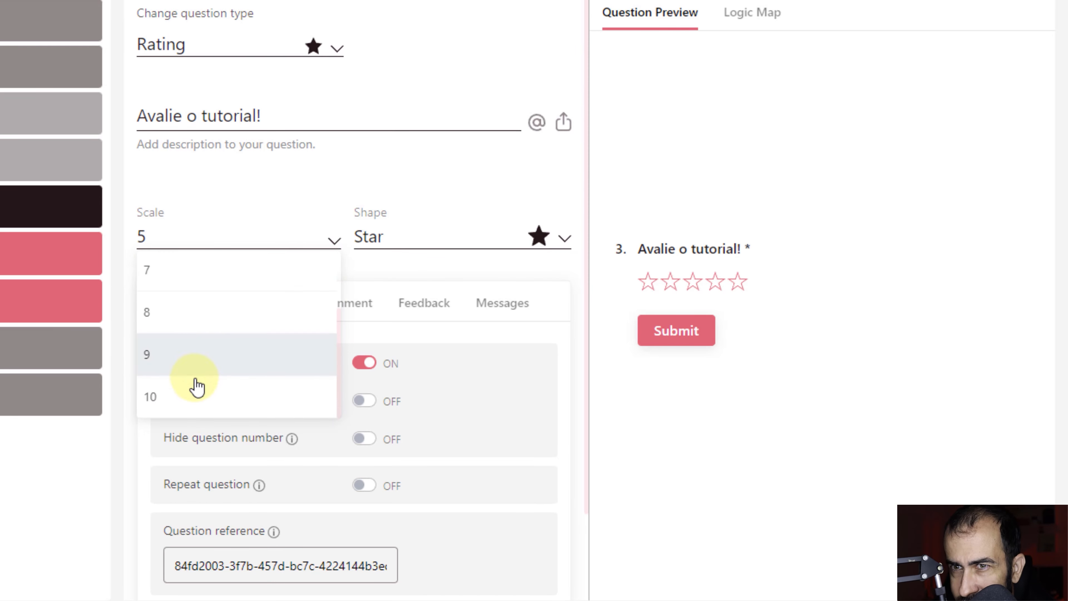
{"action": "scroll", "coordinate": [193, 265], "scroll_direction": "up", "scroll_amount": 2}
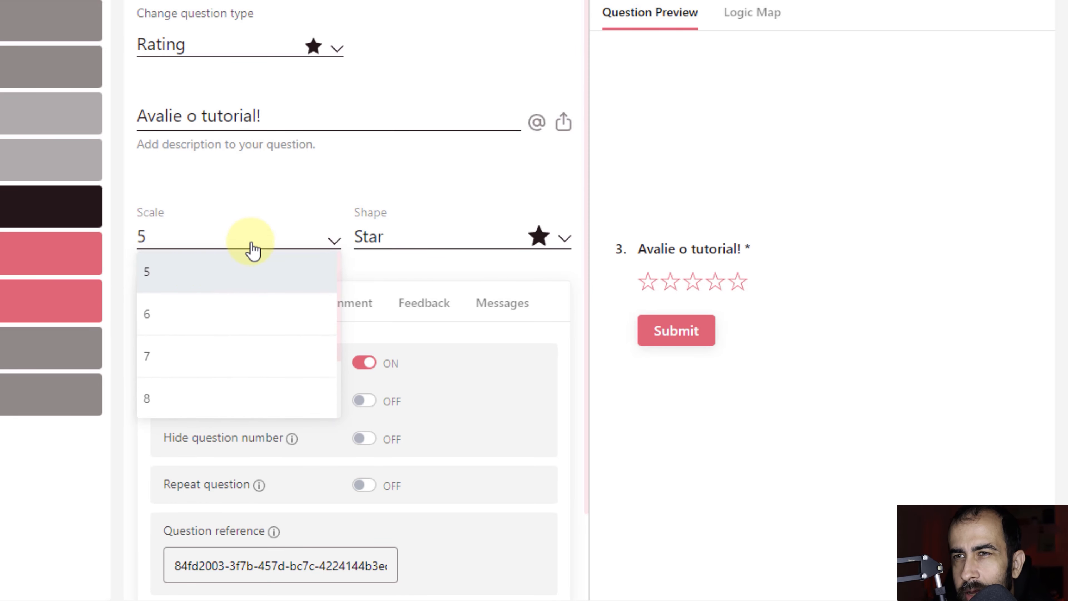
{"action": "left_click", "coordinate": [451, 183]}
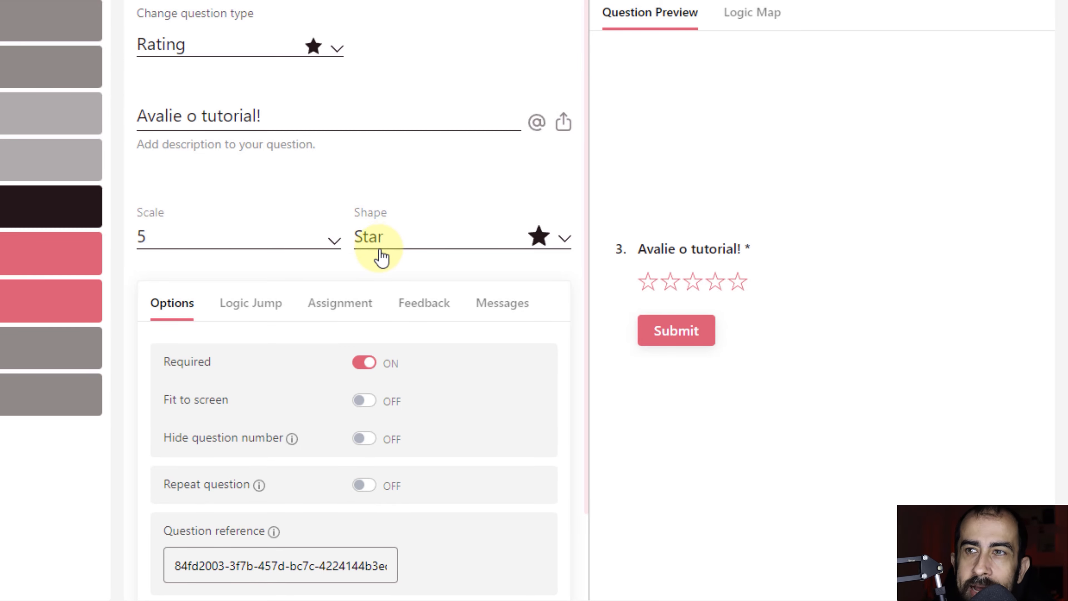
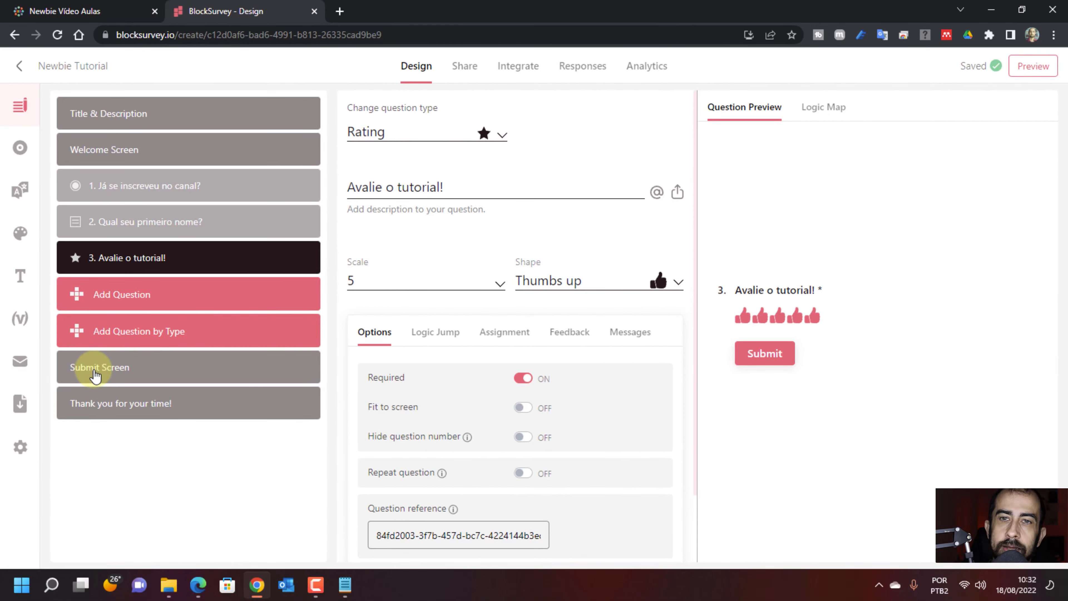
Open the Submit Screen settings.
{"action": "left_click", "coordinate": [96, 376]}
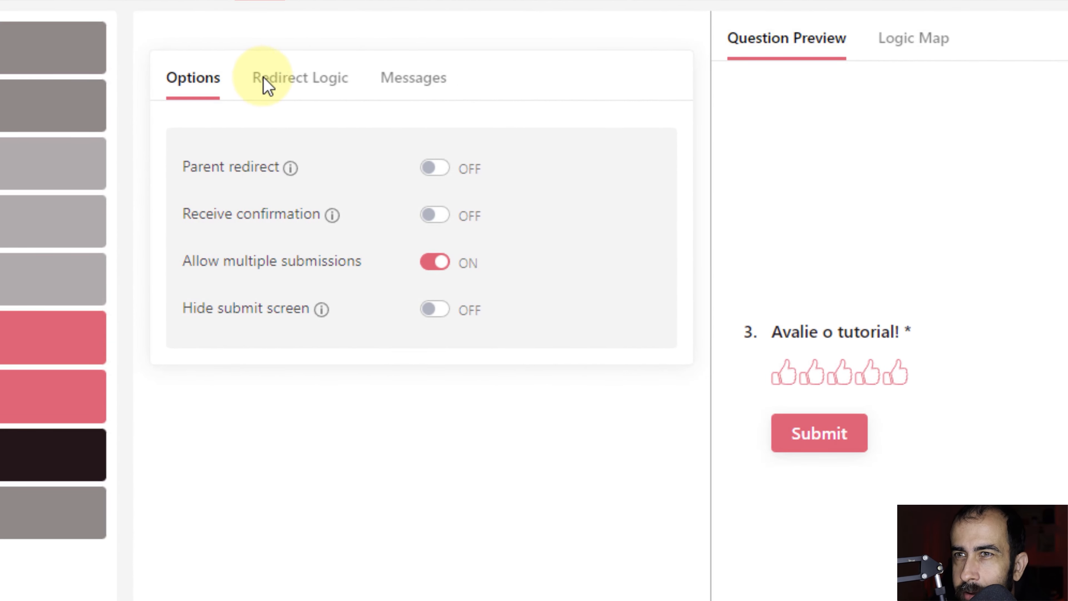
In the submit screen's Messages, set Button Text to 'Enviar' and Report Abuse to 'Reportar abuso!'.
{"action": "left_click", "coordinate": [312, 90]}
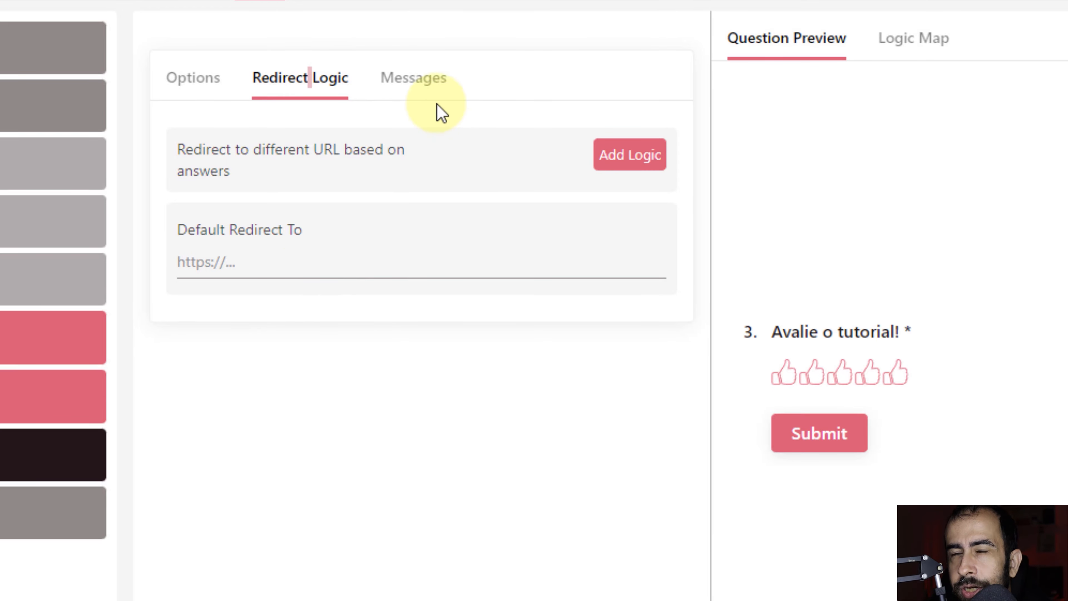
{"action": "left_click", "coordinate": [404, 96]}
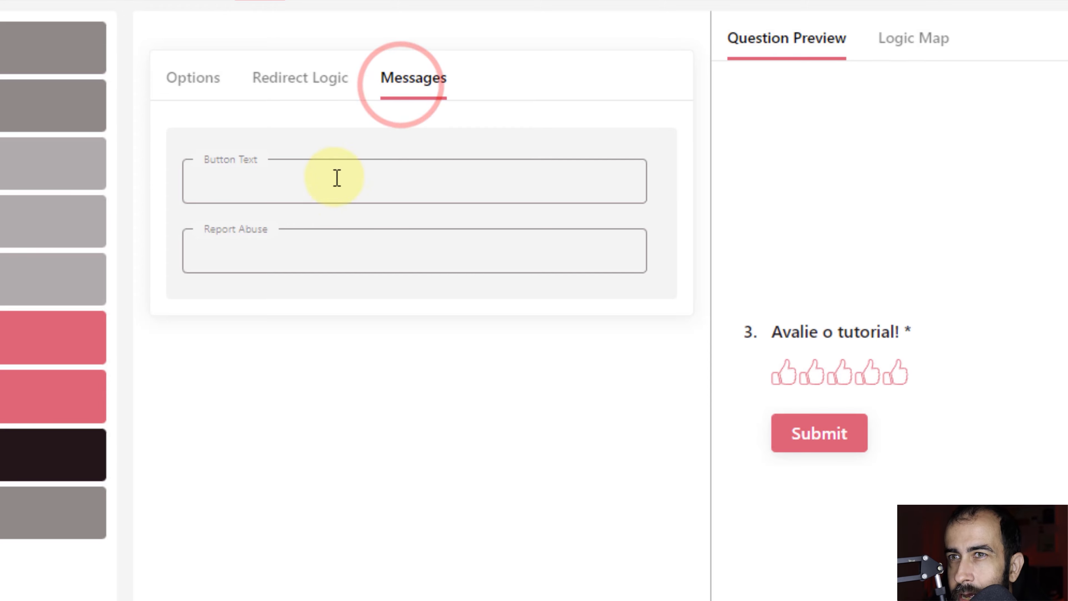
{"action": "left_click", "coordinate": [327, 191]}
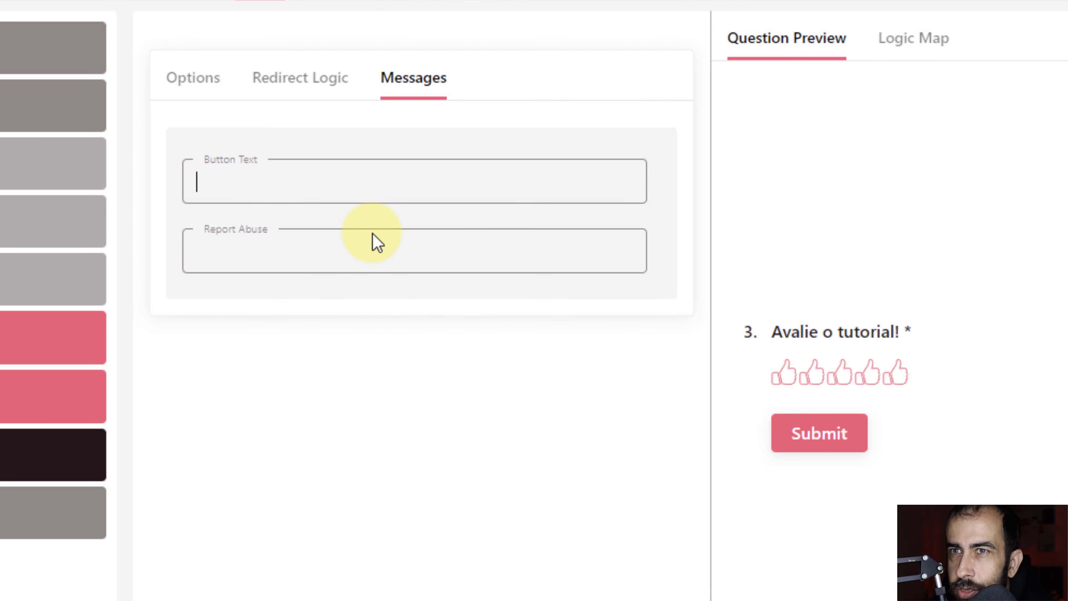
{"action": "type", "text": "Enviar"}
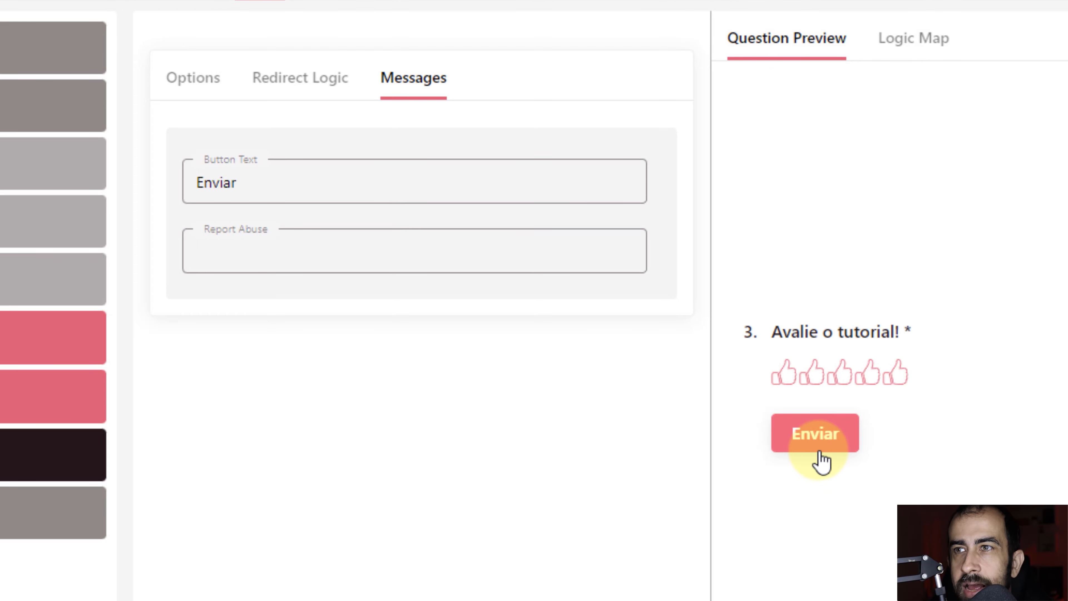
{"action": "left_click", "coordinate": [420, 257]}
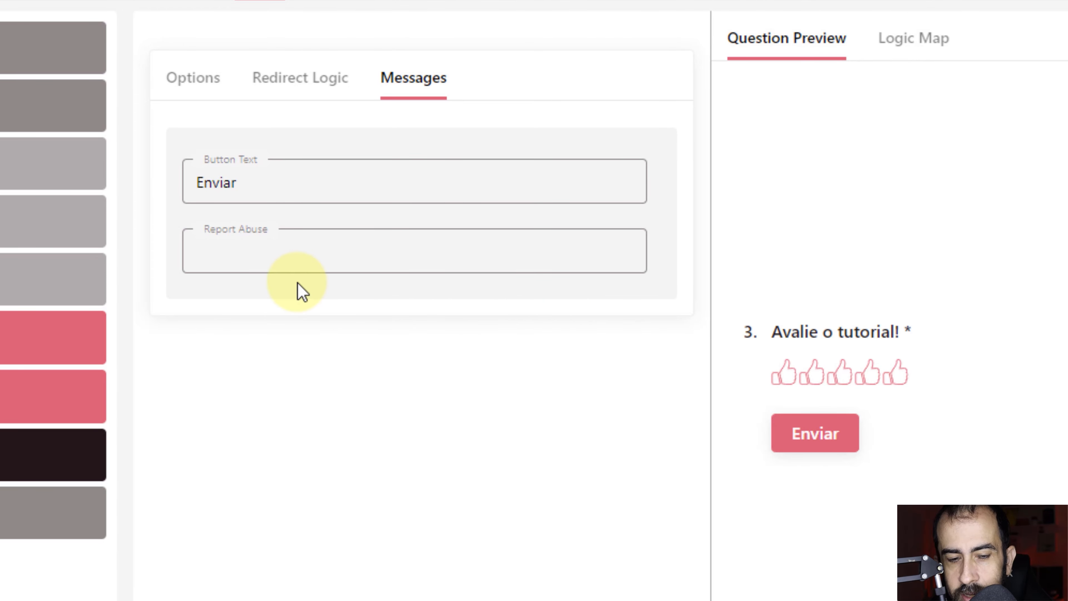
{"action": "type", "text": "Reportar abuso!"}
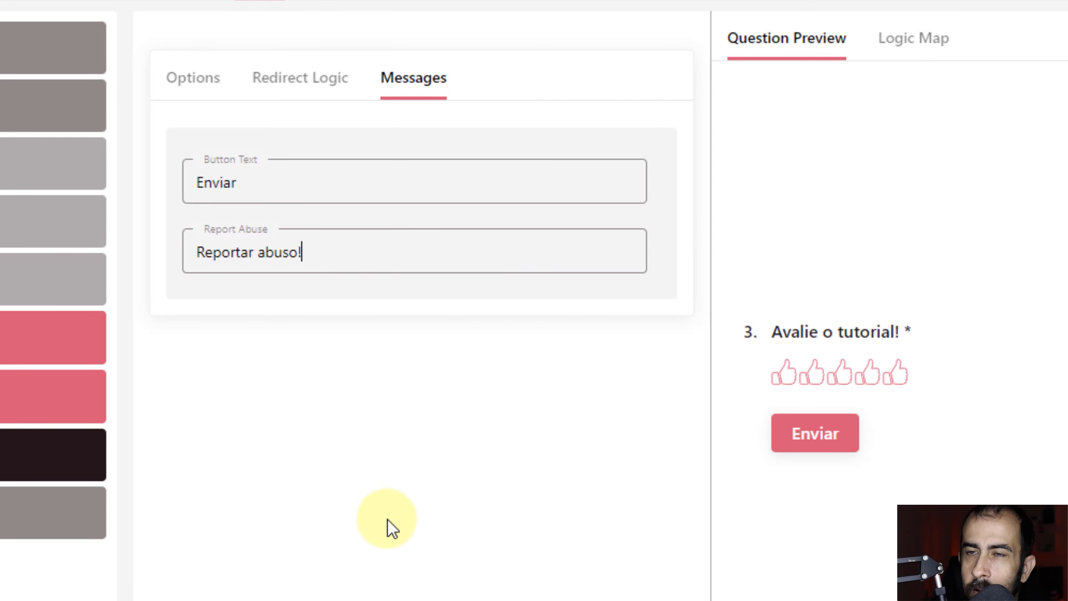
{"action": "left_click", "coordinate": [189, 593]}
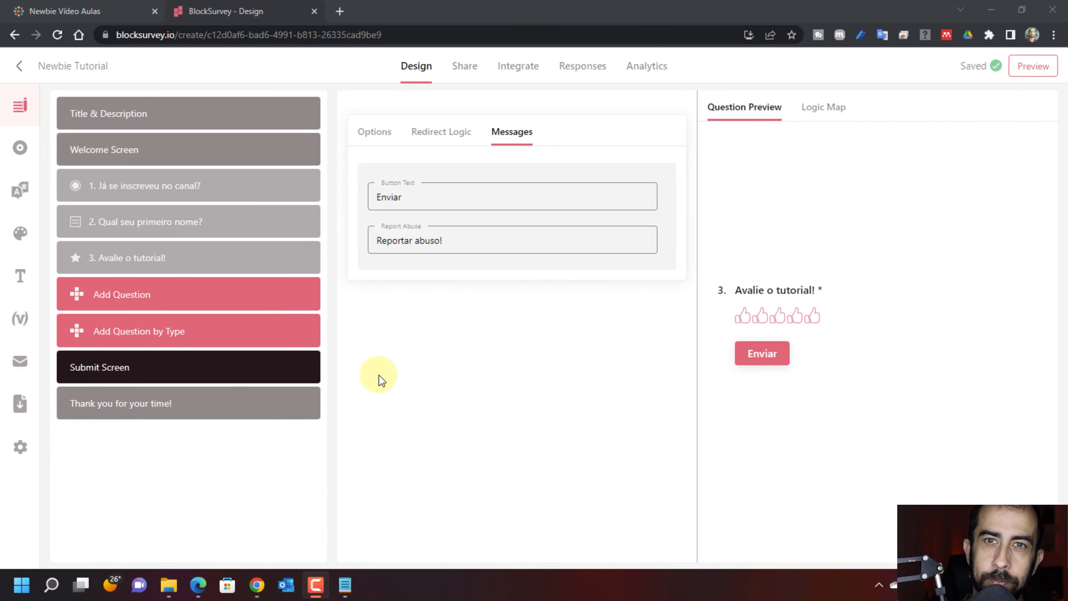
Retitle the thank-you screen 'Obrigado por participar!' and begin adding a brand logo.
{"action": "mouse_move", "coordinate": [154, 407]}
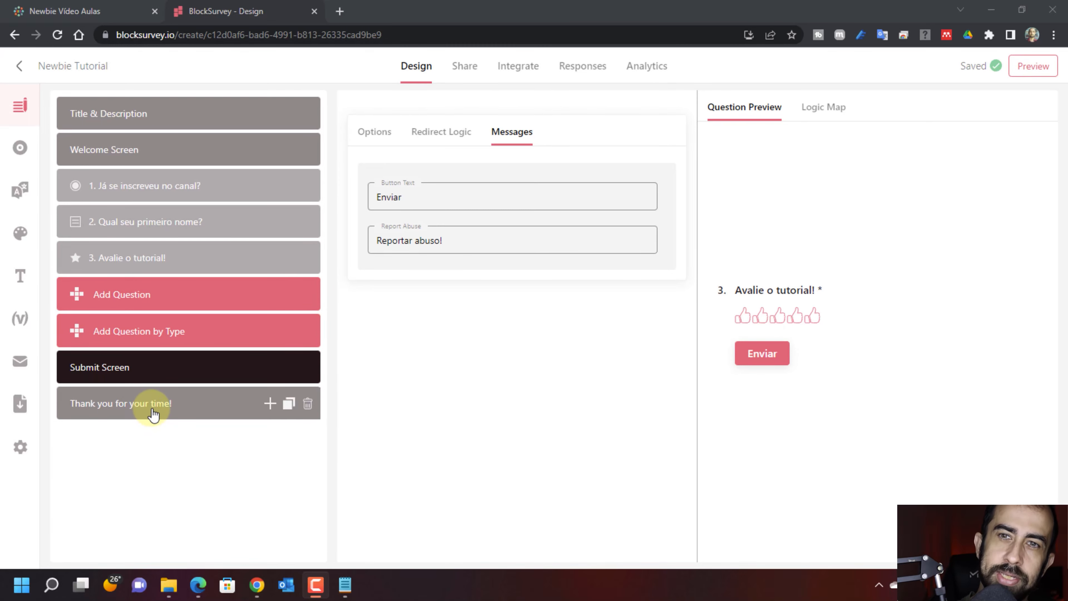
{"action": "left_click", "coordinate": [153, 413]}
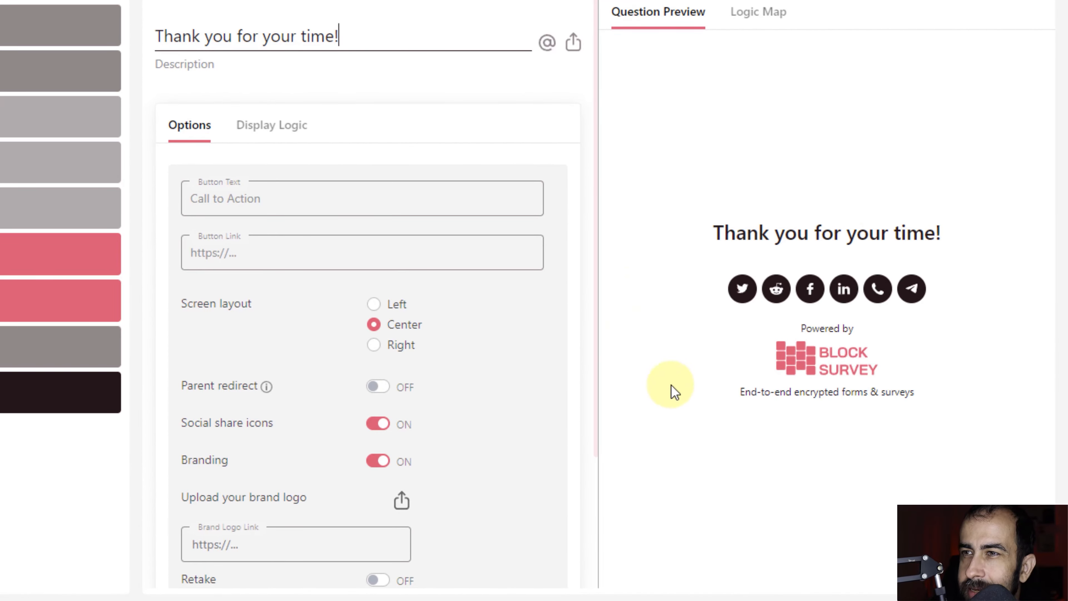
{"action": "left_click_drag", "start_coordinate": [353, 38], "coordinate": [130, 39]}
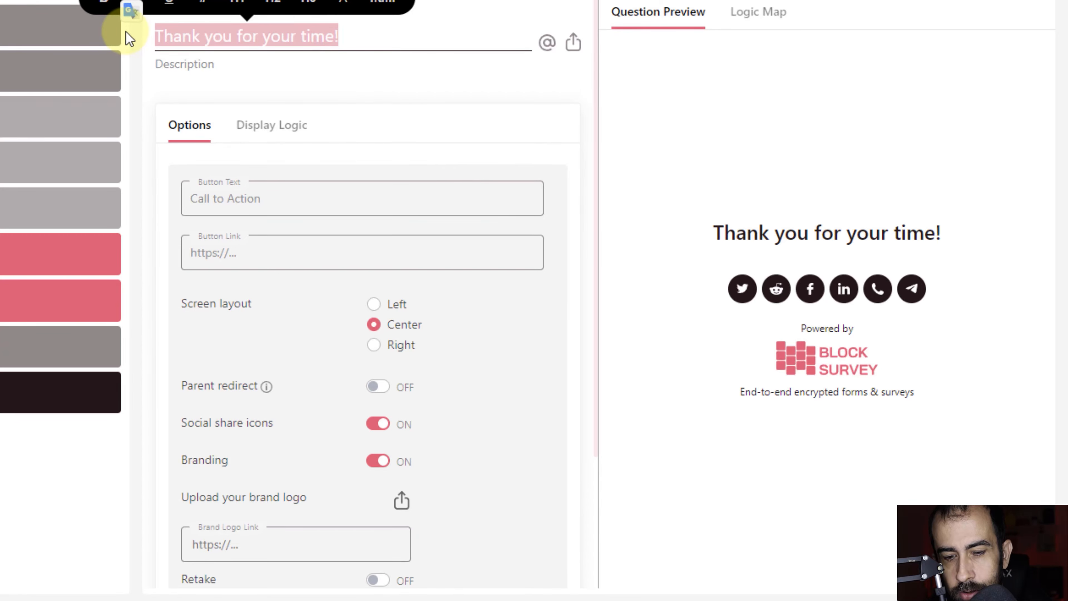
{"action": "type", "text": "Obr"}
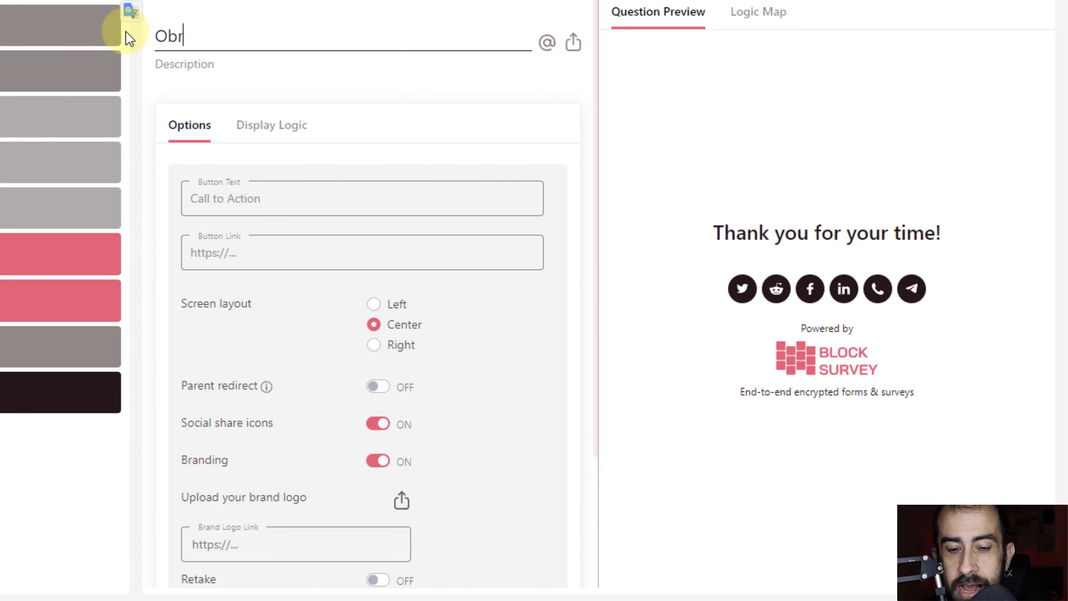
{"action": "type", "text": "igado por"}
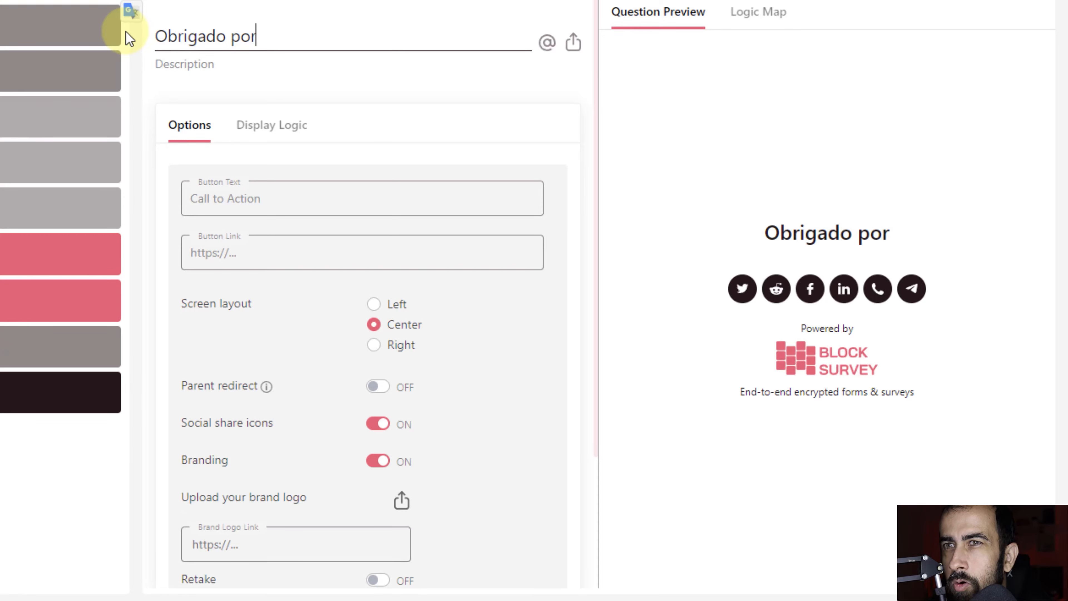
{"action": "type", "text": " partici"}
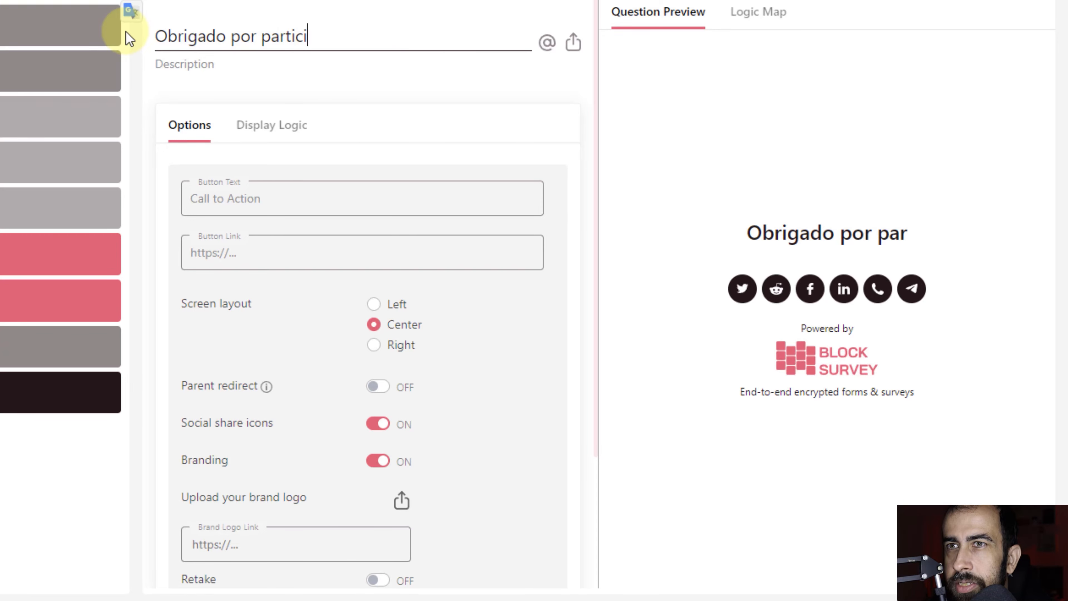
{"action": "type", "text": "par!"}
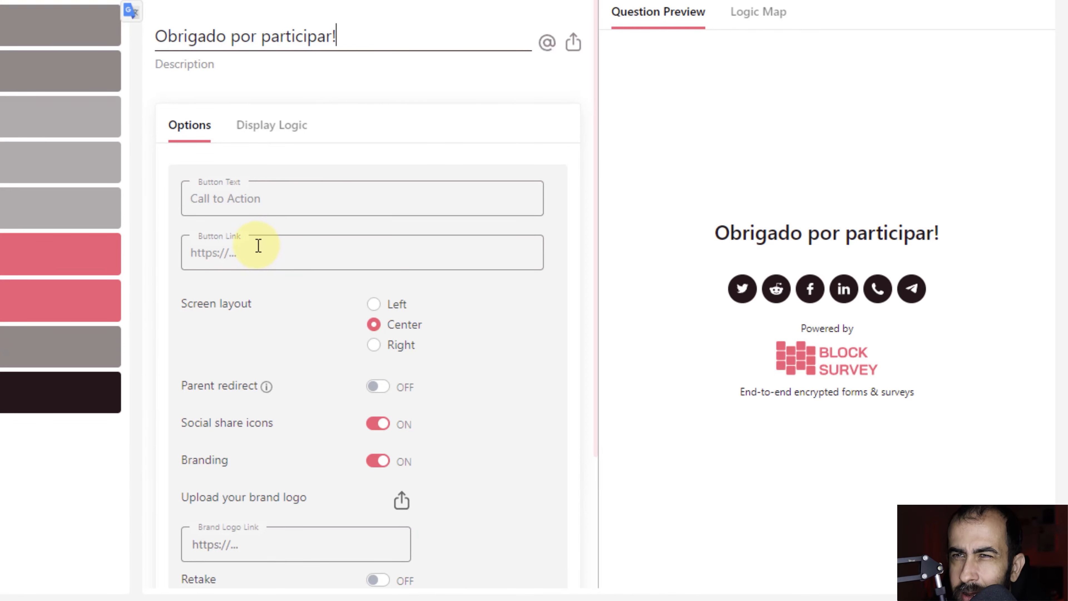
{"action": "scroll", "coordinate": [442, 340], "scroll_direction": "down", "scroll_amount": 4}
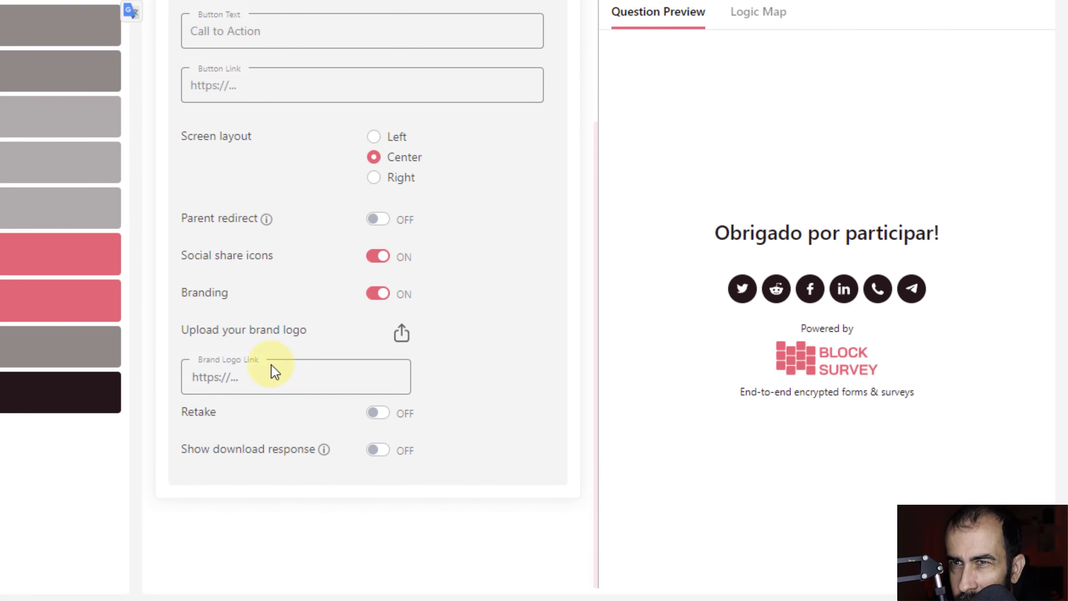
{"action": "left_click", "coordinate": [405, 334]}
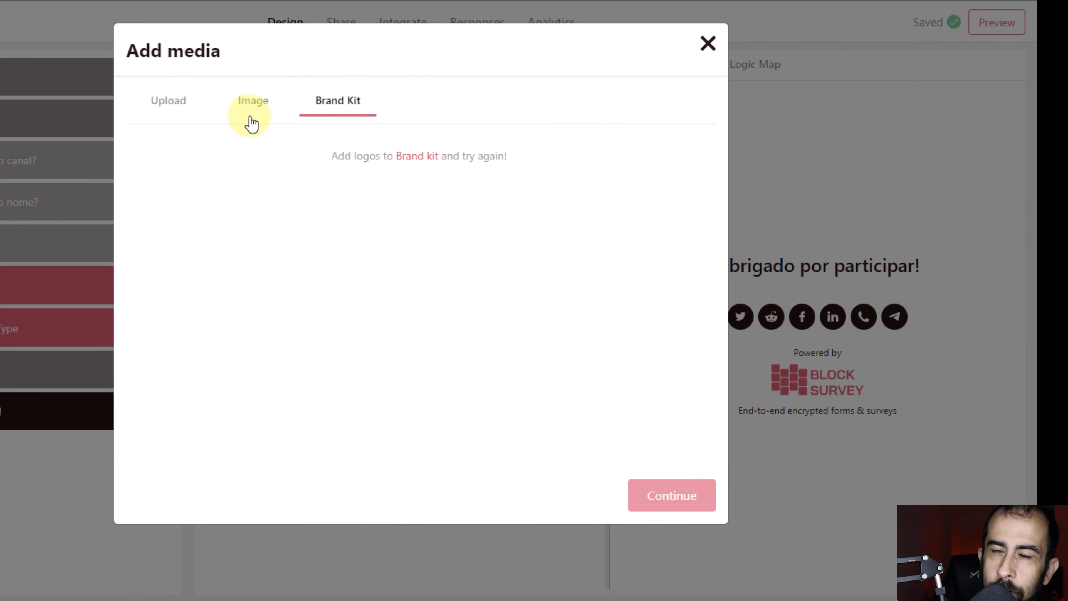
Upload newbie_elipse.png from the computer as the thank-you screen's brand logo.
{"action": "left_click", "coordinate": [183, 108]}
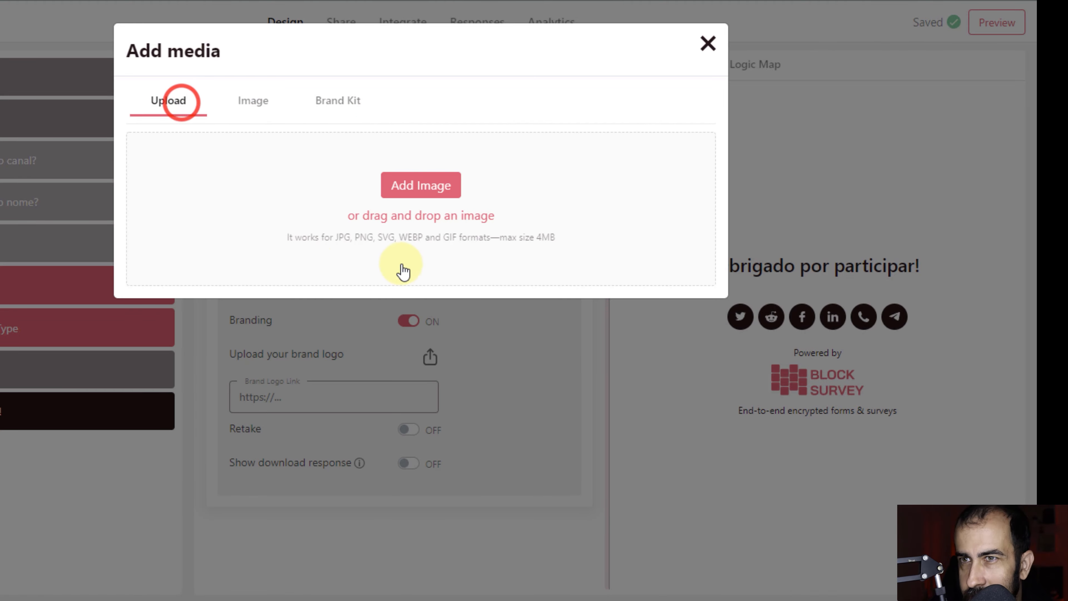
{"action": "left_click", "coordinate": [398, 191]}
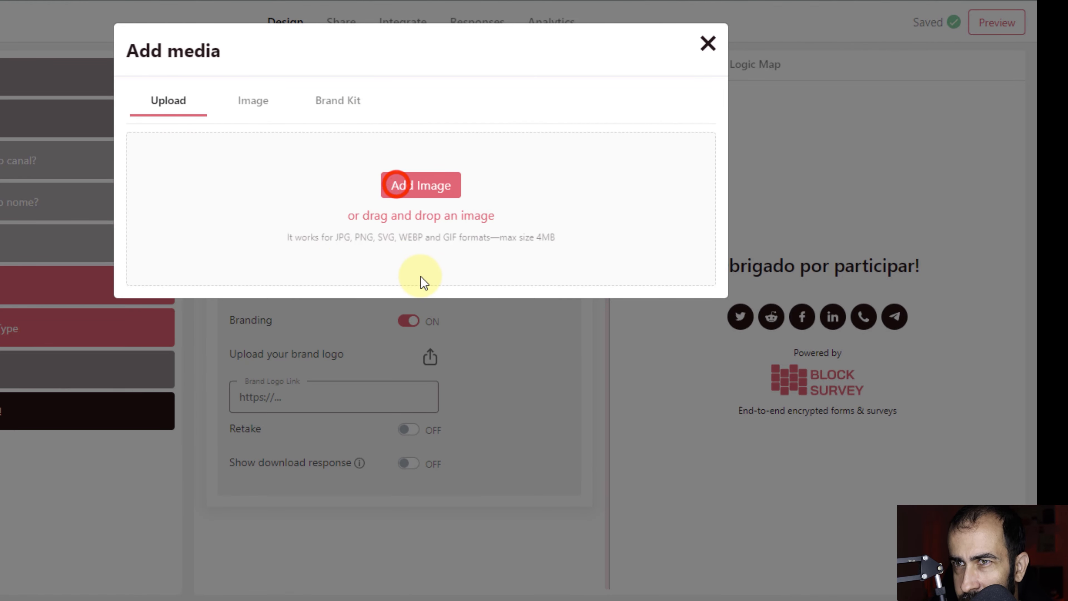
{"action": "left_click", "coordinate": [441, 236]}
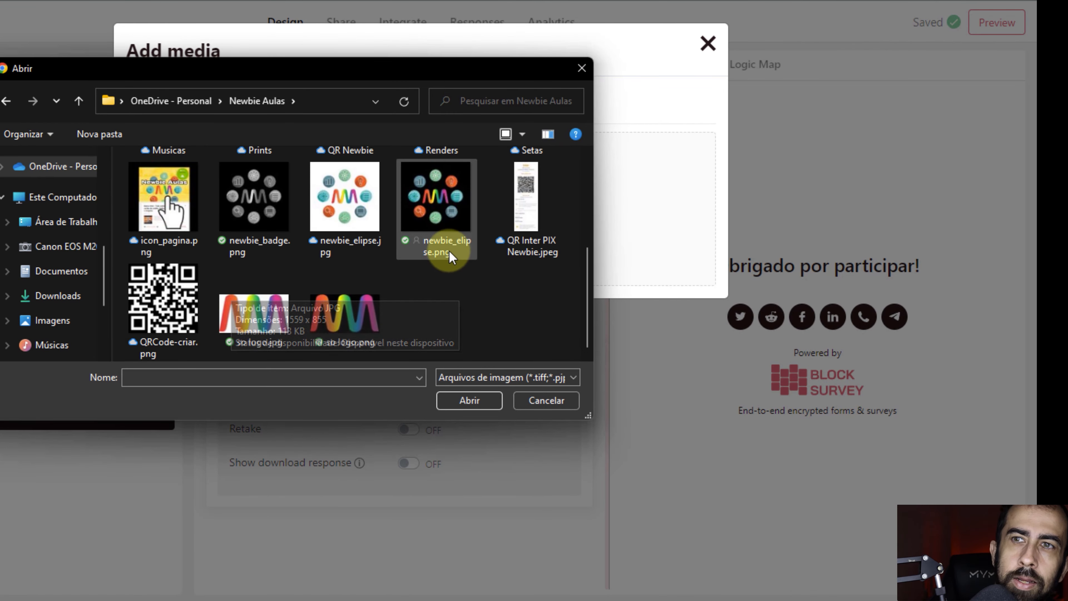
{"action": "left_click", "coordinate": [465, 396]}
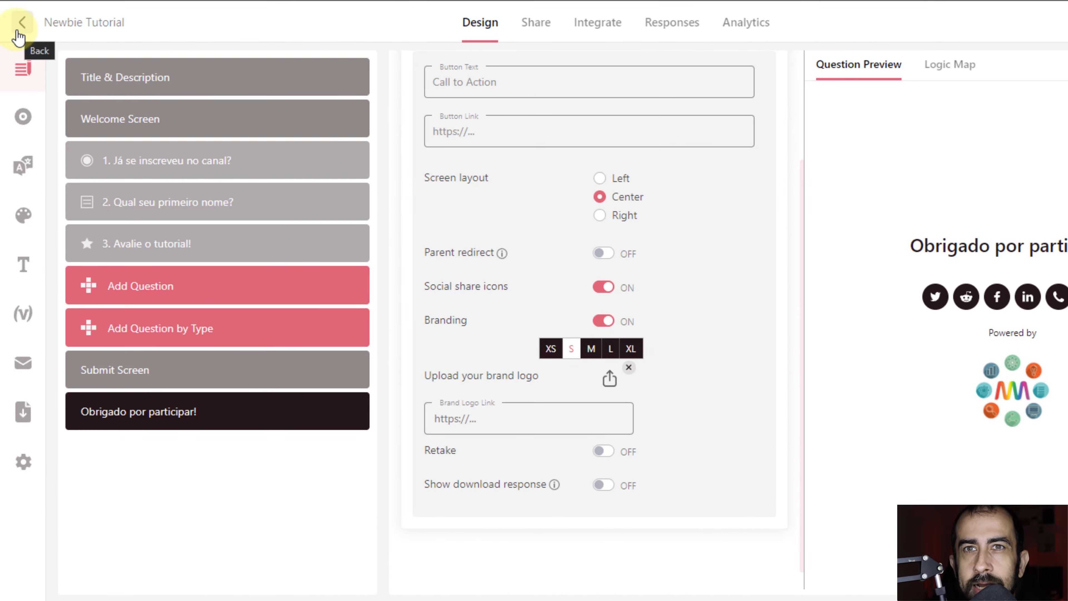
Return to the Drafts dashboard and open Share from the Newbie Tutorial draft's menu.
{"action": "left_click", "coordinate": [18, 31]}
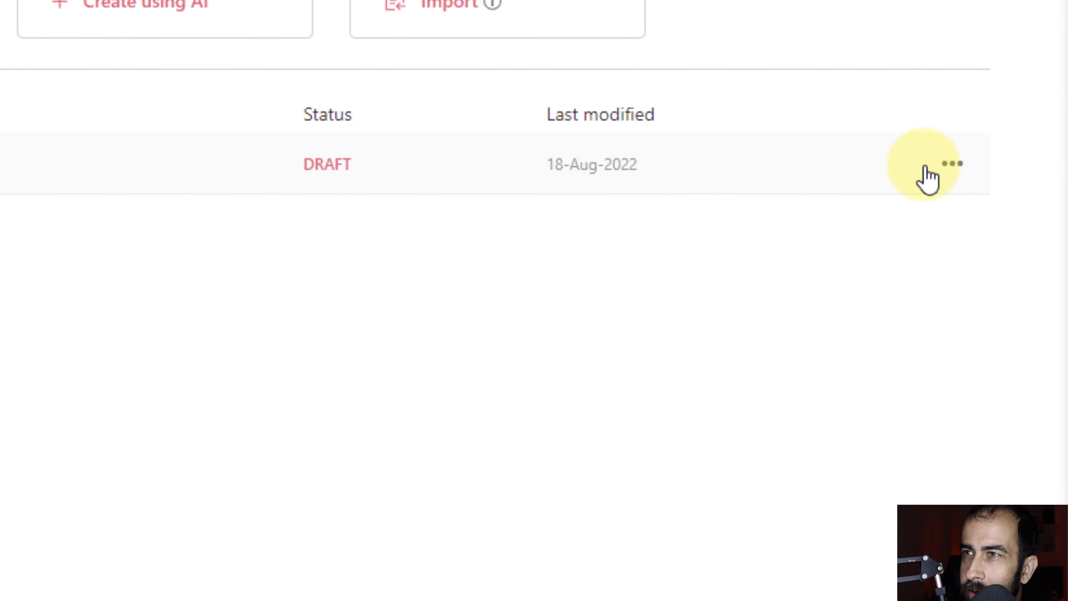
{"action": "left_click", "coordinate": [948, 166]}
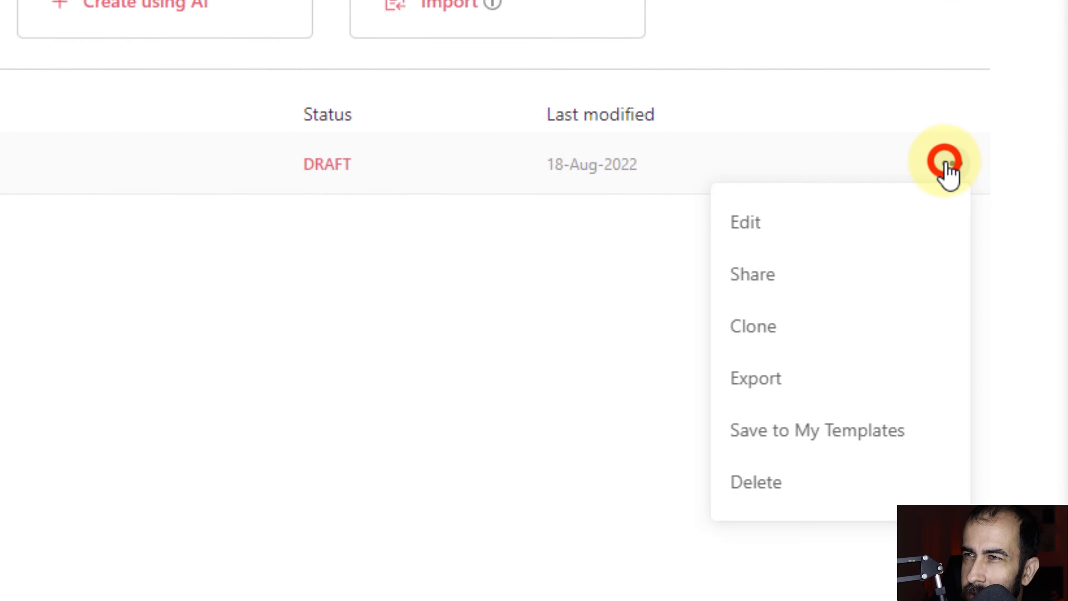
{"action": "left_click", "coordinate": [737, 294]}
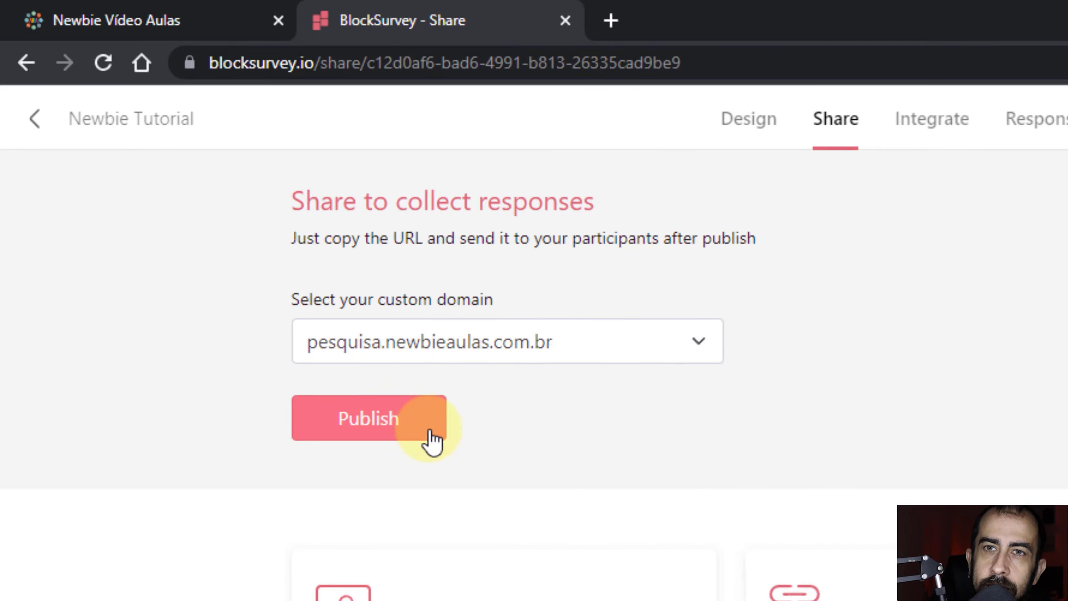
Publish Newbie Tutorial, copy its Web URL, and open the live survey in a new tab.
{"action": "left_click", "coordinate": [399, 440]}
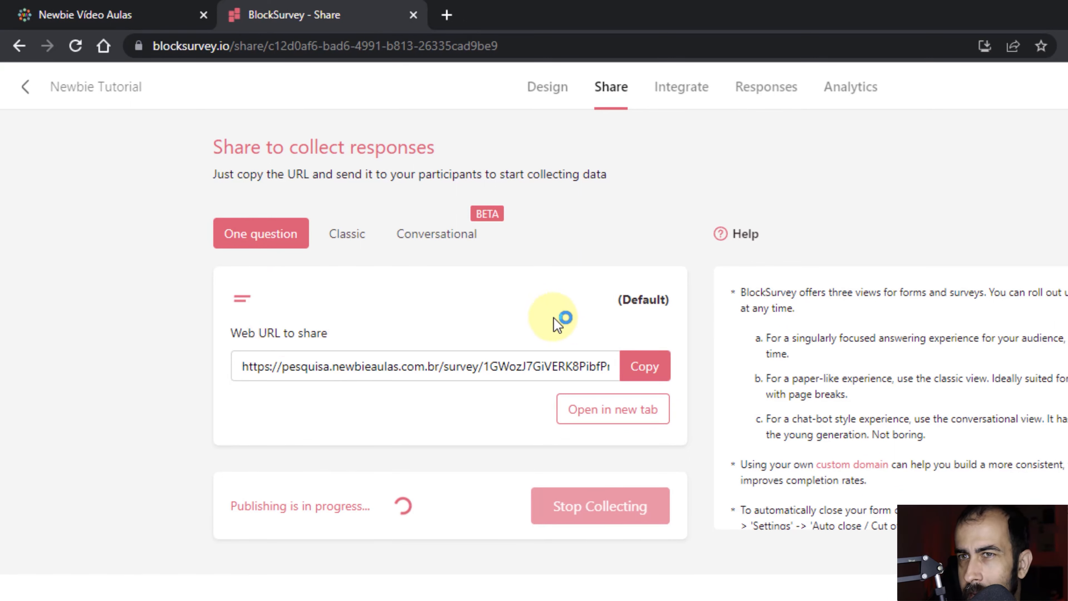
{"action": "left_click", "coordinate": [651, 369]}
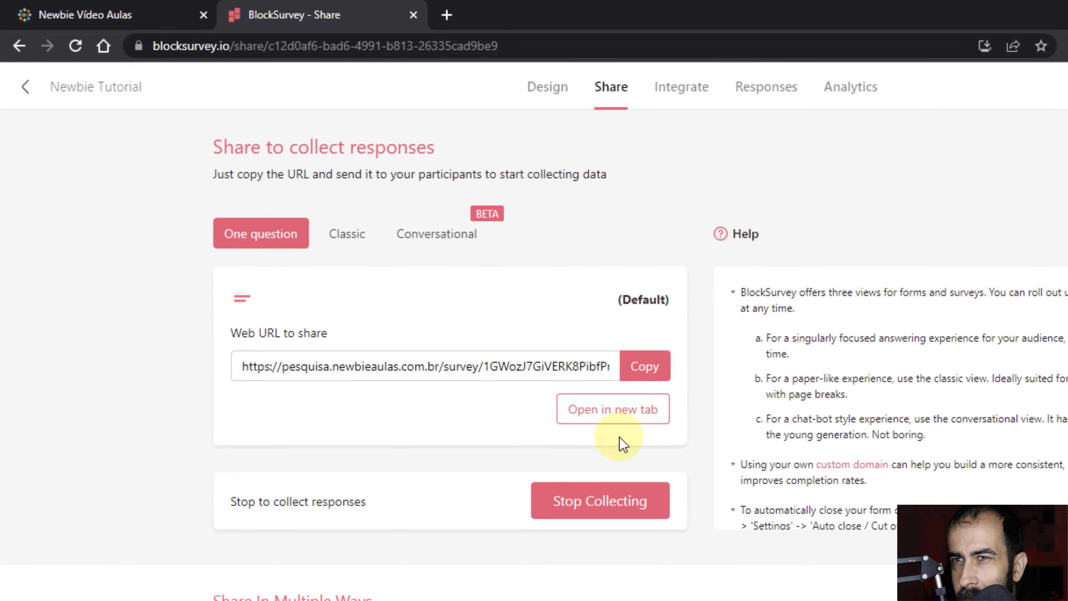
{"action": "left_click", "coordinate": [636, 416]}
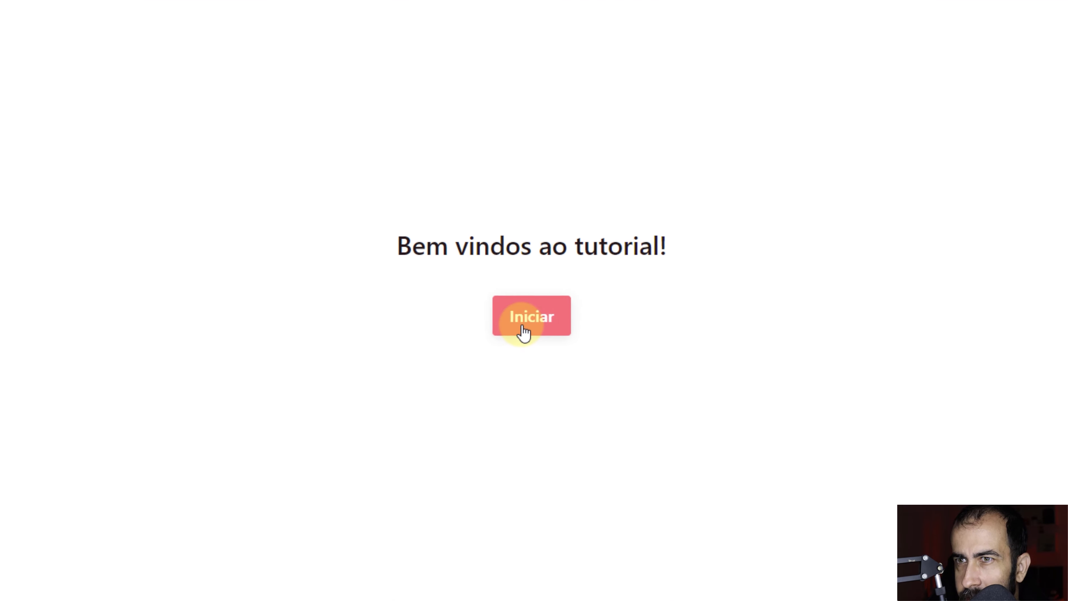
Start the live survey and answer Sim to question 1.
{"action": "left_click", "coordinate": [523, 326]}
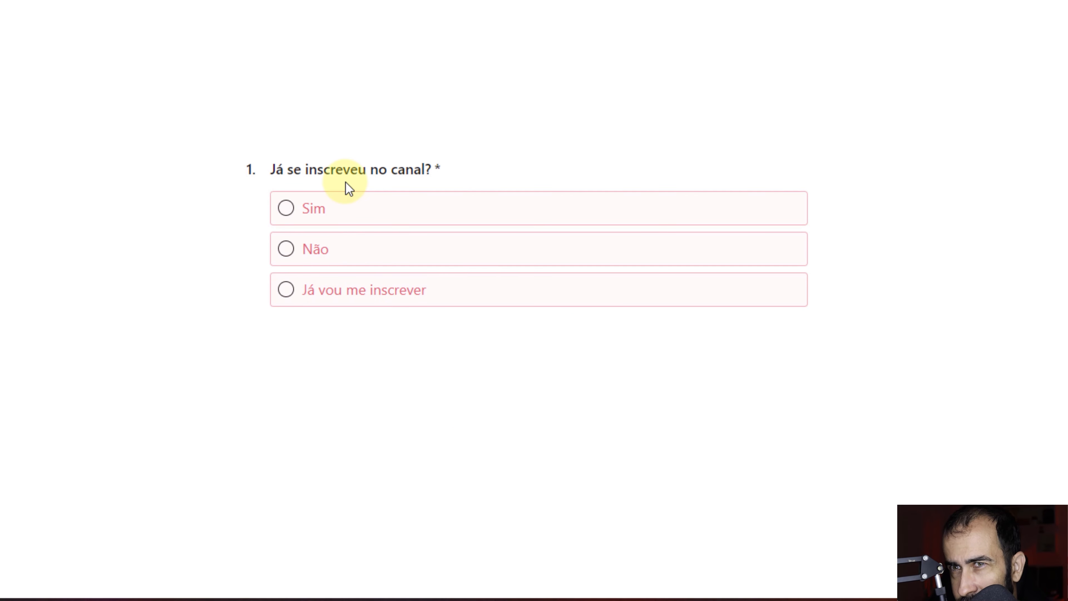
{"action": "left_click", "coordinate": [313, 205]}
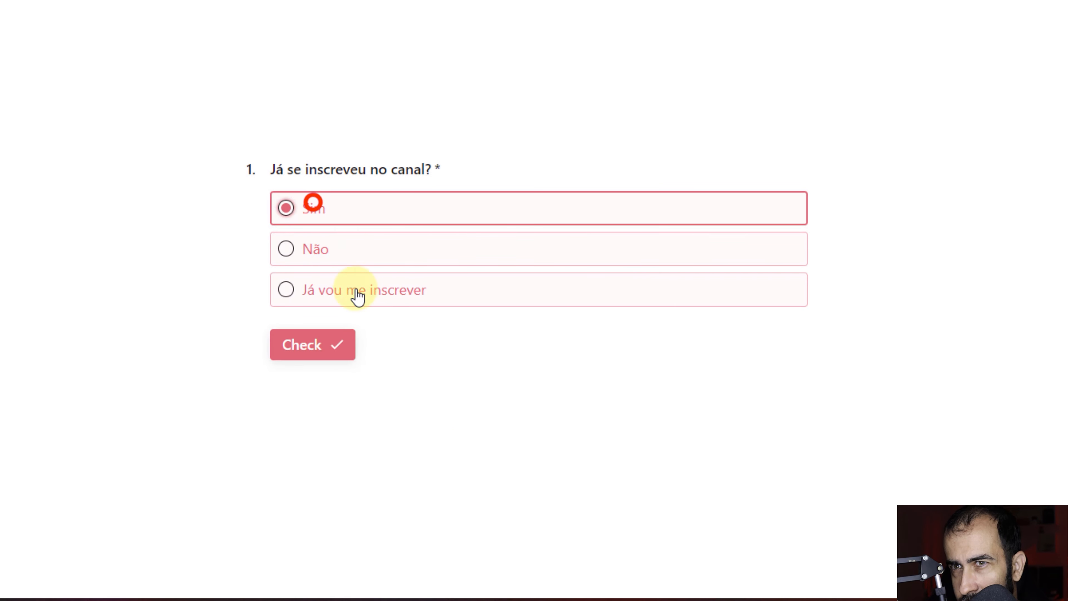
{"action": "left_click", "coordinate": [315, 356]}
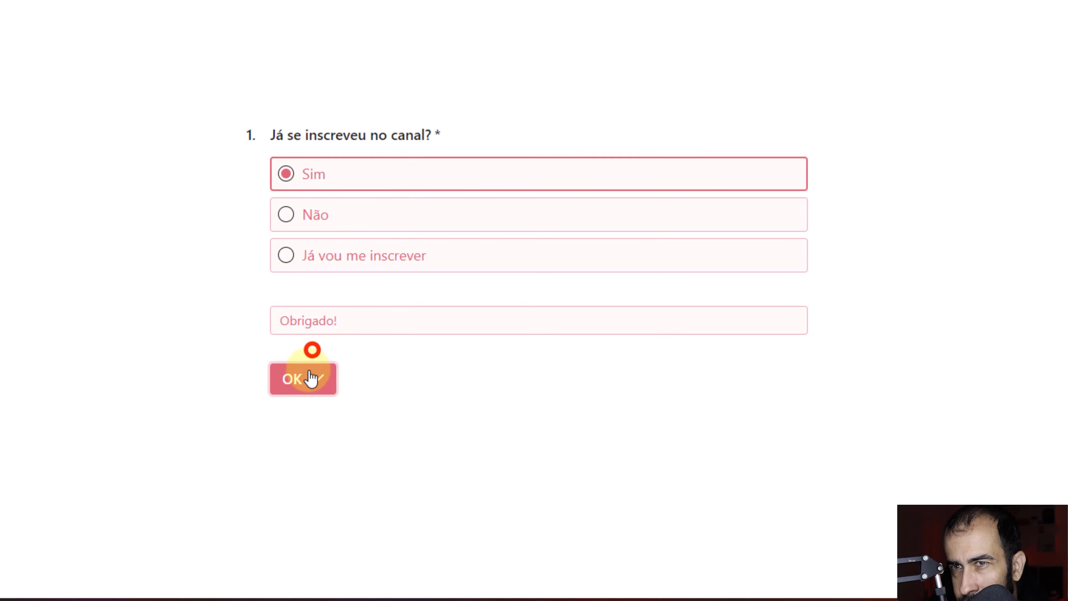
{"action": "left_click", "coordinate": [294, 379]}
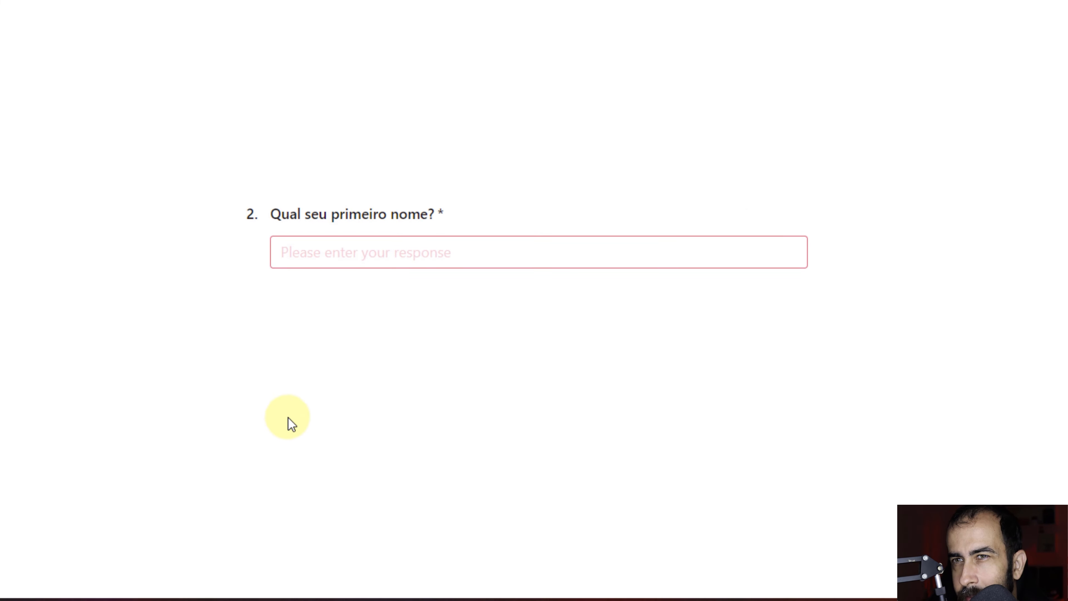
Enter a first name, give five thumbs, submit with Enviar, and return to the Share tab.
{"action": "left_click", "coordinate": [340, 255]}
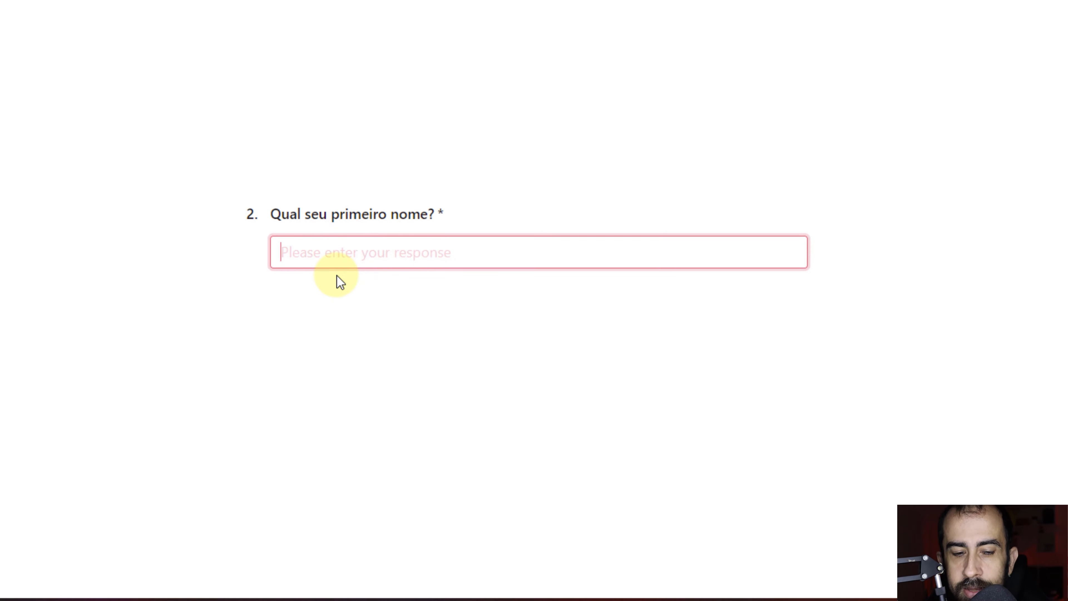
{"action": "type", "text": "Elias"}
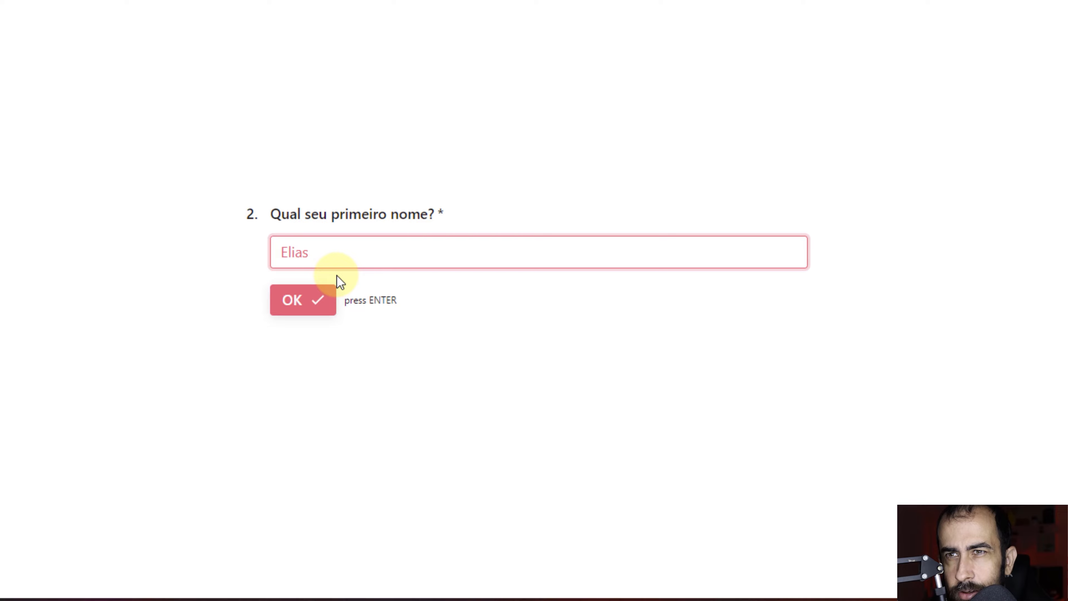
{"action": "left_click", "coordinate": [307, 302]}
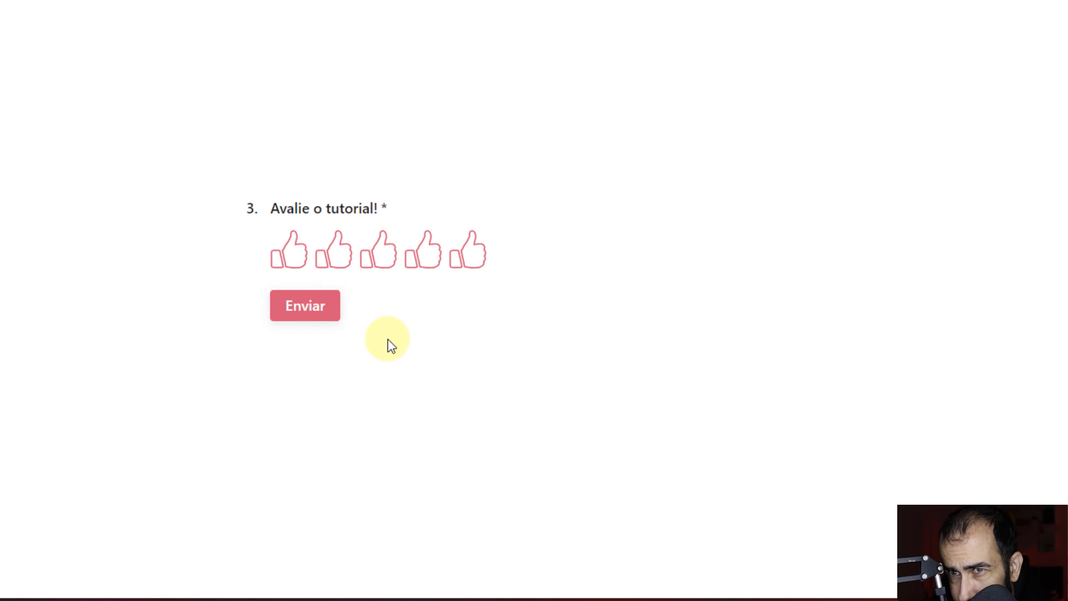
{"action": "left_click", "coordinate": [476, 267]}
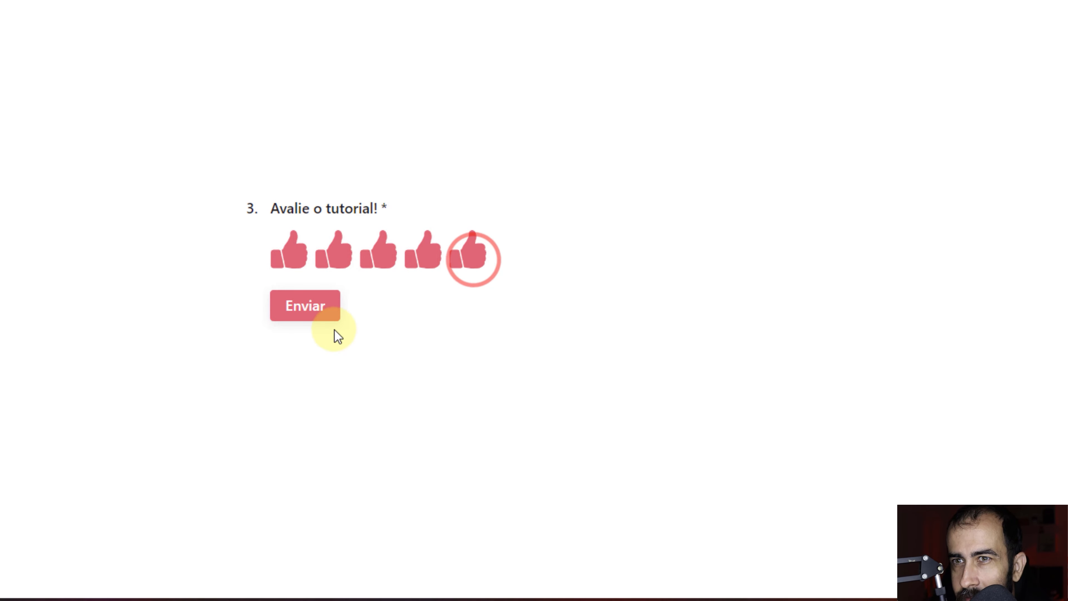
{"action": "left_click", "coordinate": [316, 318]}
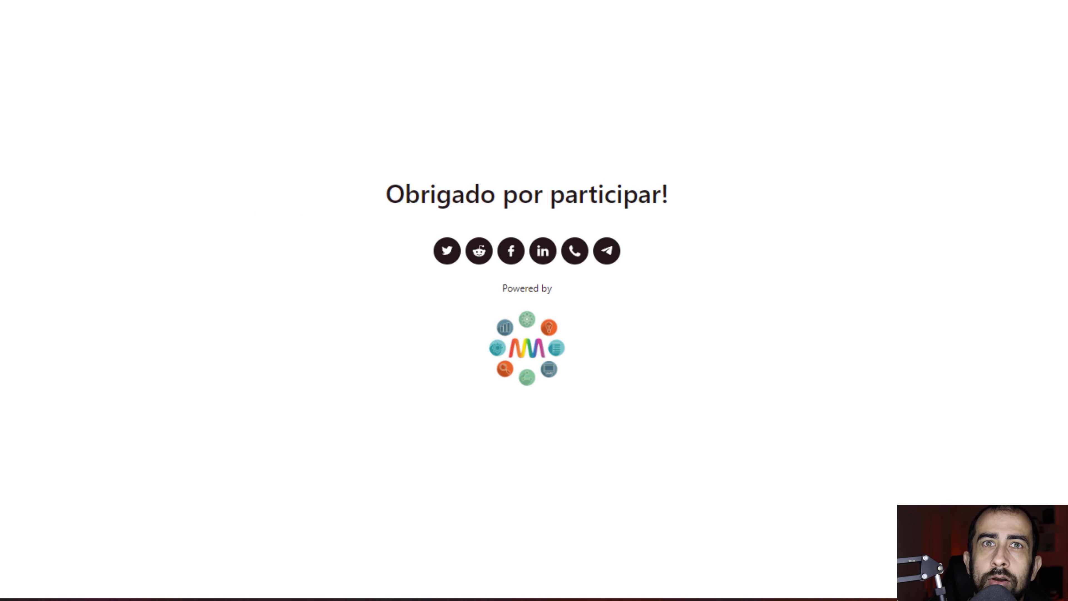
{"action": "left_click", "coordinate": [231, 3]}
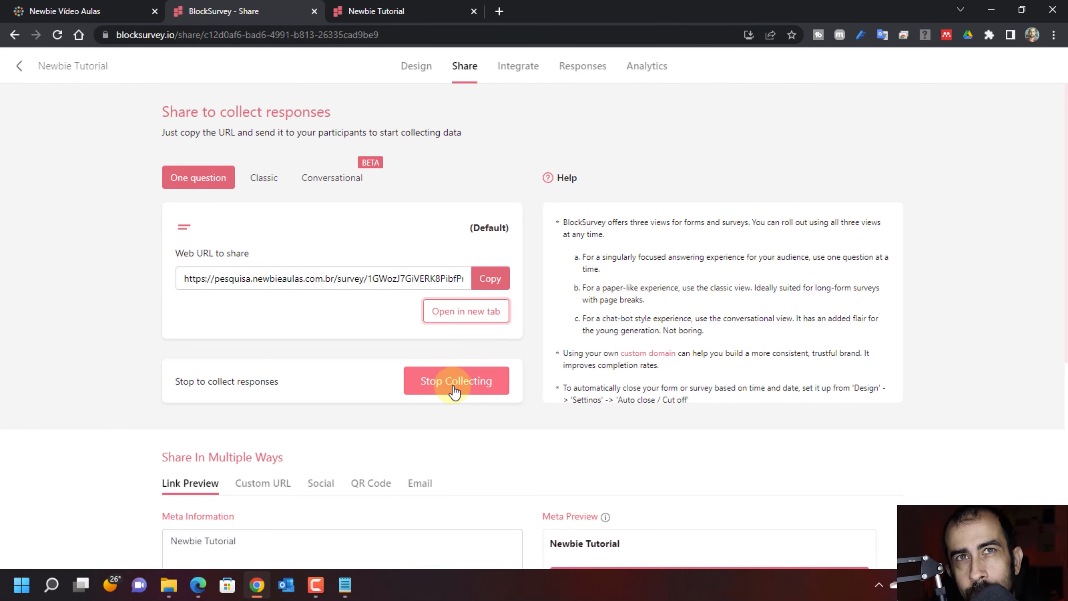
Open Newbie Tutorial's responses from My Items and show the CSV/Excel download options.
{"action": "left_click", "coordinate": [19, 67]}
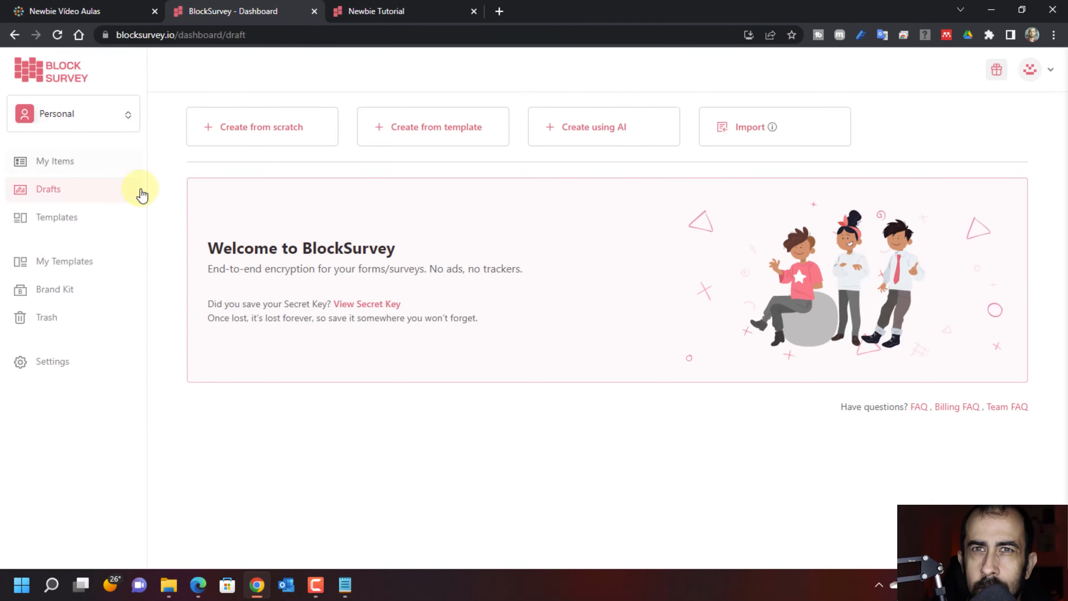
{"action": "left_click", "coordinate": [51, 164]}
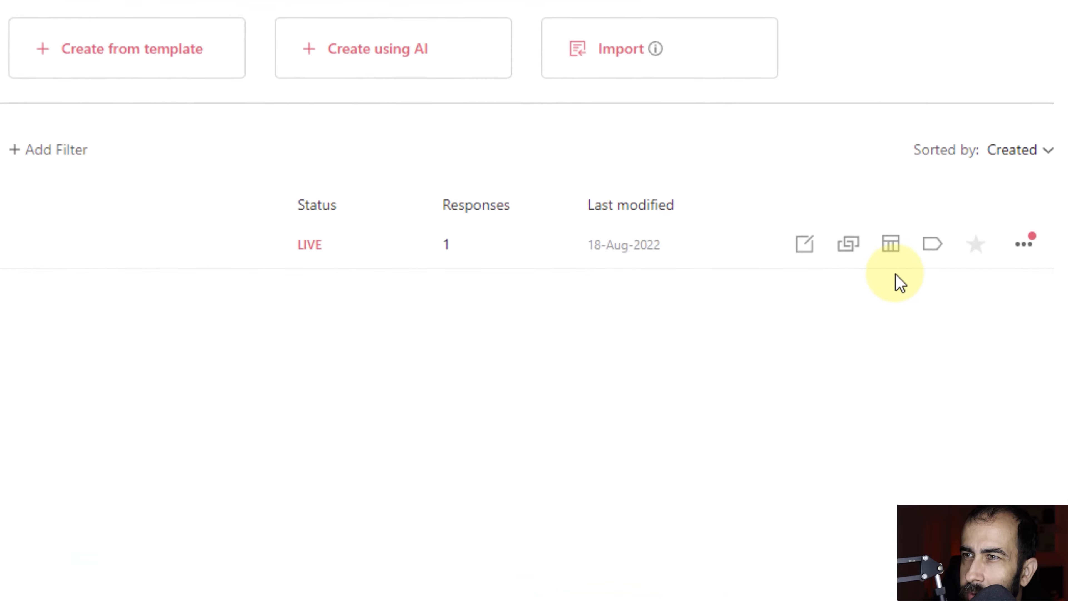
{"action": "left_click", "coordinate": [873, 242]}
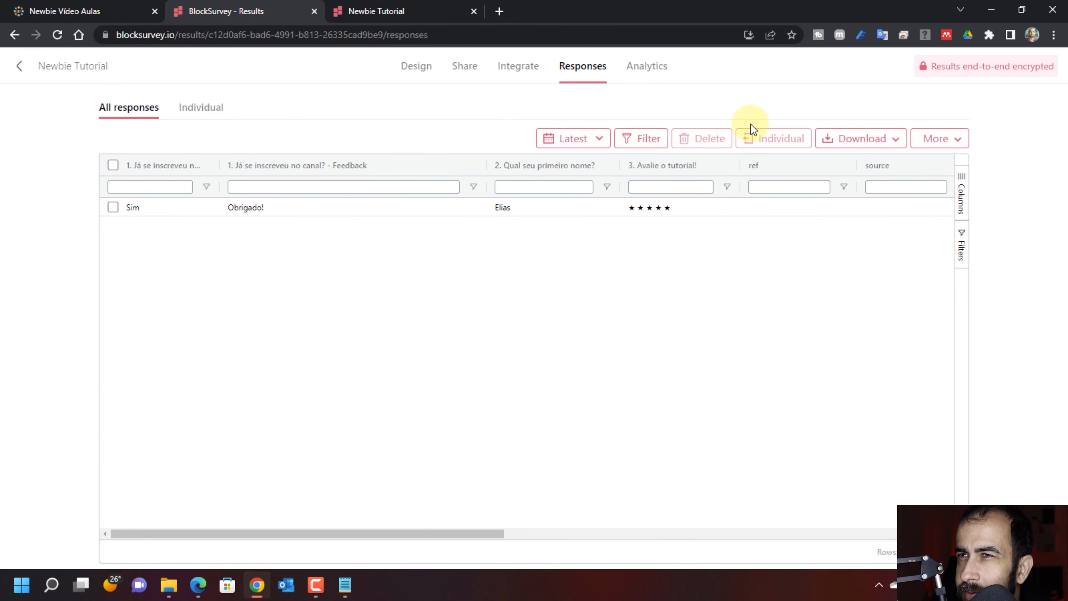
{"action": "left_click", "coordinate": [870, 143]}
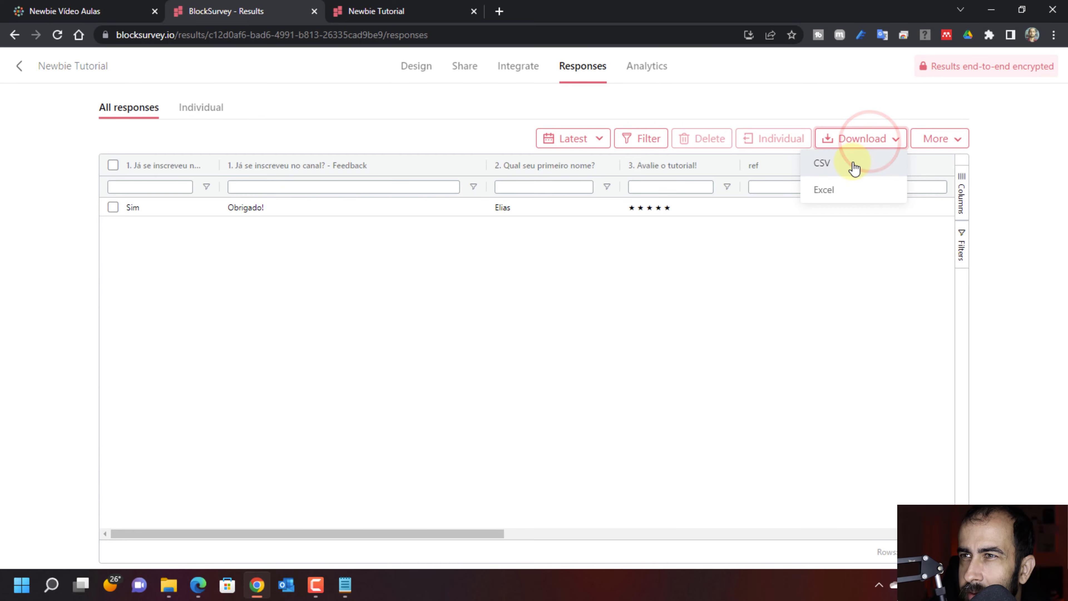